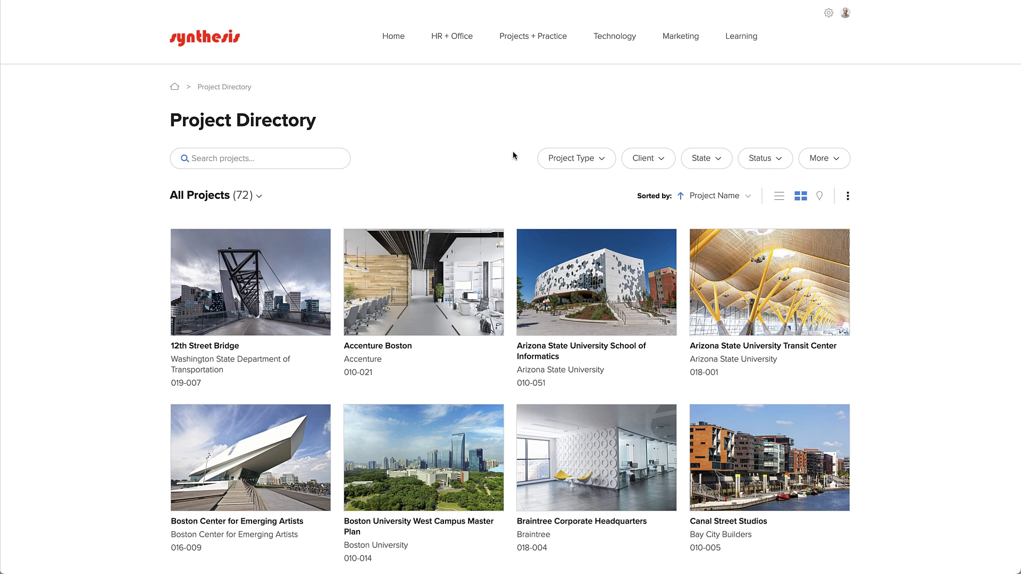
Step: Look through the Project Type, Client, State and Status filter options of the project directory without applying any
click(580, 158)
click(664, 164)
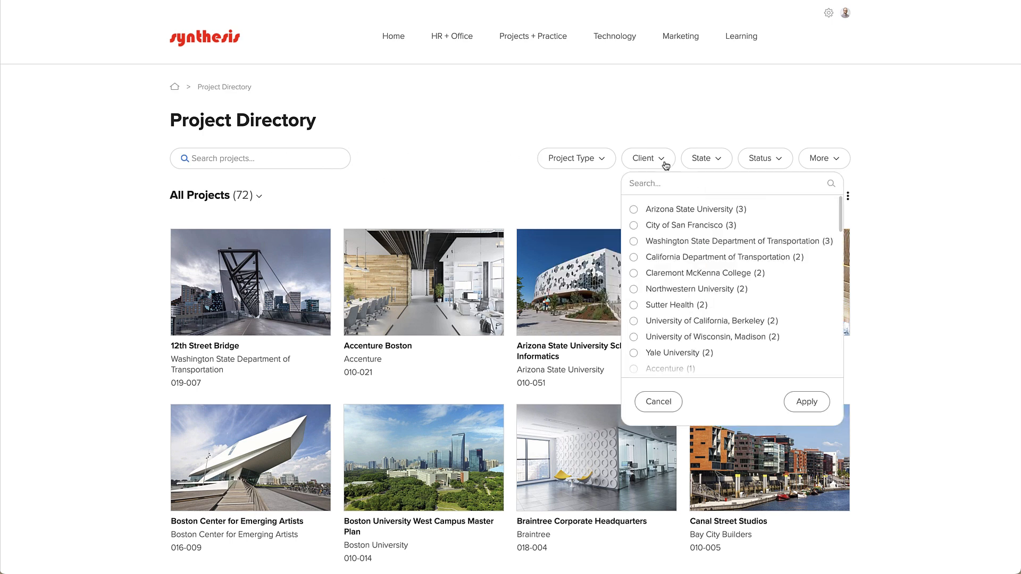
click(706, 159)
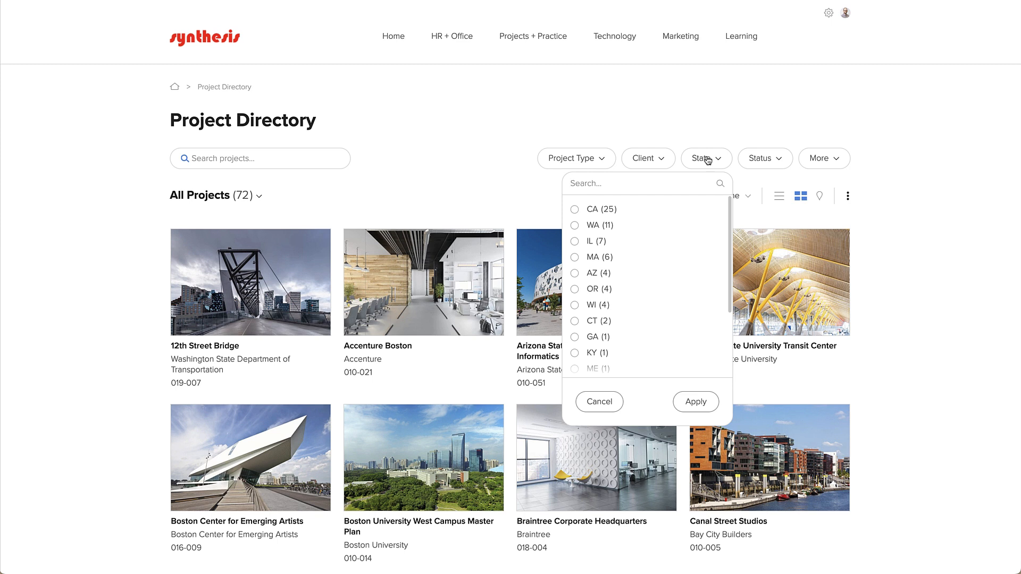
click(767, 162)
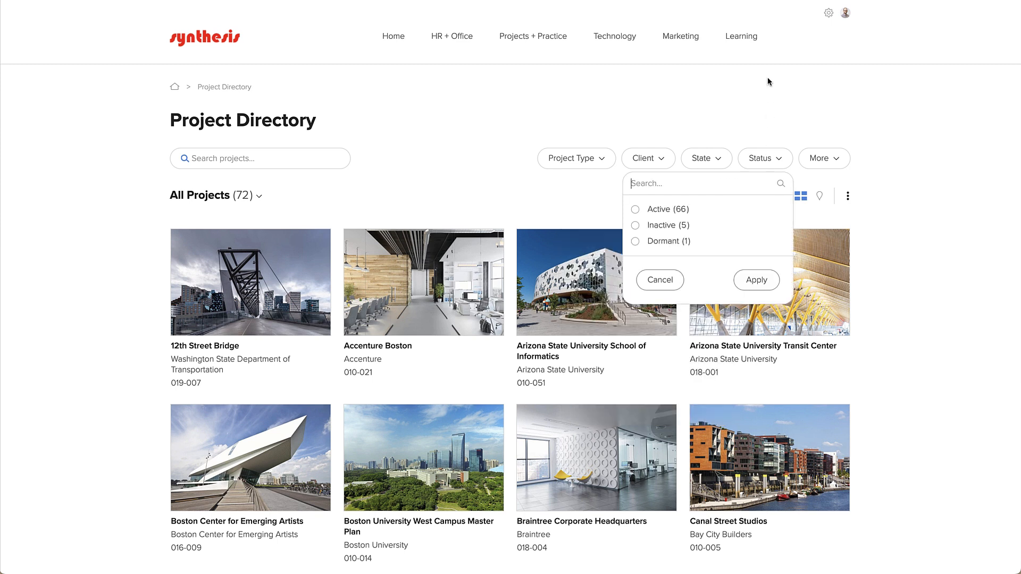
click(759, 116)
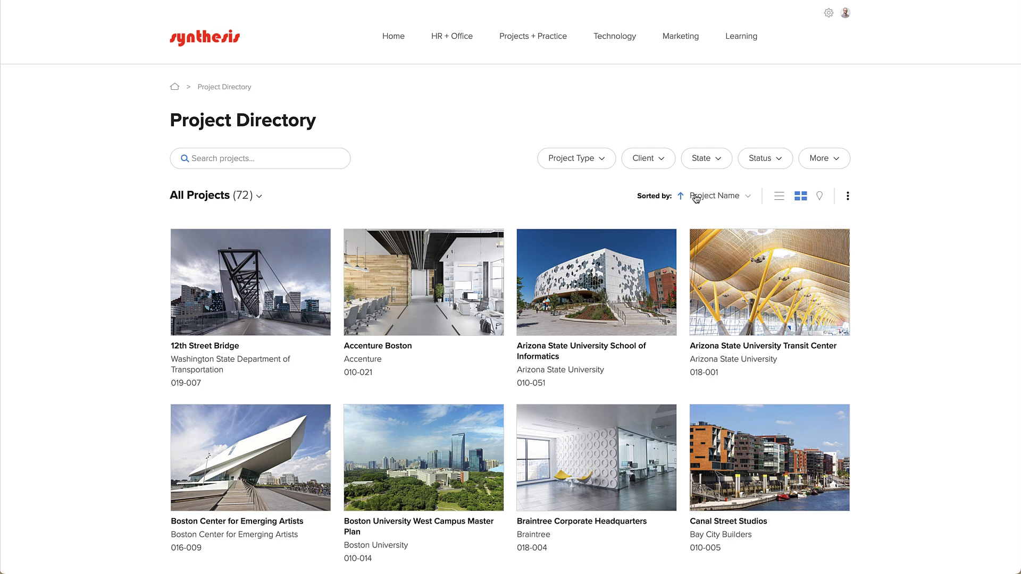
Step: View the projects in the list layout and the map layout, and return to the grid layout
click(777, 200)
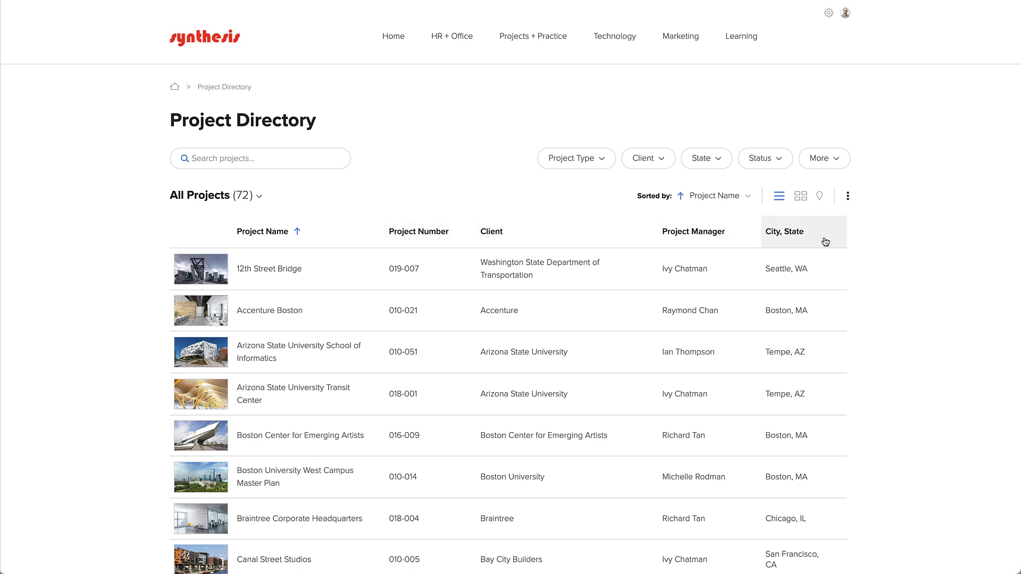
click(819, 197)
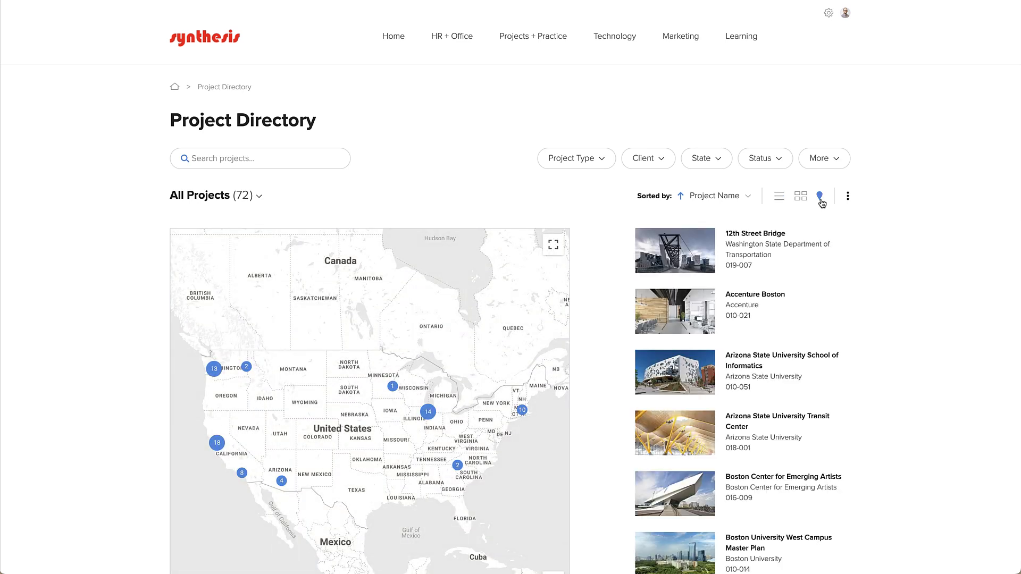
click(804, 199)
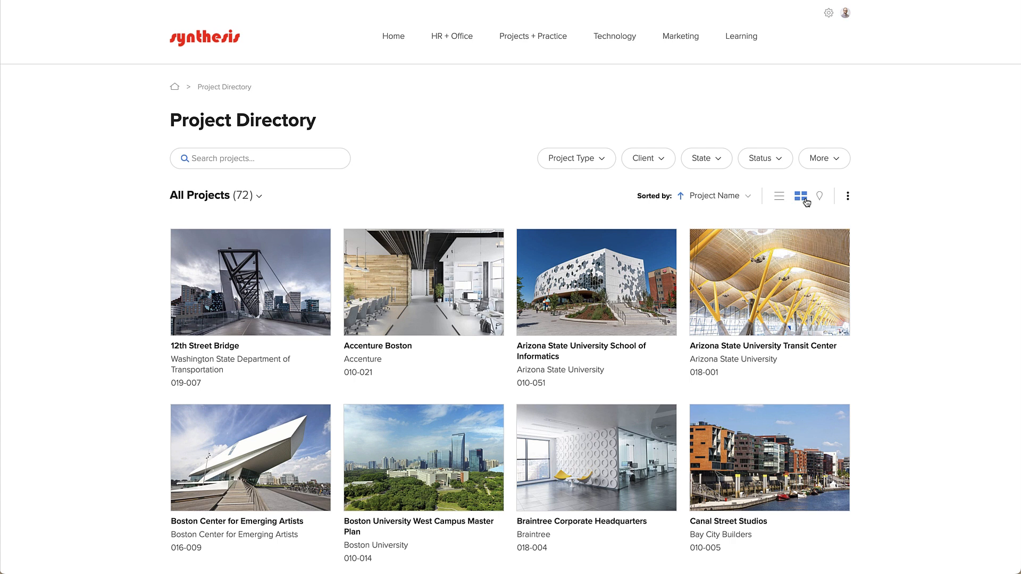
Step: Review which additional filters are available beyond the four in the filter bar
click(824, 161)
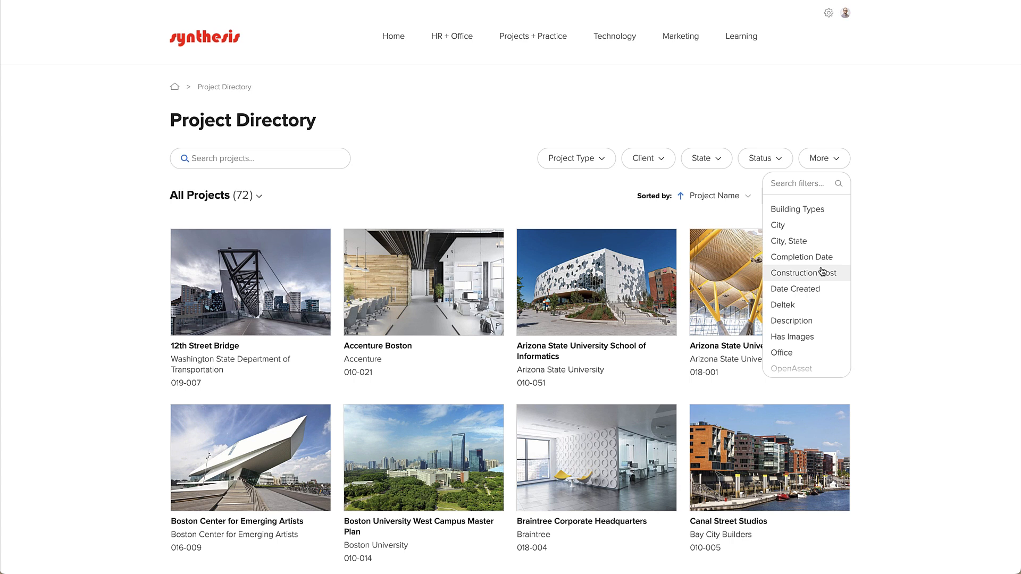
click(872, 249)
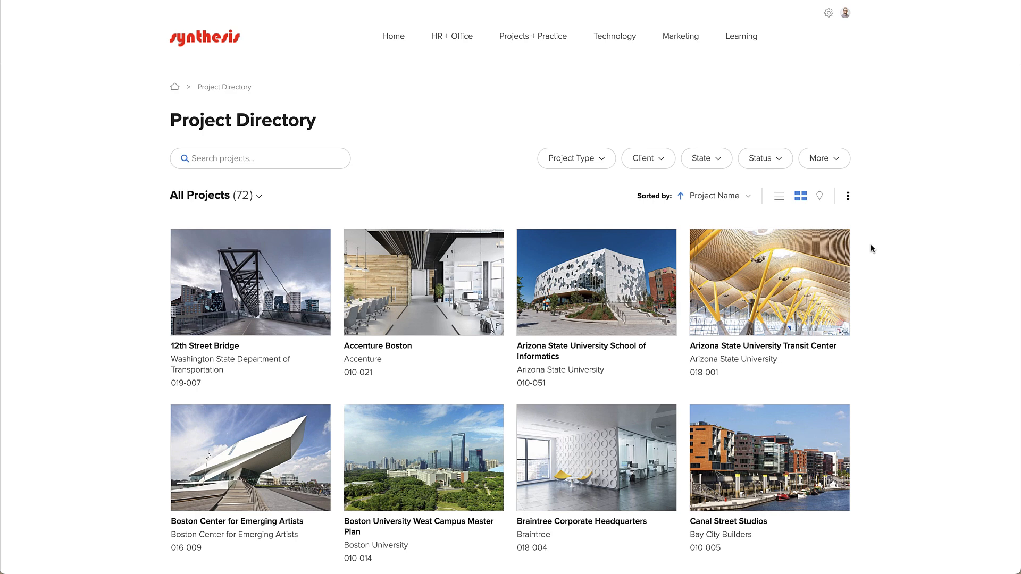
Step: Edit the filter bar so that Filter 3 is Construction Cost and Filter 4 is Square Footage, and apply the changes
click(848, 198)
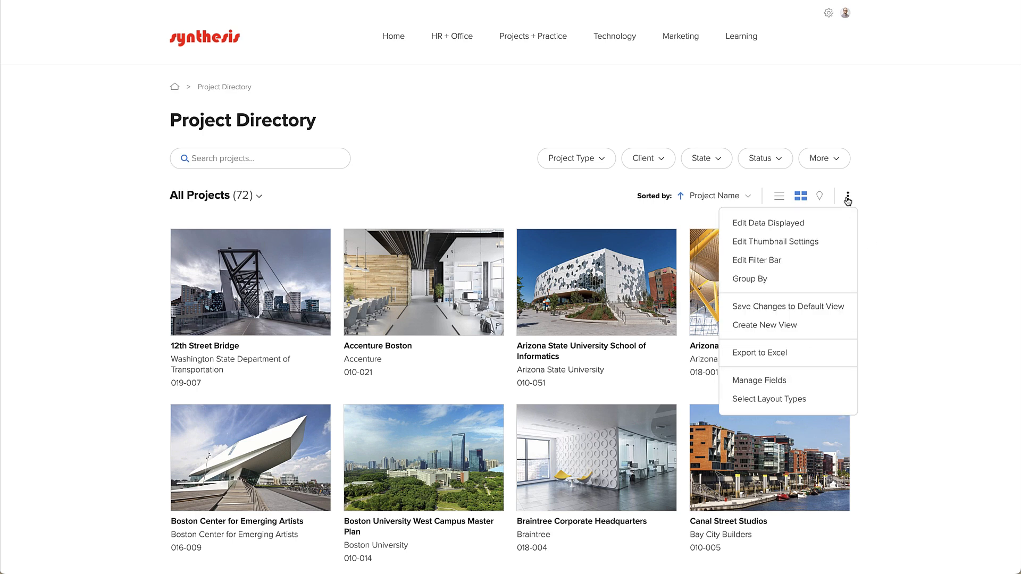
click(836, 266)
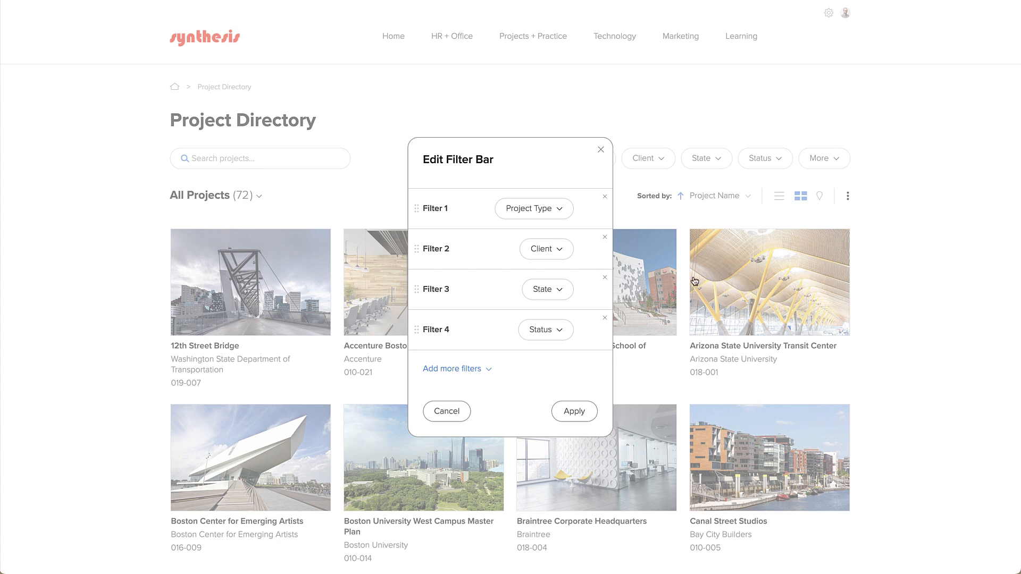
click(541, 297)
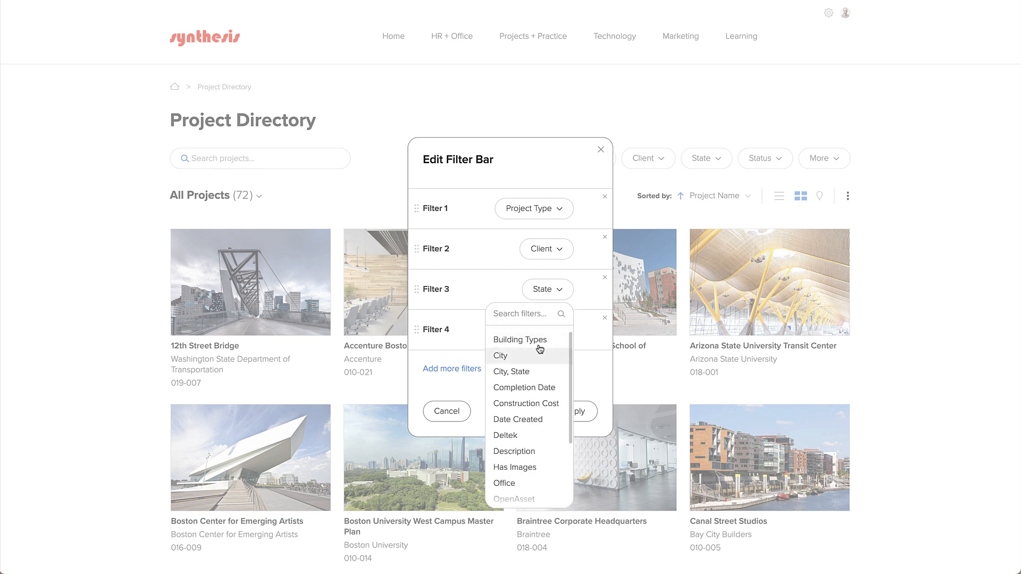
click(534, 404)
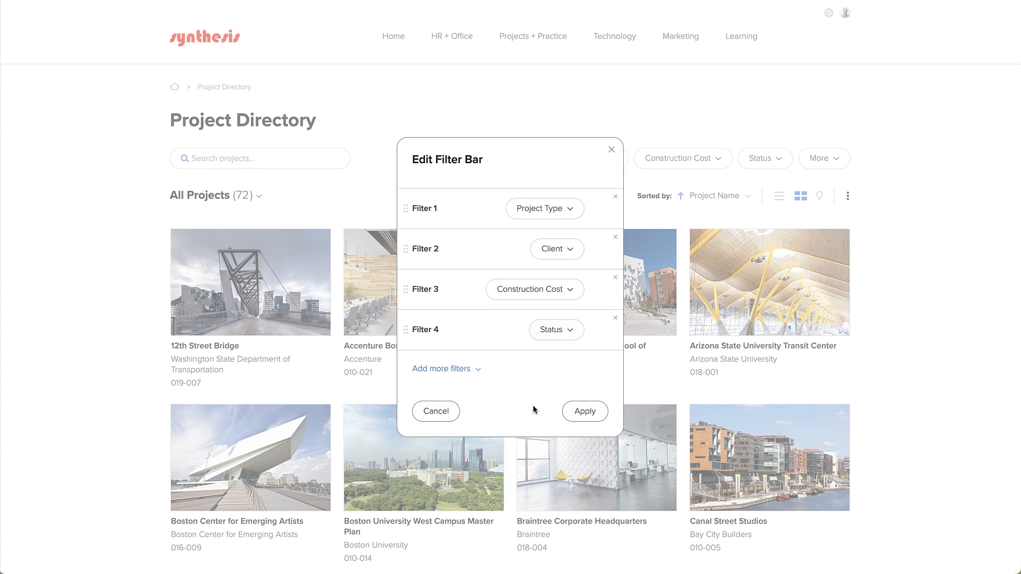
click(547, 331)
scroll(547, 421, down, 3)
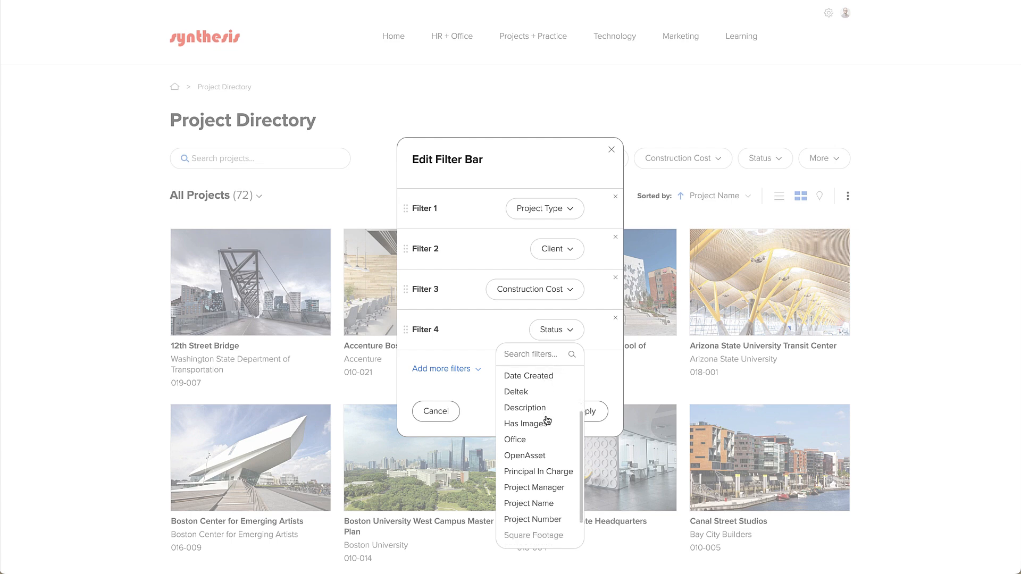
click(552, 500)
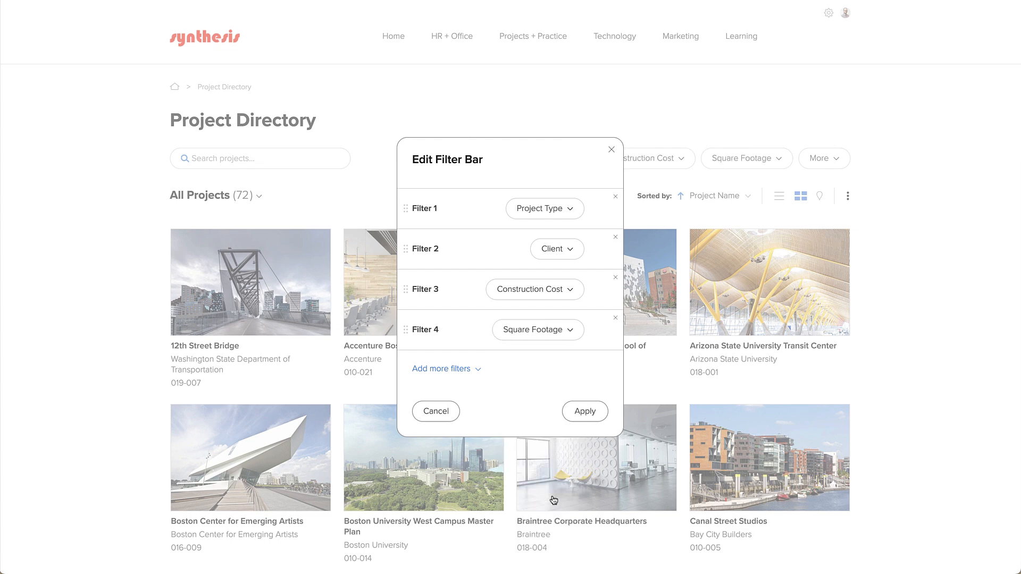
click(593, 418)
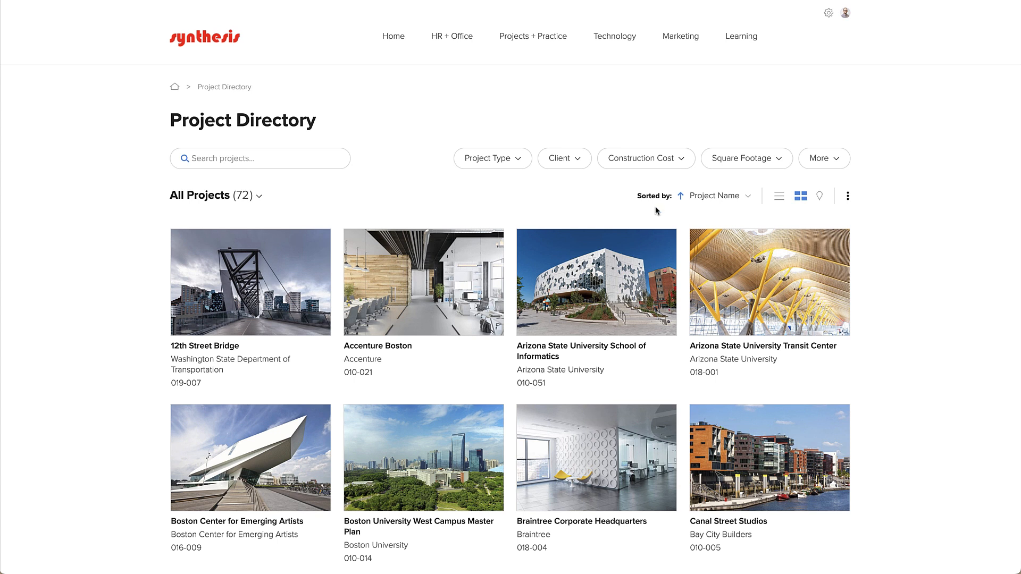
Step: Check the criteria offered by the Construction Cost and Square Footage filters without entering any values
click(663, 160)
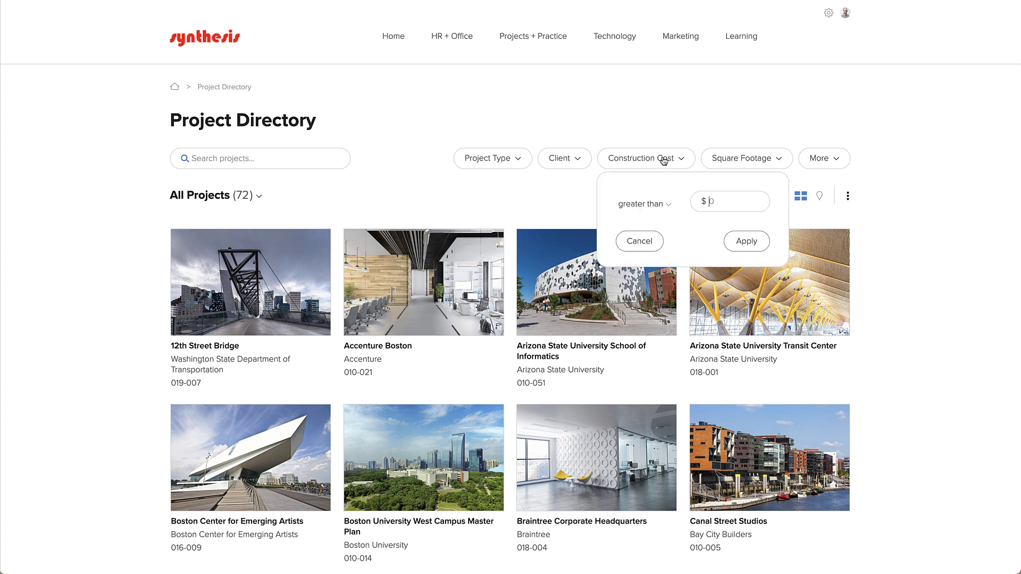
click(727, 161)
click(751, 117)
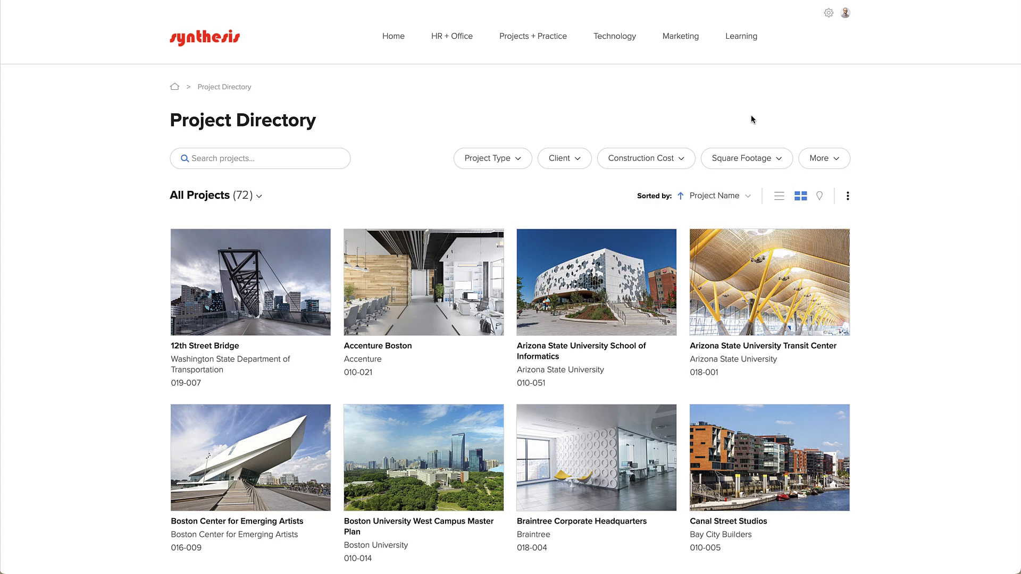
Step: Sort the projects by Completion Date with the newest first
click(715, 197)
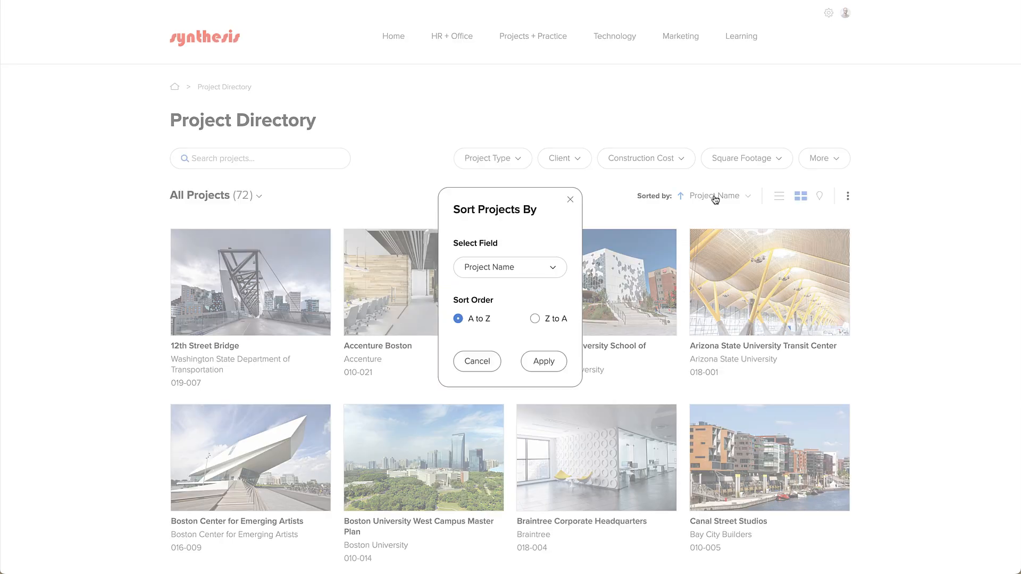
click(515, 267)
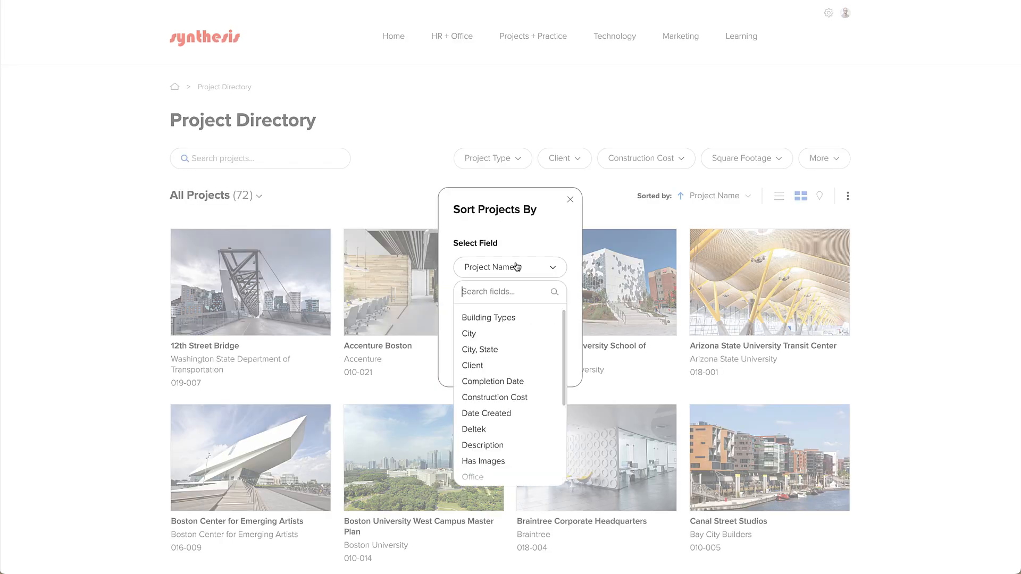
click(504, 386)
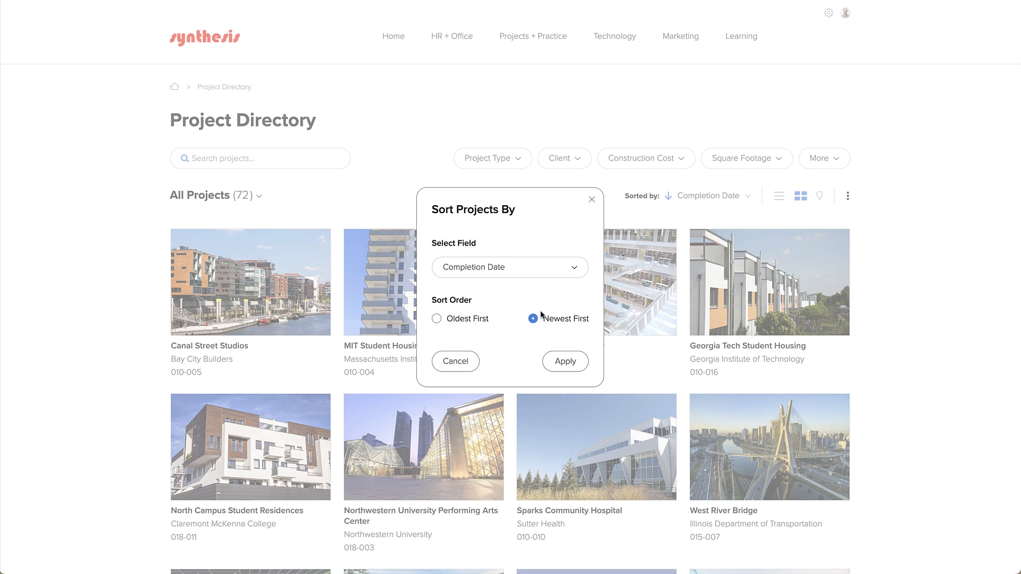
click(561, 365)
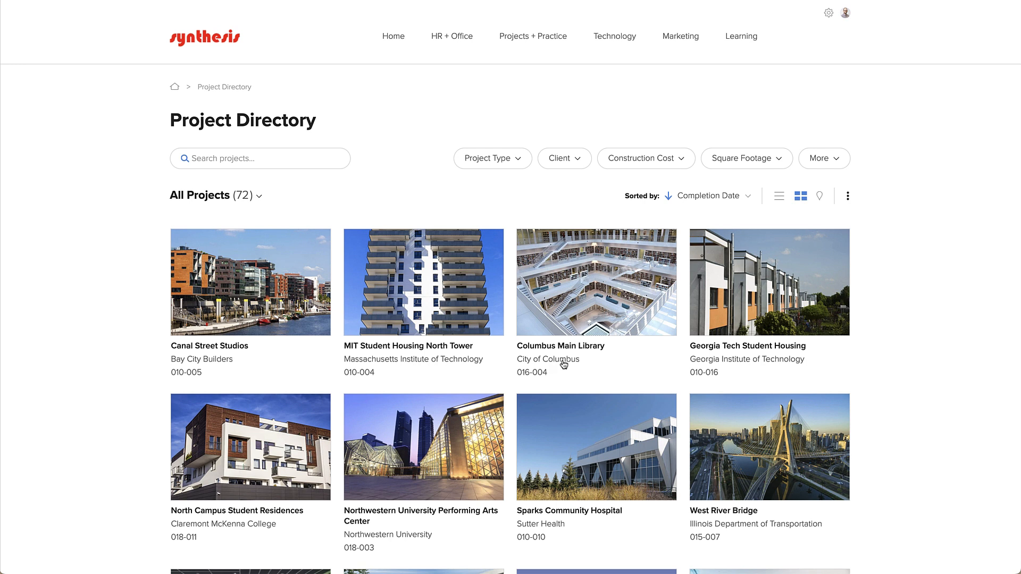
Step: Set the tertiary data displayed under each project thumbnail to City, State and apply it
click(847, 197)
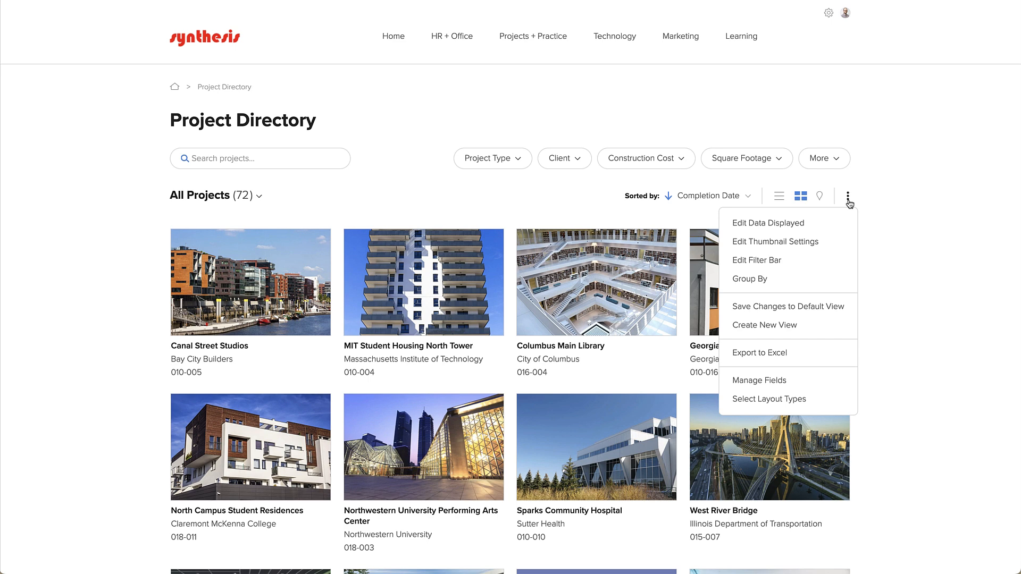
click(838, 221)
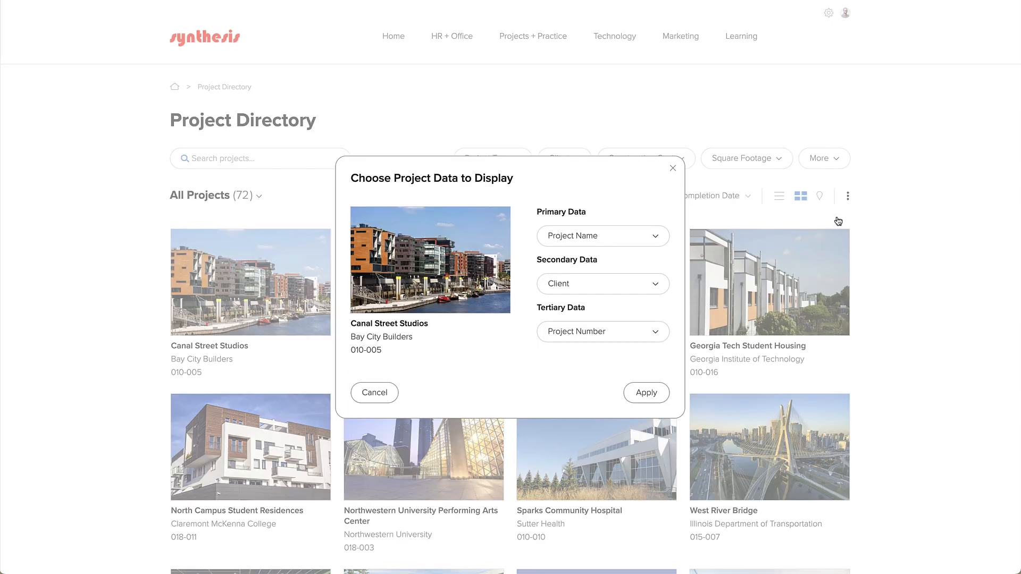
click(615, 333)
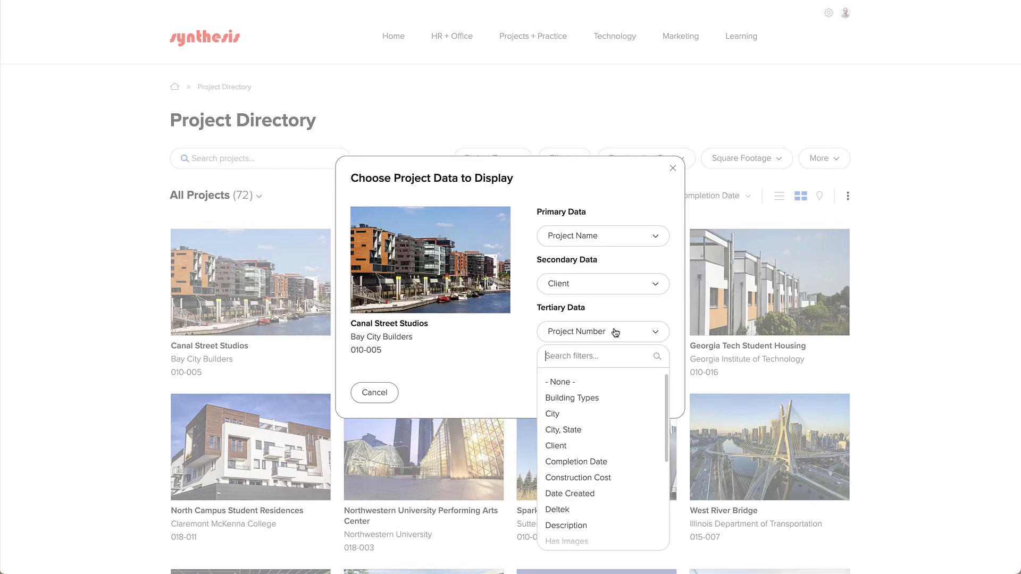
click(585, 430)
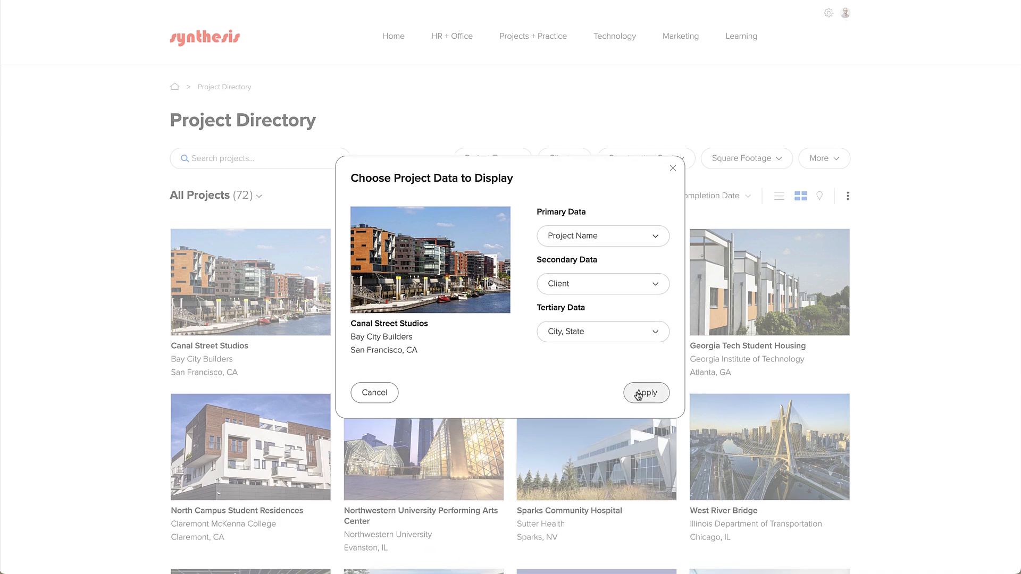
click(642, 390)
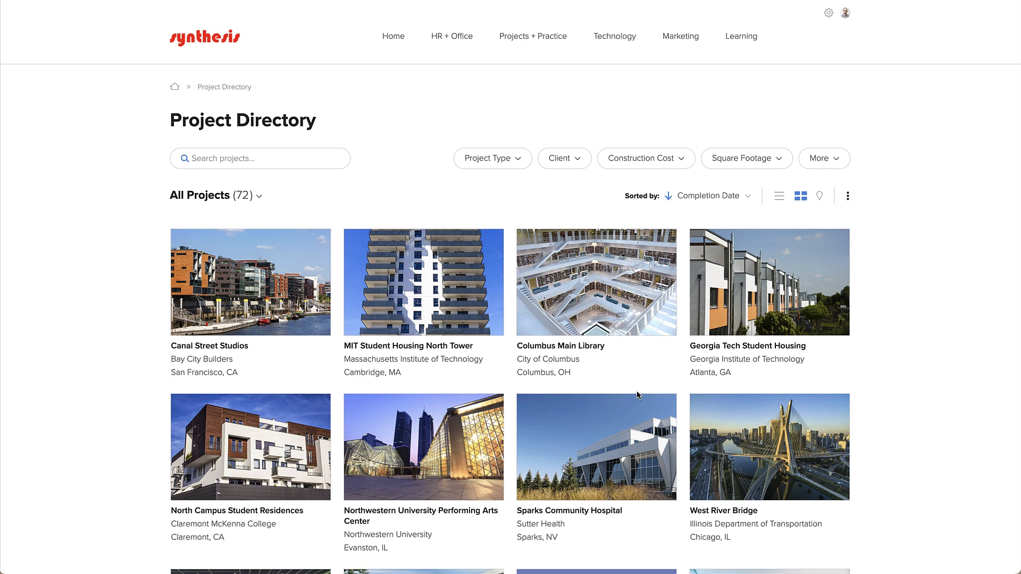
Step: Set the grid layout's thumbnail size to Medium and apply it
click(848, 198)
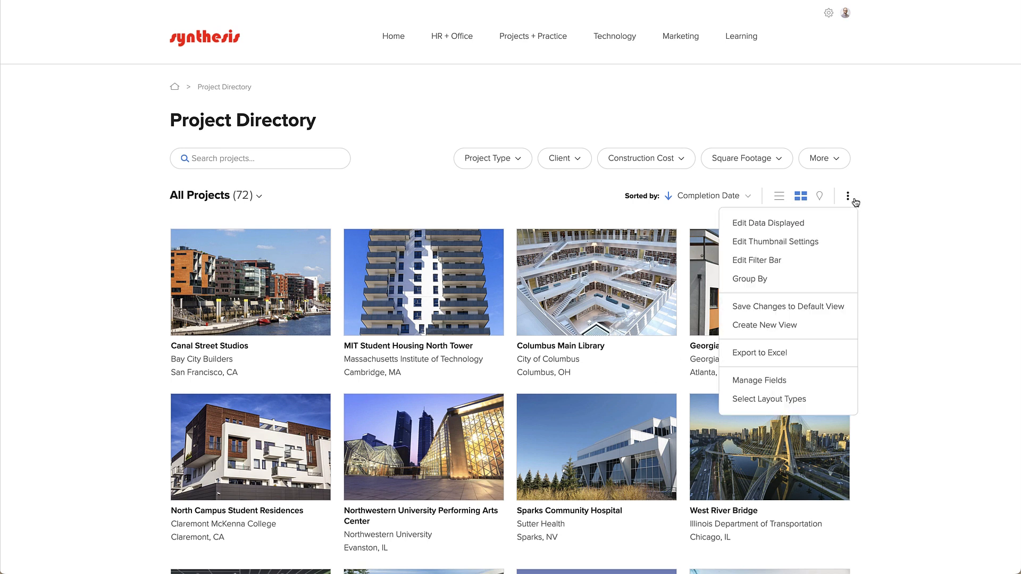
click(843, 238)
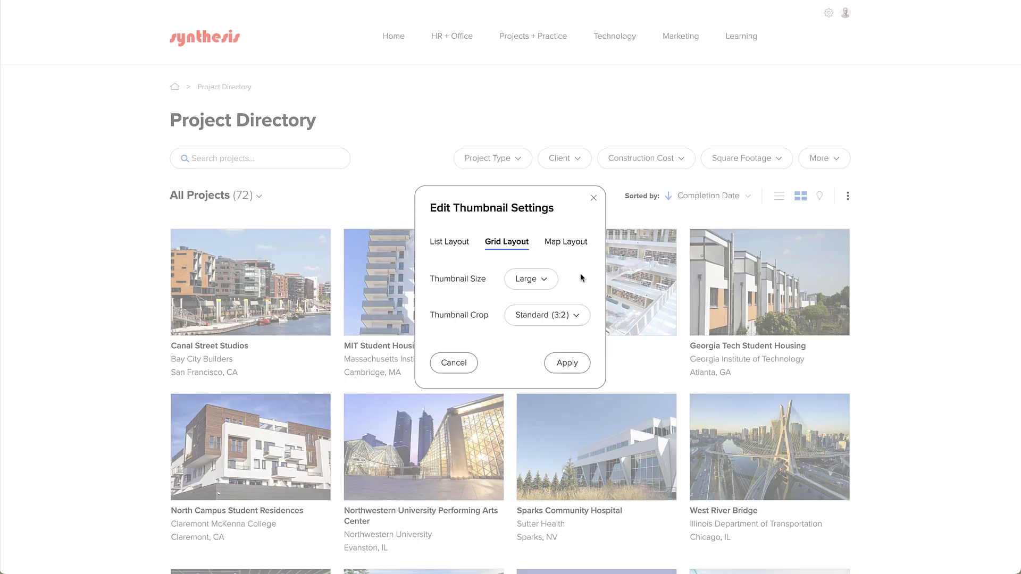
click(535, 288)
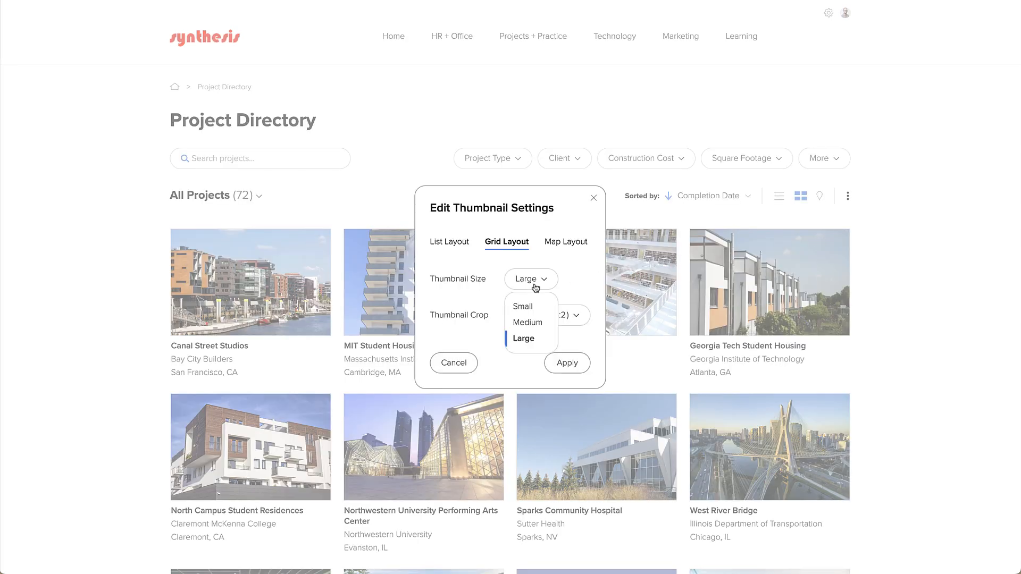
click(528, 323)
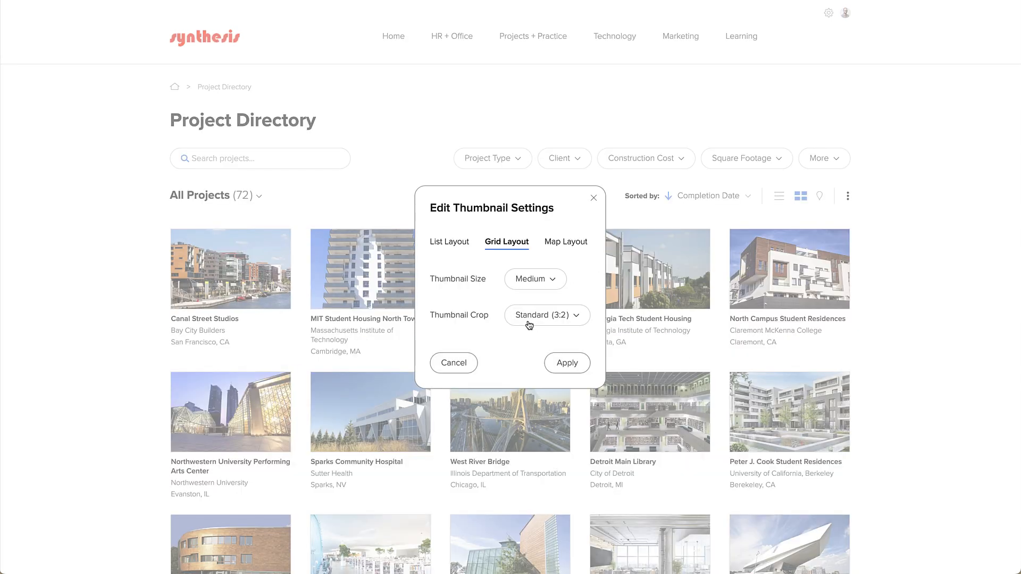
click(566, 367)
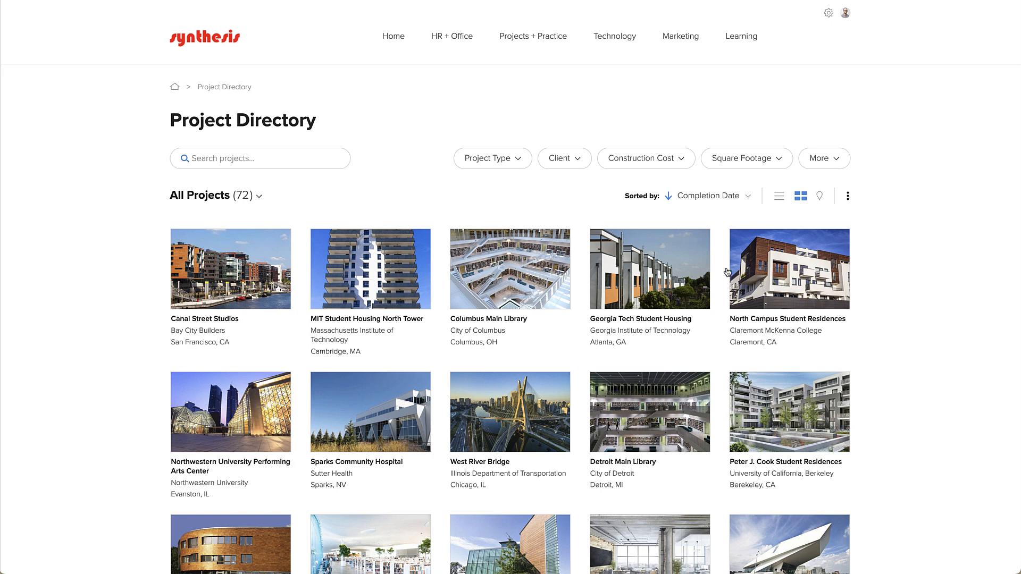
Step: Switch the projects to the list layout and add the Construction Cost and Square Footage columns
click(779, 201)
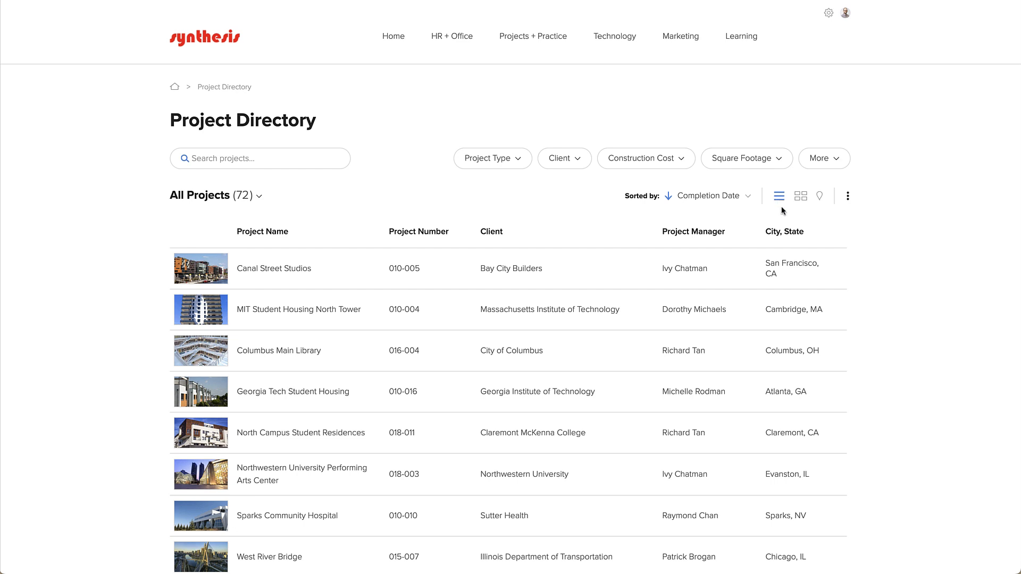
click(848, 199)
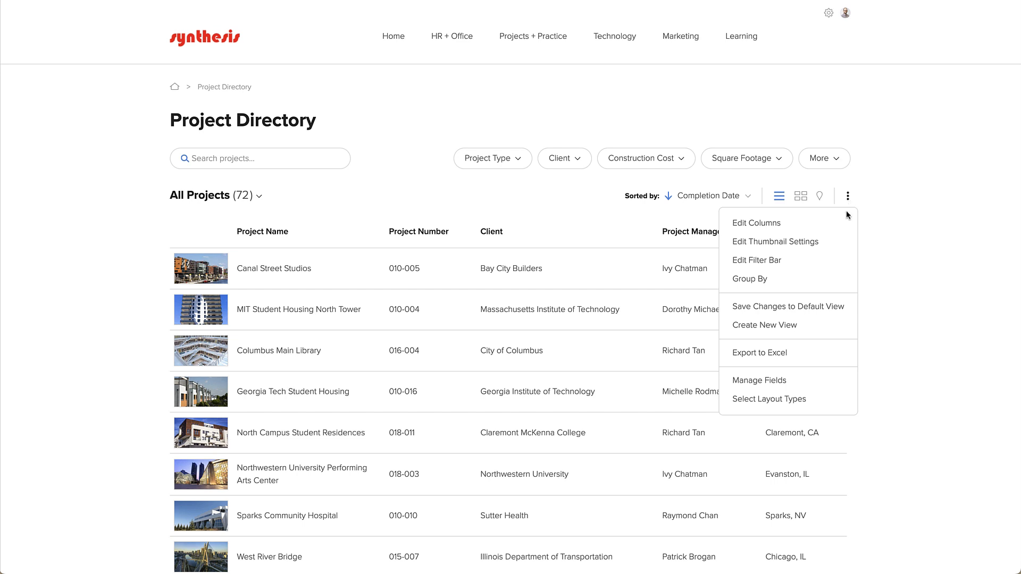
click(843, 223)
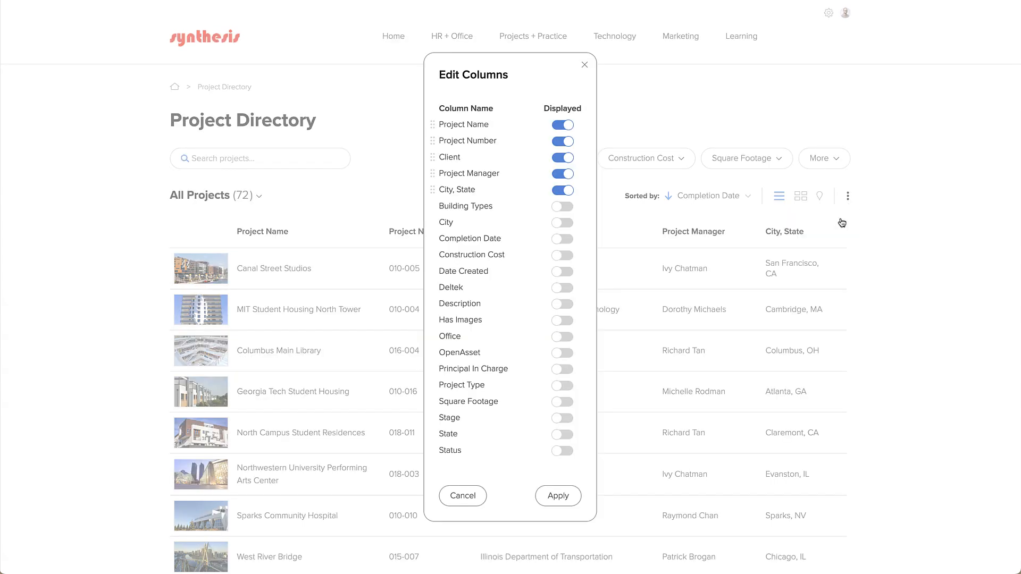
click(553, 258)
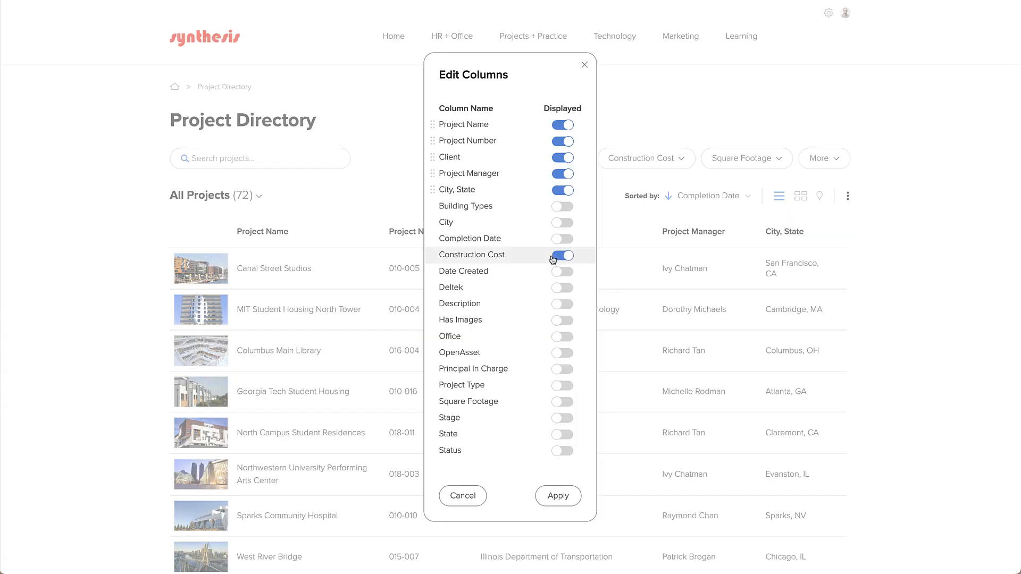
click(559, 404)
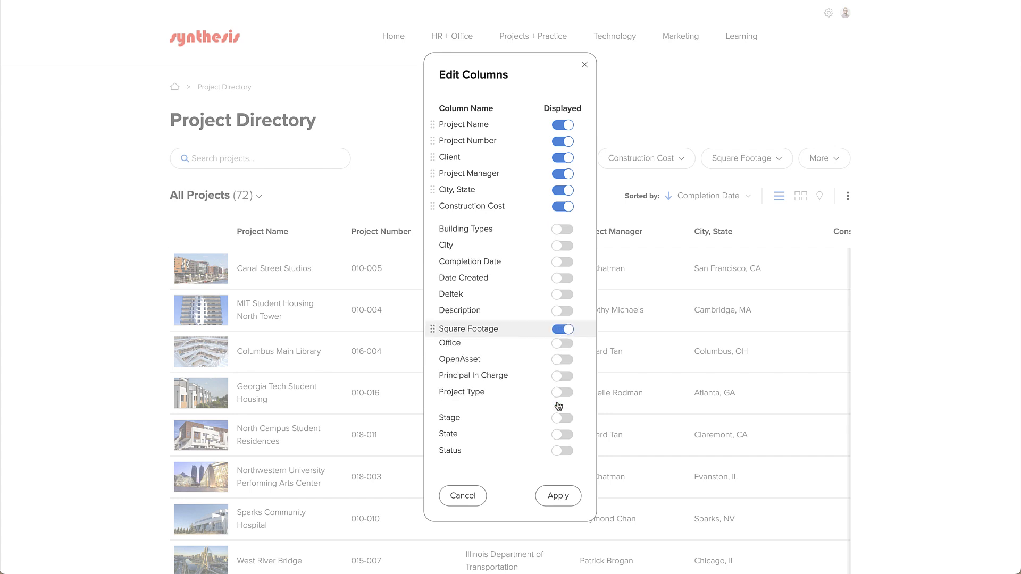
click(558, 495)
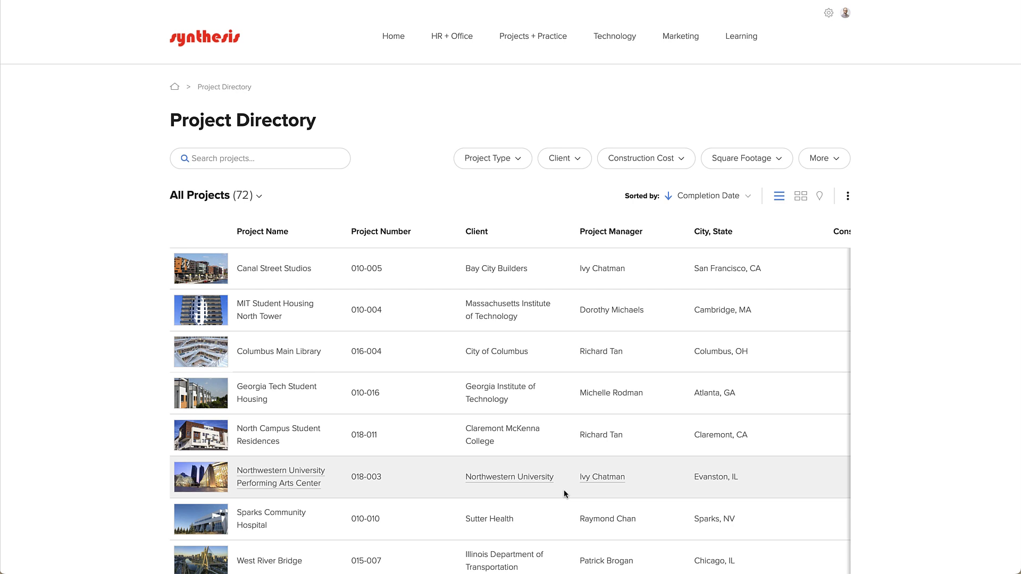
Step: Narrow the list's columns from Project Name through Square Footage until they all fit within the page width
scroll(561, 487, right, 5)
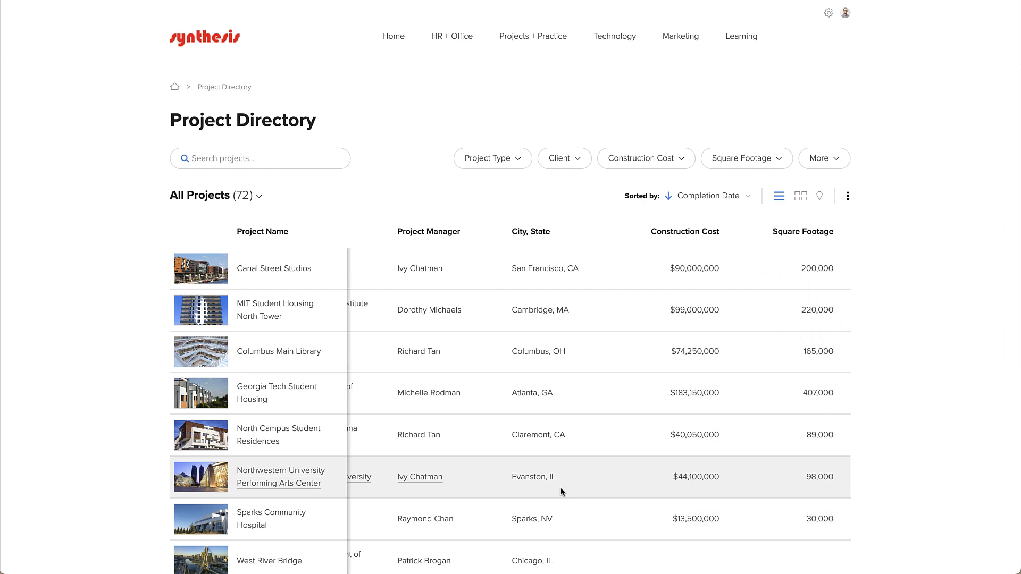
scroll(560, 487, left, 4)
scroll(560, 487, left, 2)
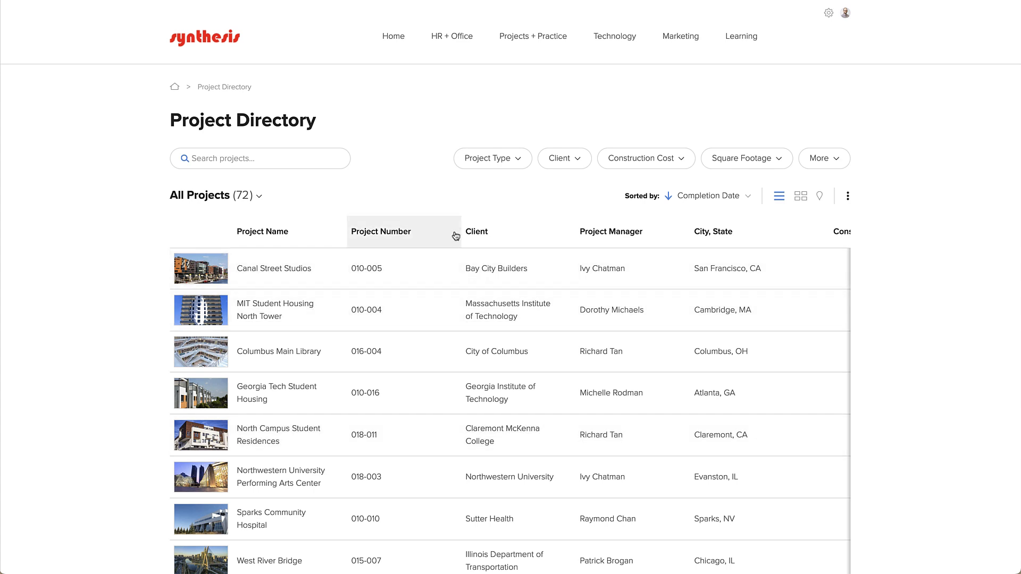
drag(457, 234, 426, 234)
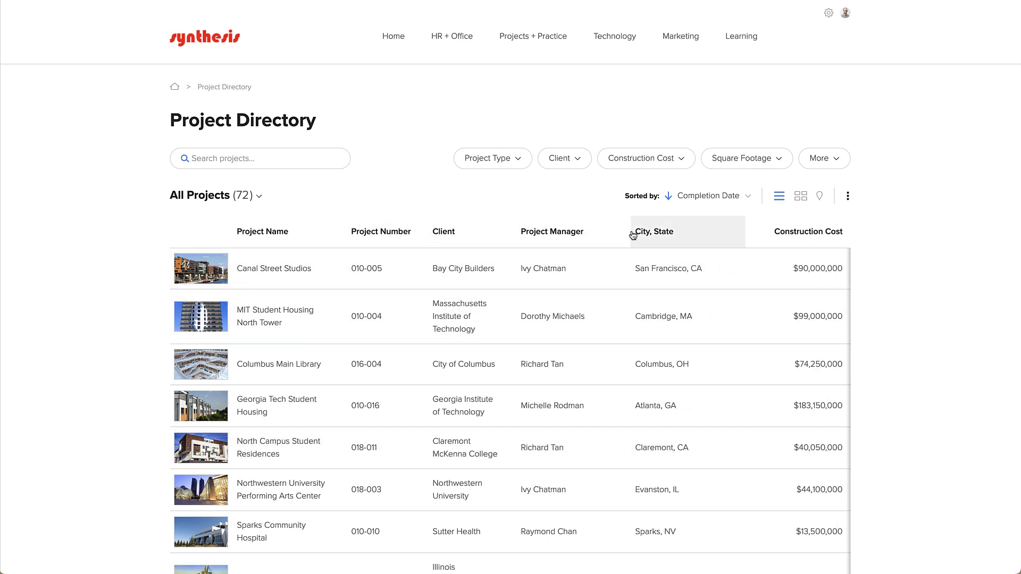
drag(628, 231, 600, 231)
drag(712, 234, 685, 233)
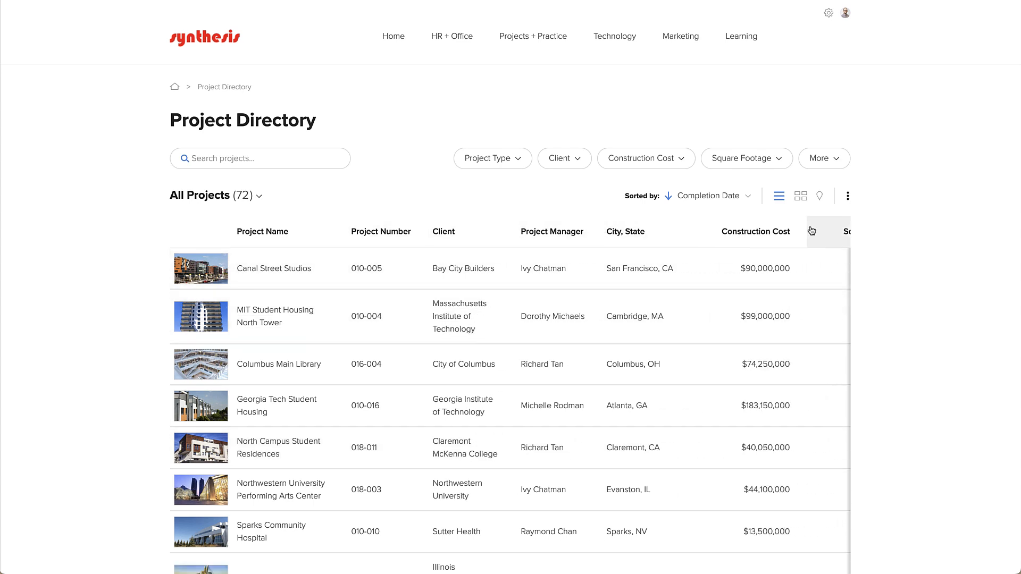
drag(802, 231, 782, 231)
scroll(770, 266, right, 1)
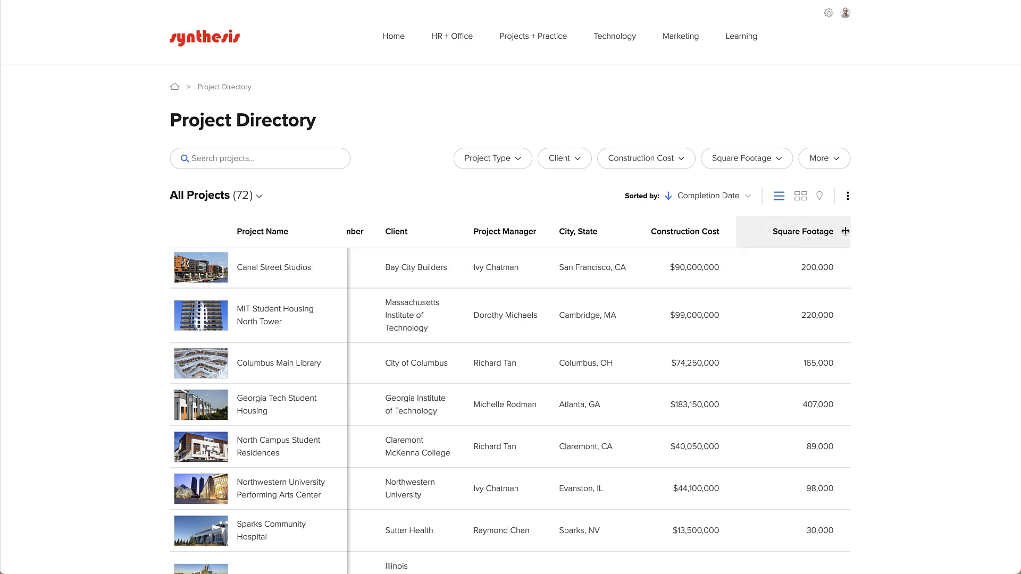
scroll(758, 265, left, 2)
drag(346, 238, 326, 239)
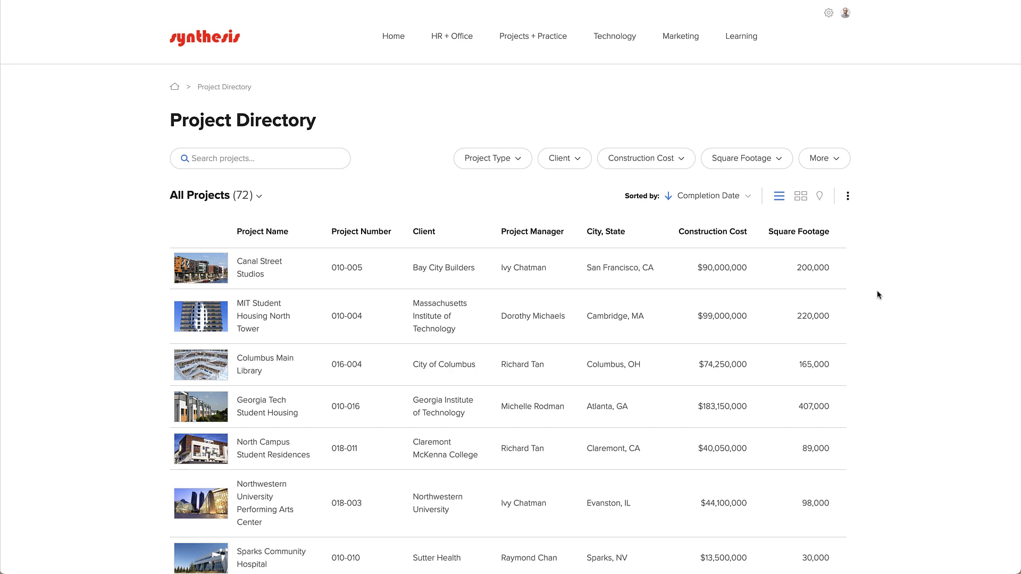
Step: Return to the grid layout and save the changes to the default All Projects view for all users
click(800, 201)
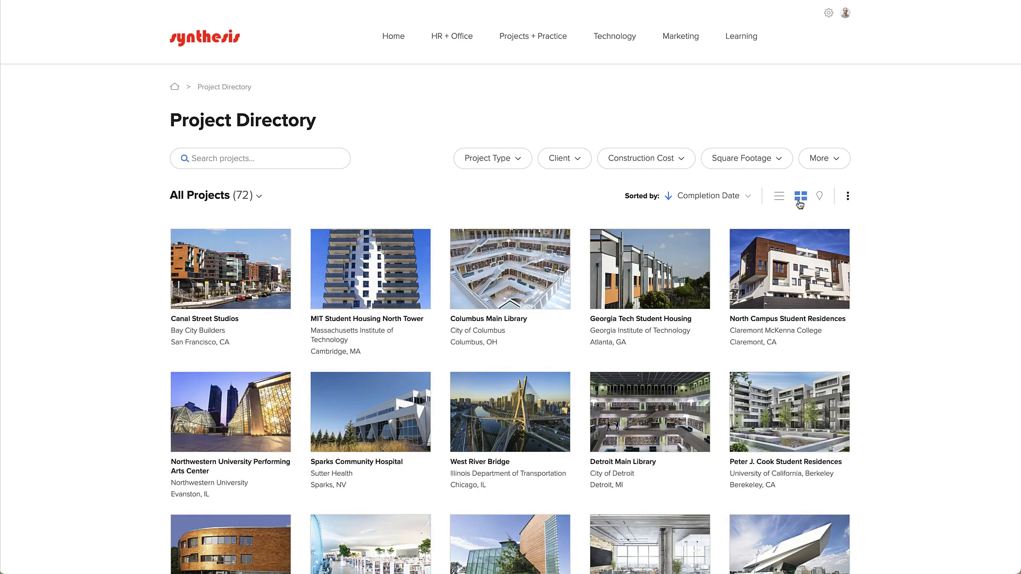
click(848, 200)
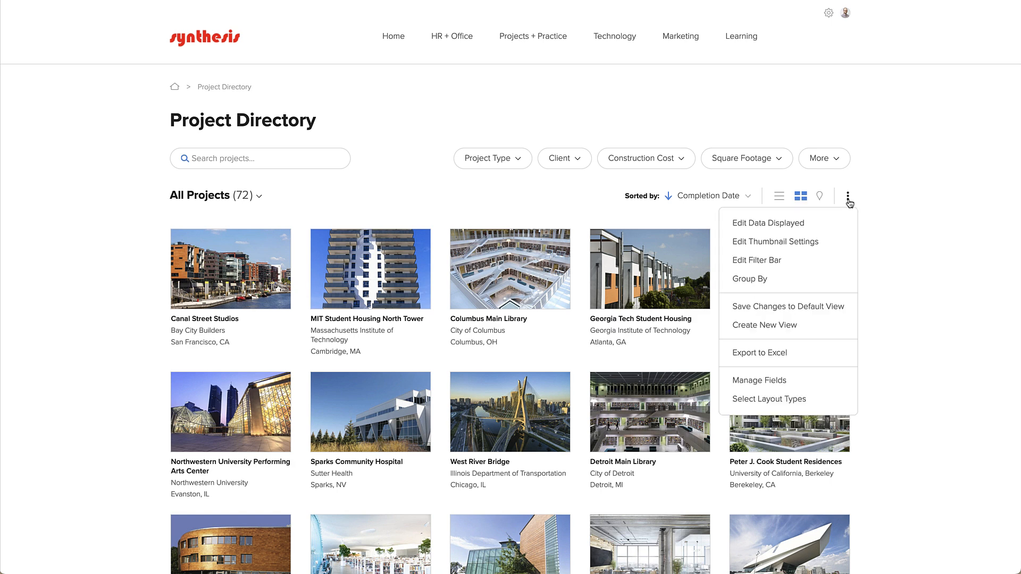
click(820, 308)
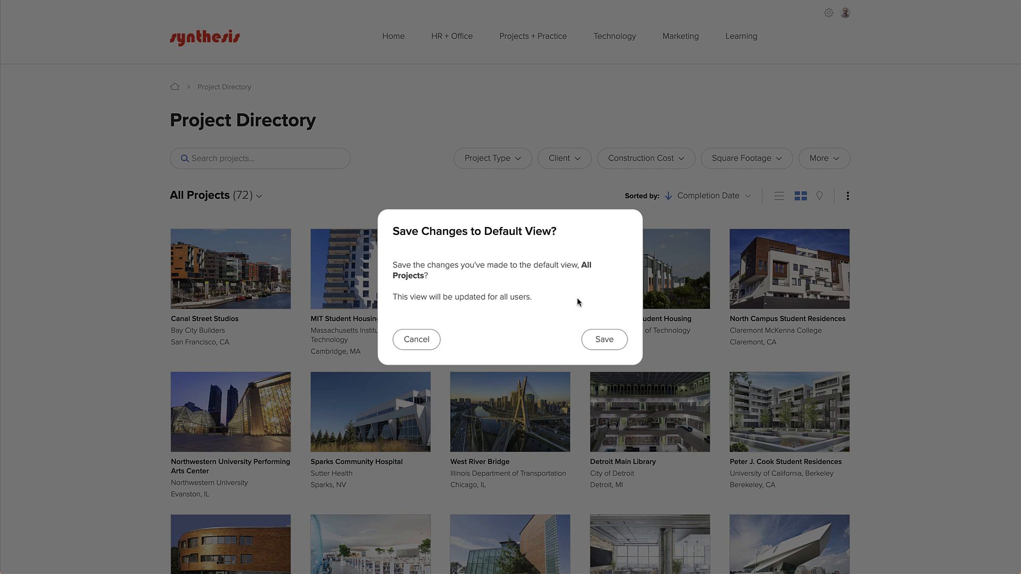
click(595, 339)
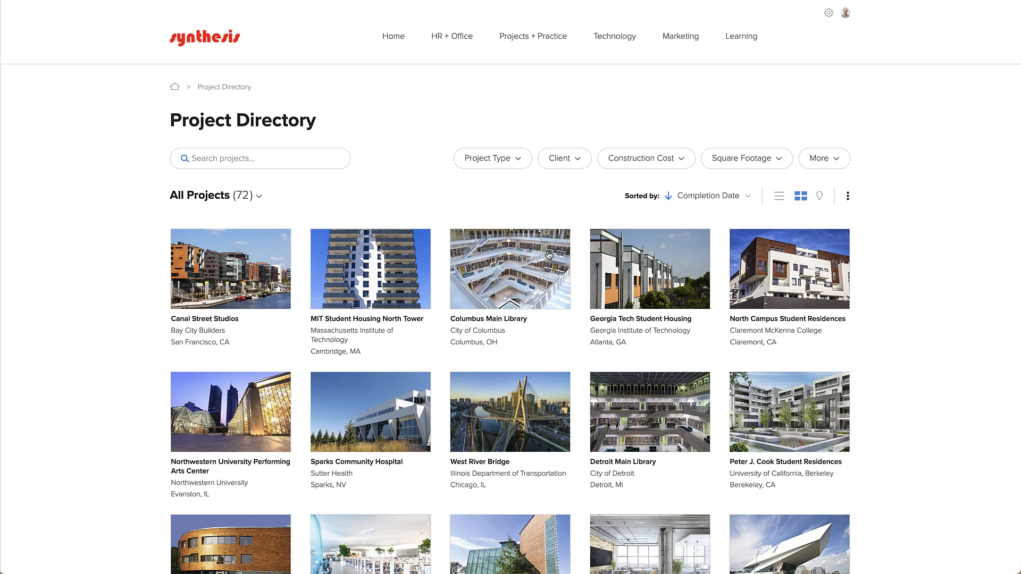
Step: Filter the projects by the Higher Education project type and show them in the map layout
click(505, 166)
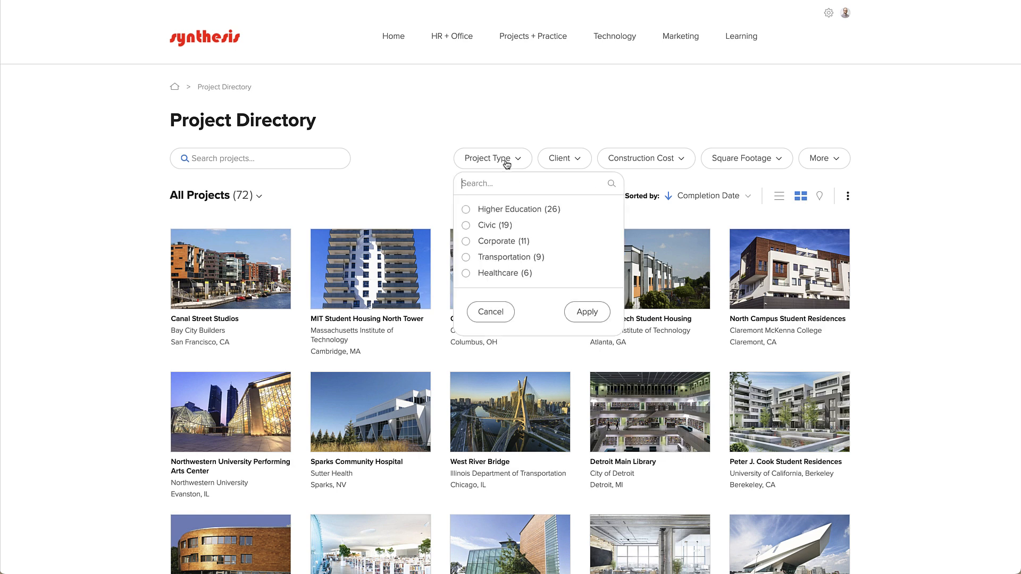
click(491, 209)
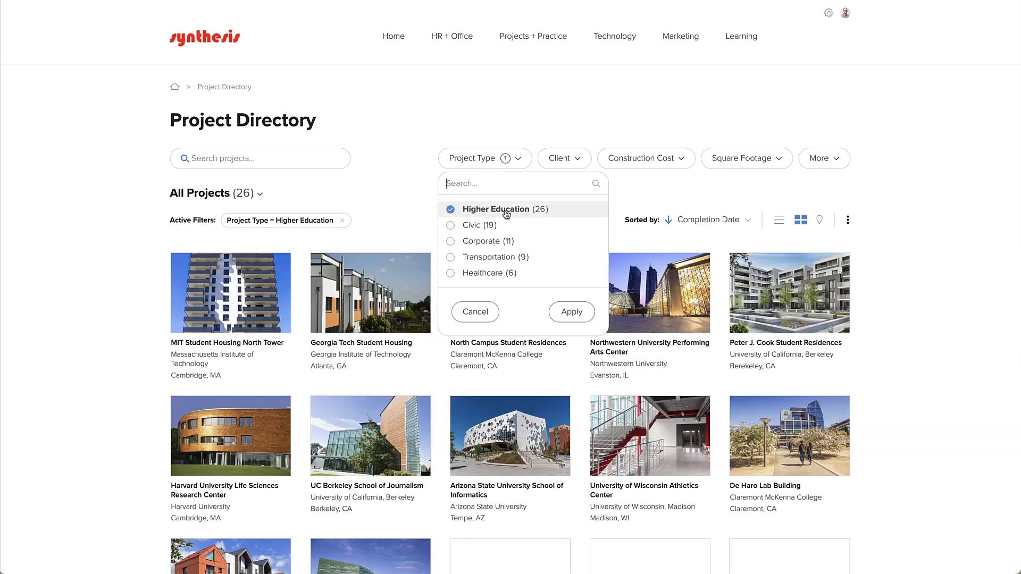
click(561, 315)
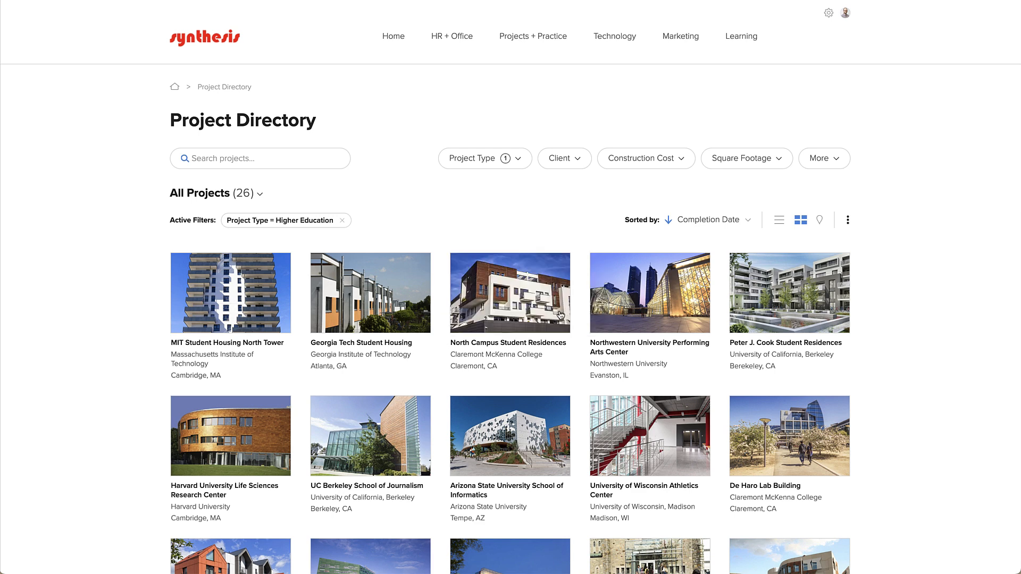
click(820, 225)
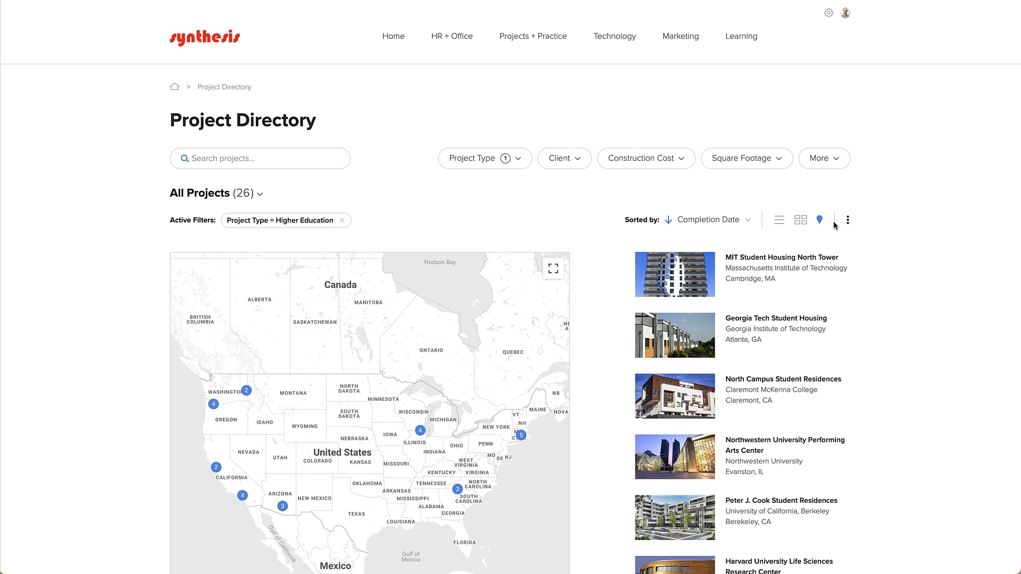
Step: Save the filtered map as a new global view titled Higher Education Projects, without making it the default
click(851, 225)
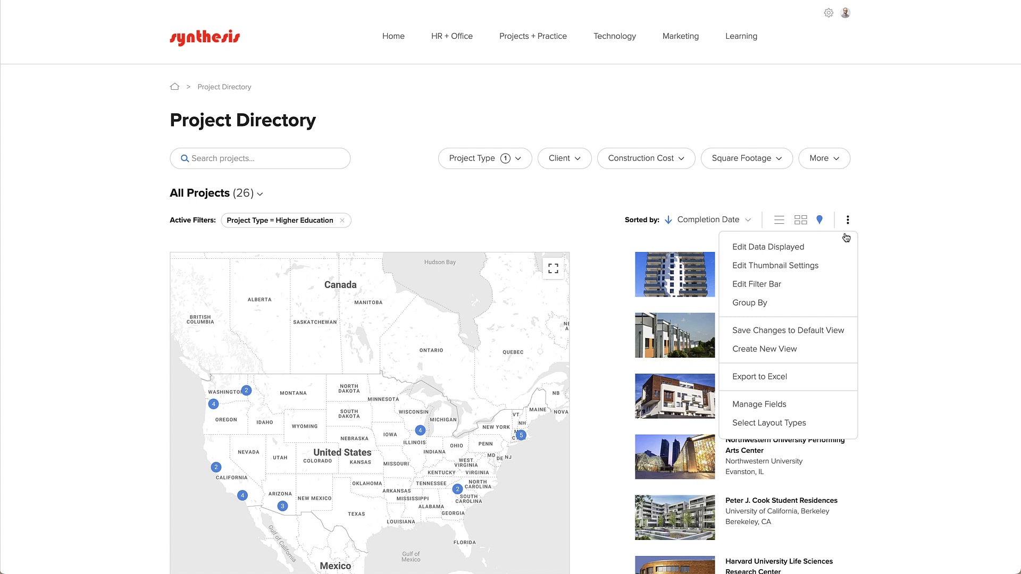
click(823, 351)
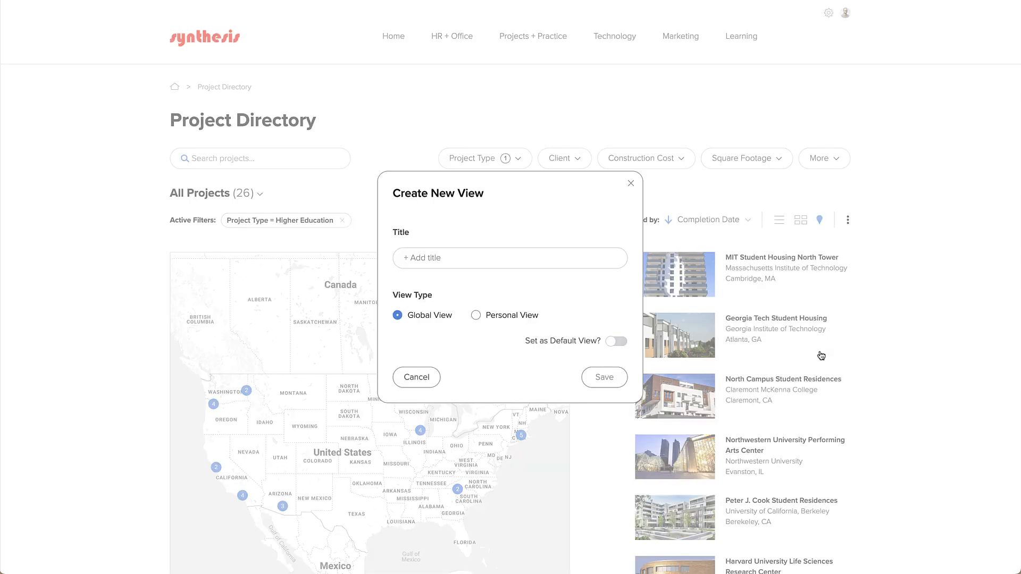
text(Higher Education Projects)
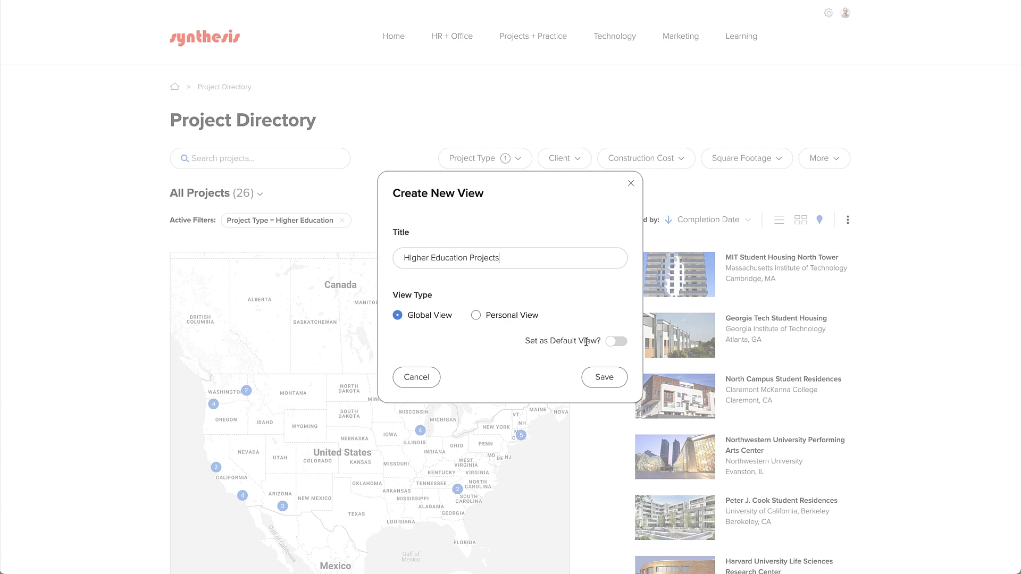
click(603, 377)
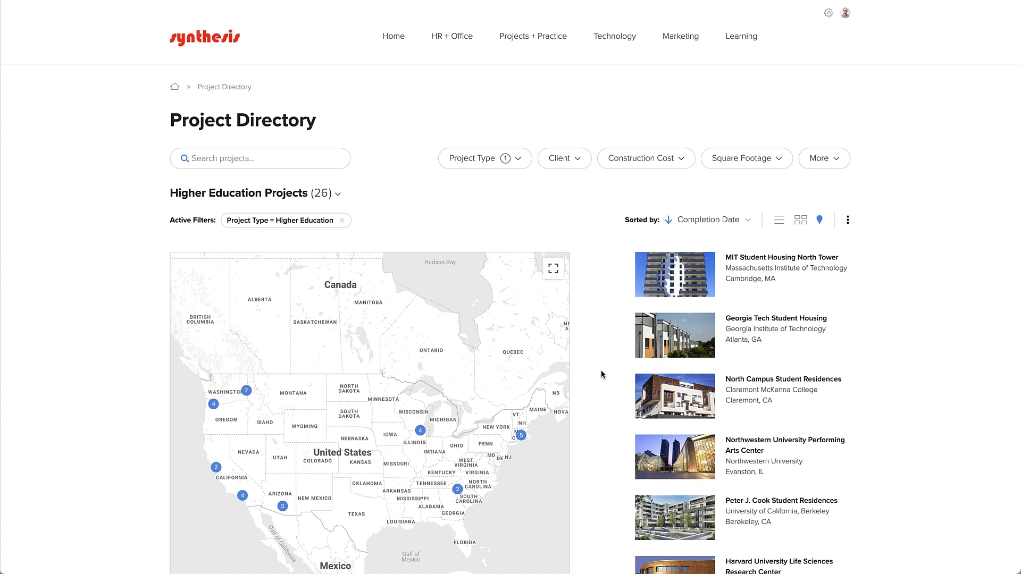
Step: Check the list of saved global views and reopen the Project Directory through the Projects + Practice navigation
click(338, 194)
mouse_move(312, 293)
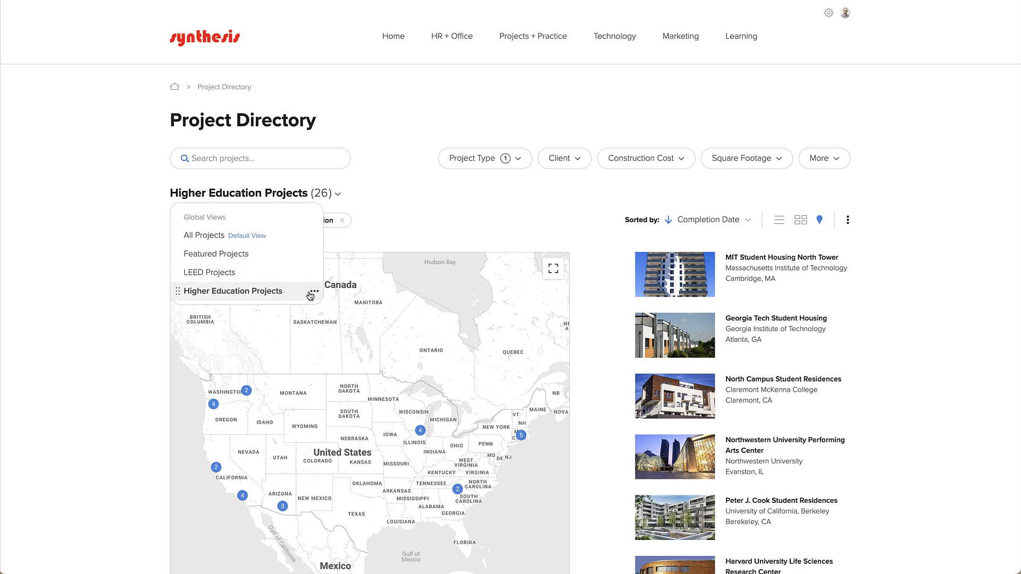
mouse_move(314, 237)
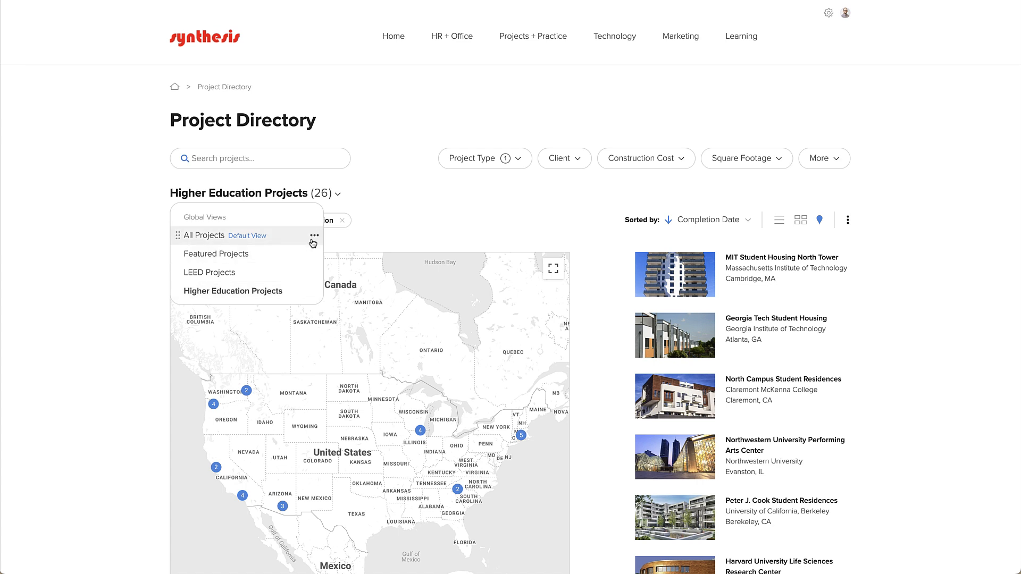
mouse_move(311, 254)
mouse_move(306, 273)
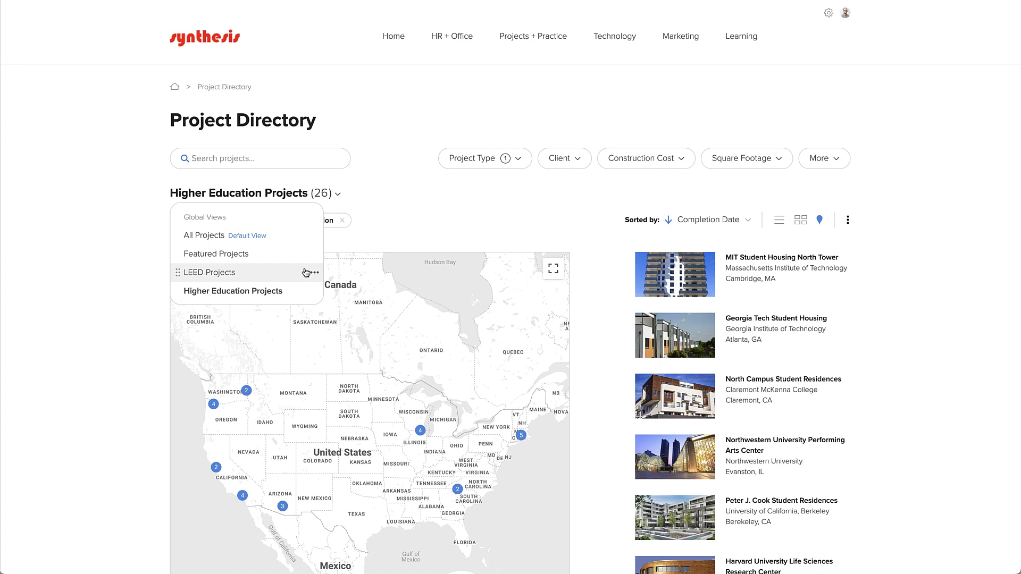
click(434, 221)
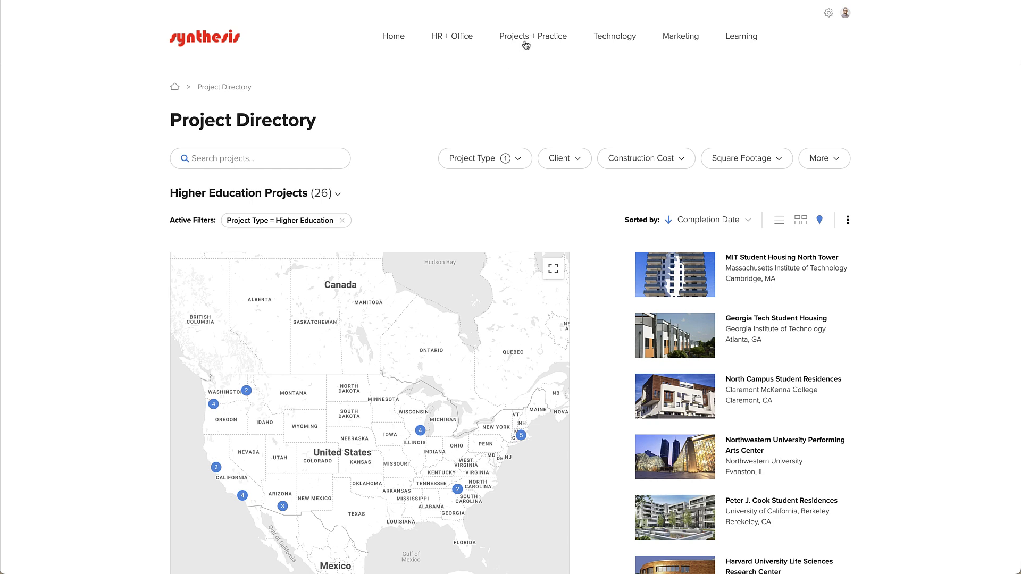
click(540, 39)
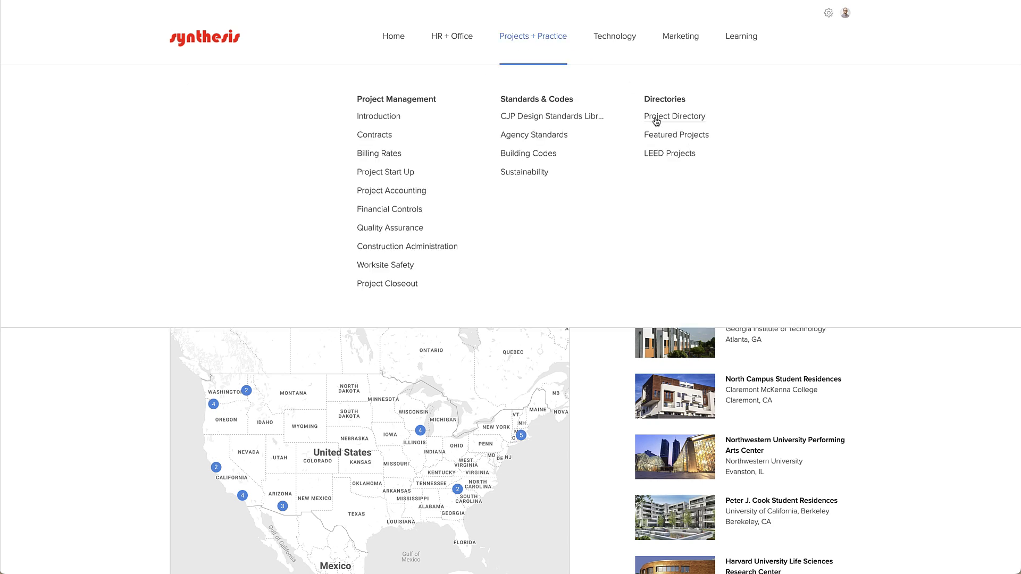
click(656, 122)
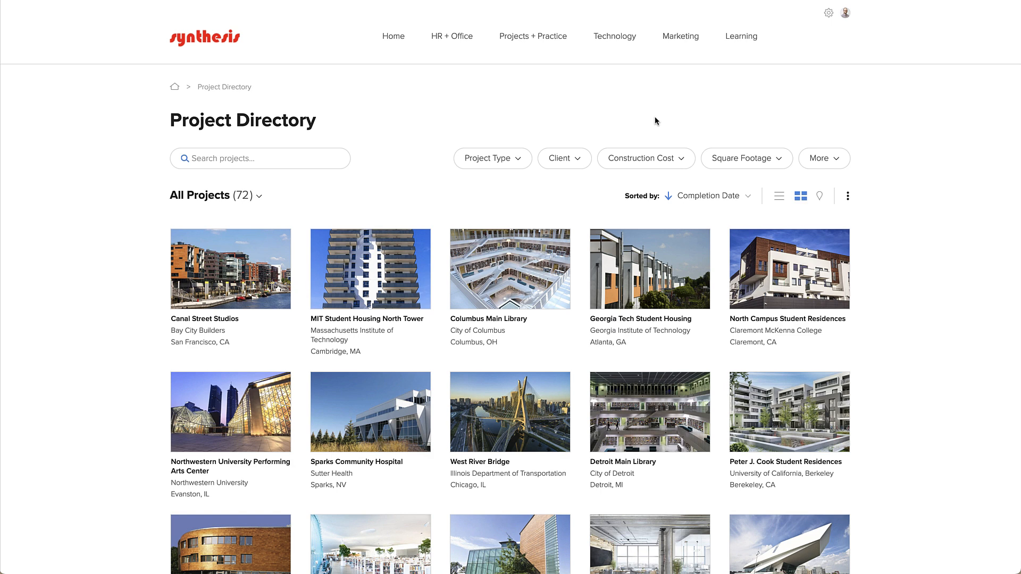
Step: Add a link to the Project Directory's Higher Education Projects view under Directories in the Projects + Practice section of the Content Outliner
click(536, 35)
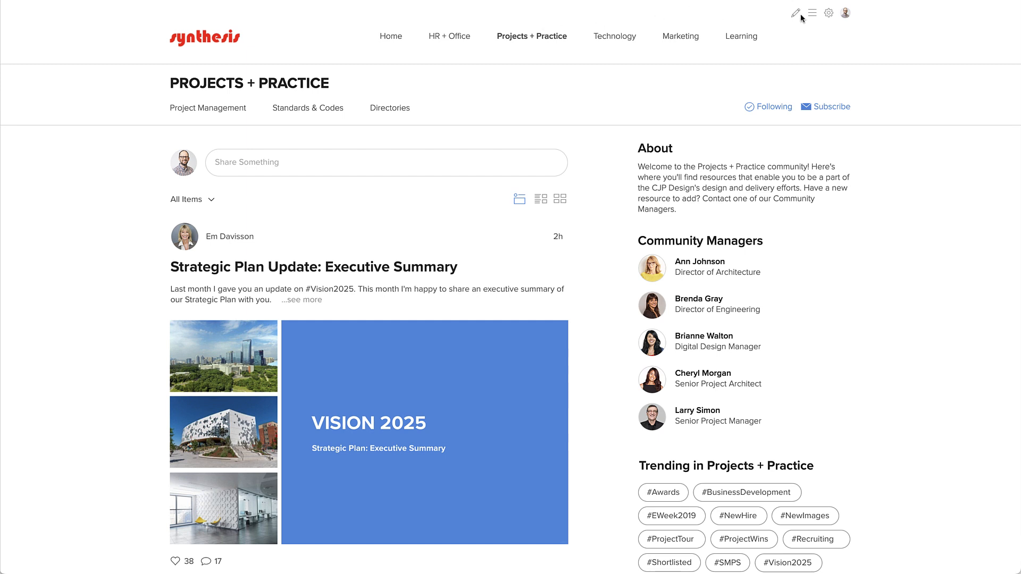
click(812, 14)
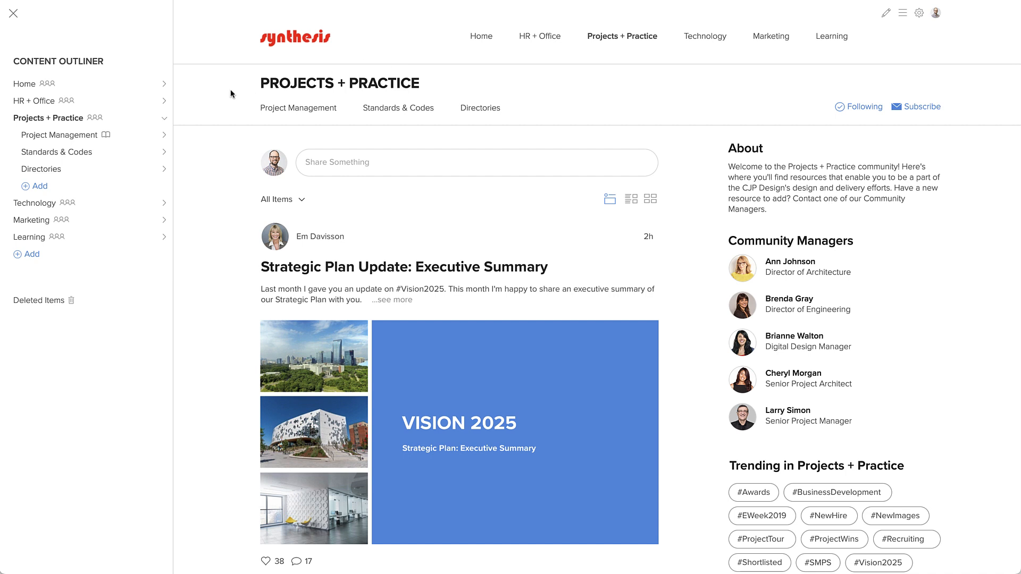
click(164, 170)
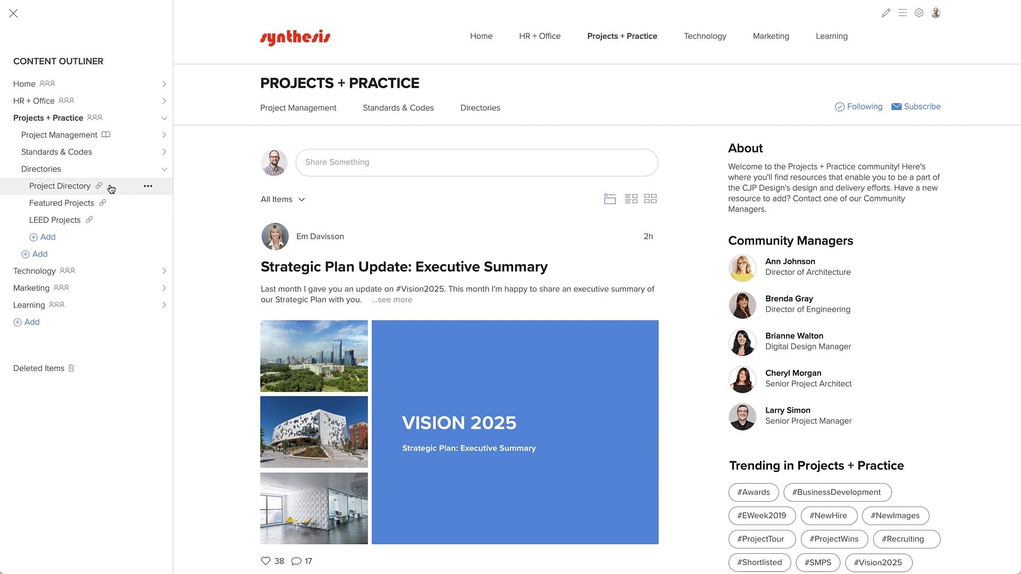
click(46, 237)
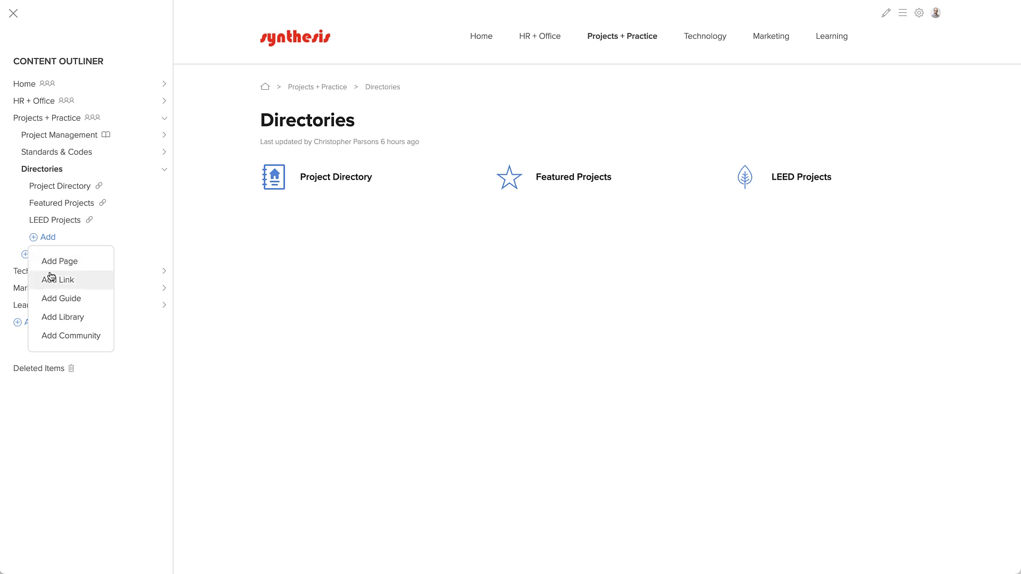
click(51, 277)
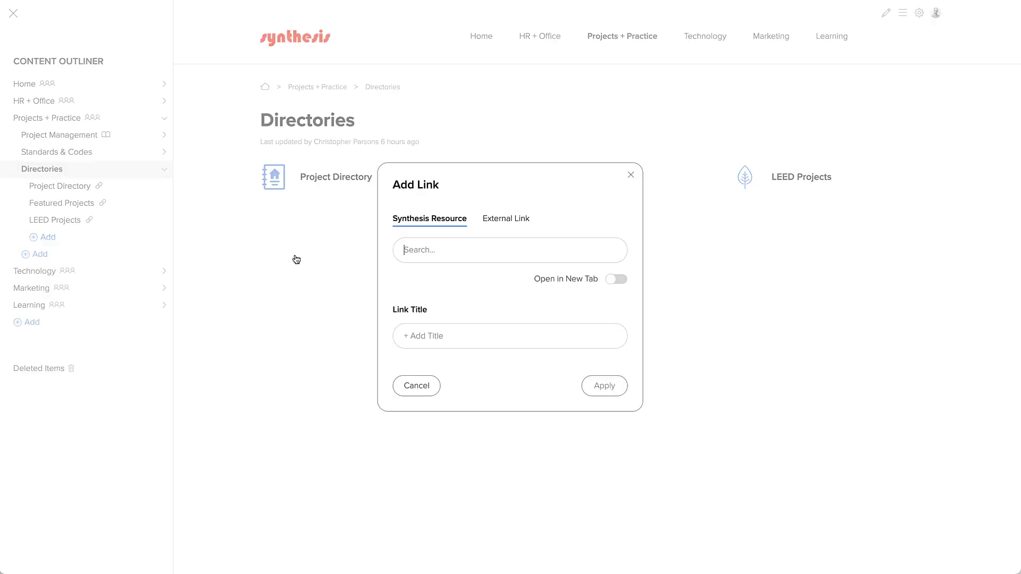
text(higher ed)
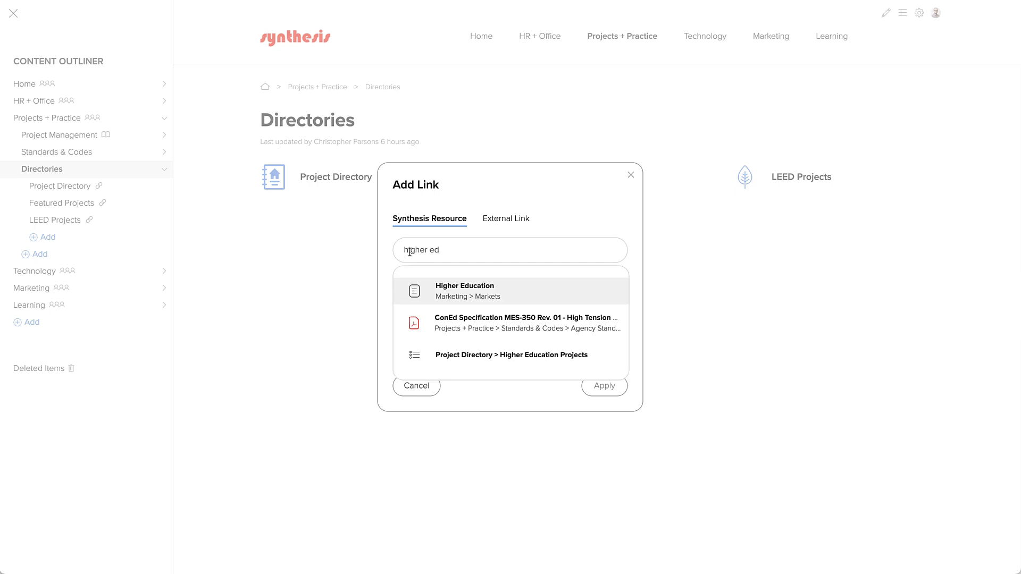
click(451, 356)
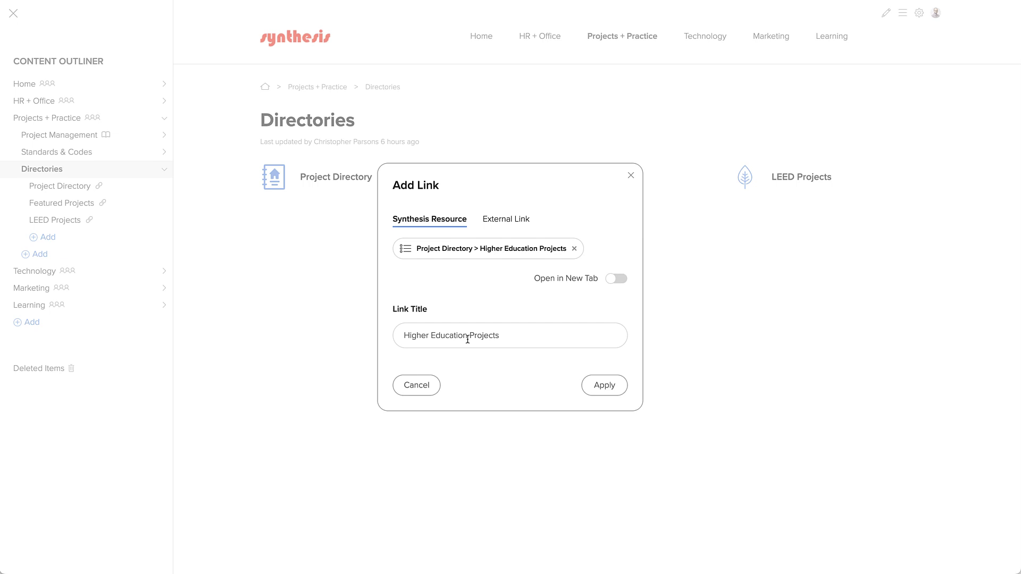
click(589, 385)
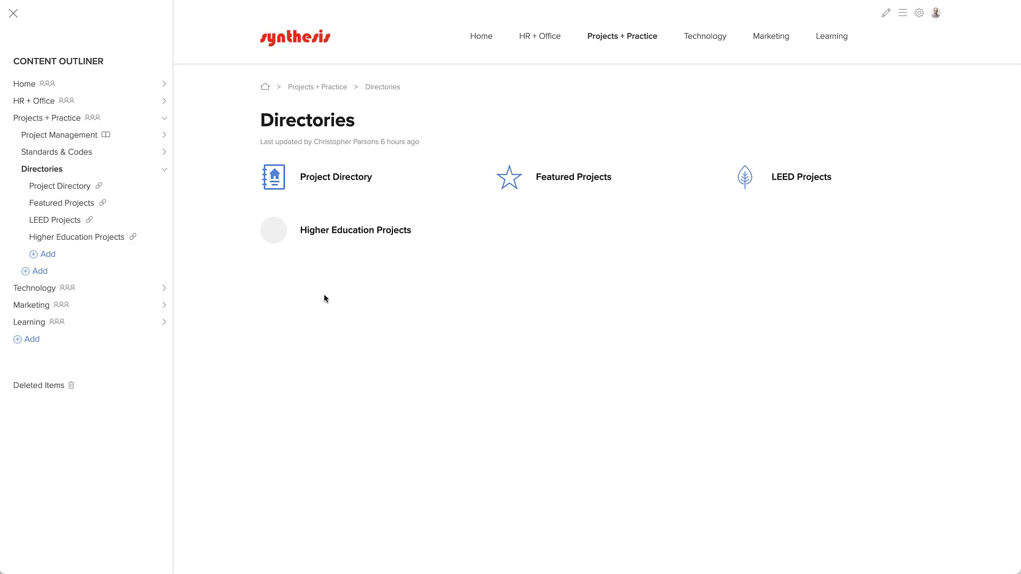
click(15, 17)
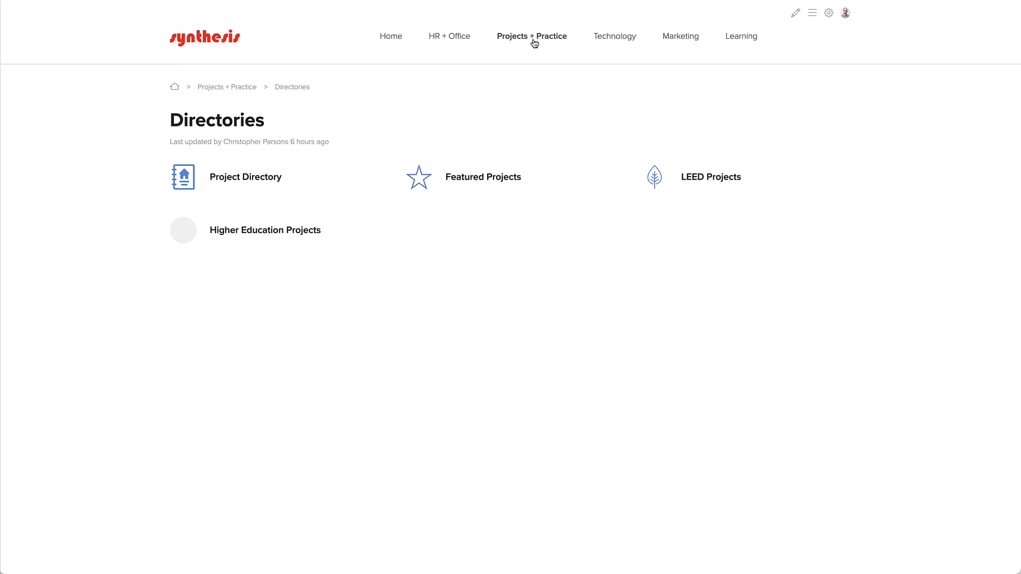
Step: Open Higher Education Projects from the Projects + Practice navigation and examine the domain, directory, view number and title parts of its web address
click(534, 42)
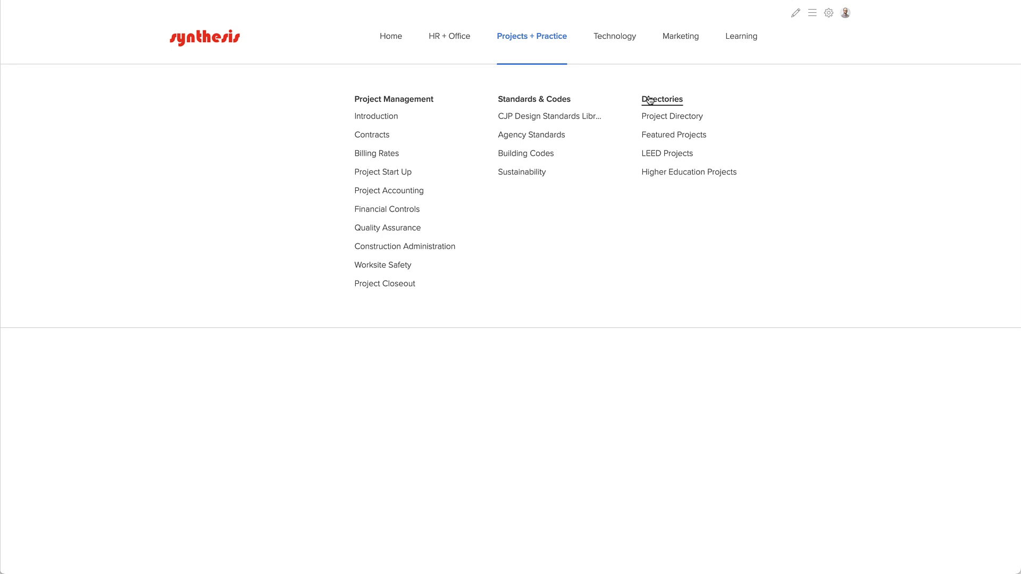
click(652, 172)
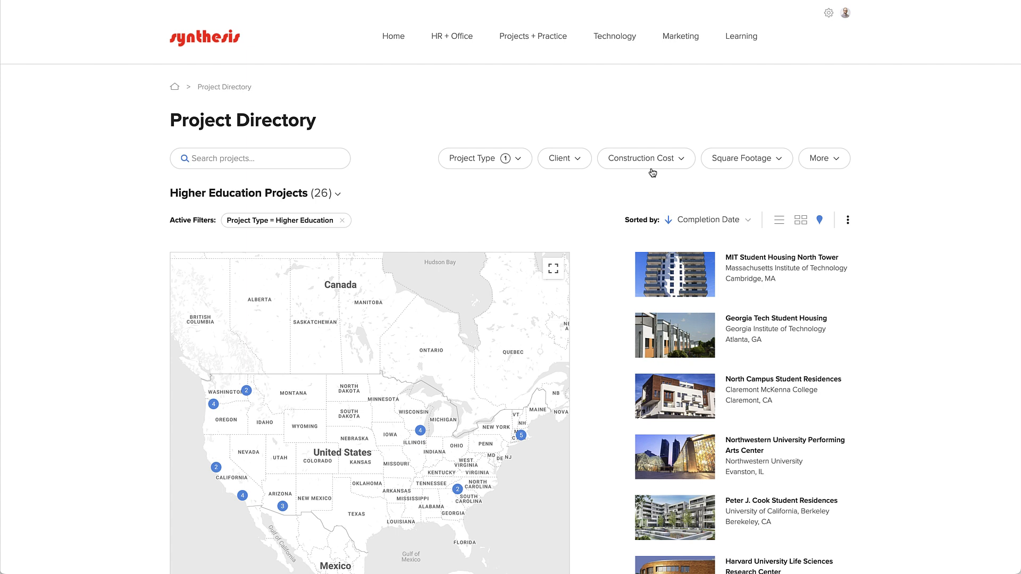
mouse_move(367, 3)
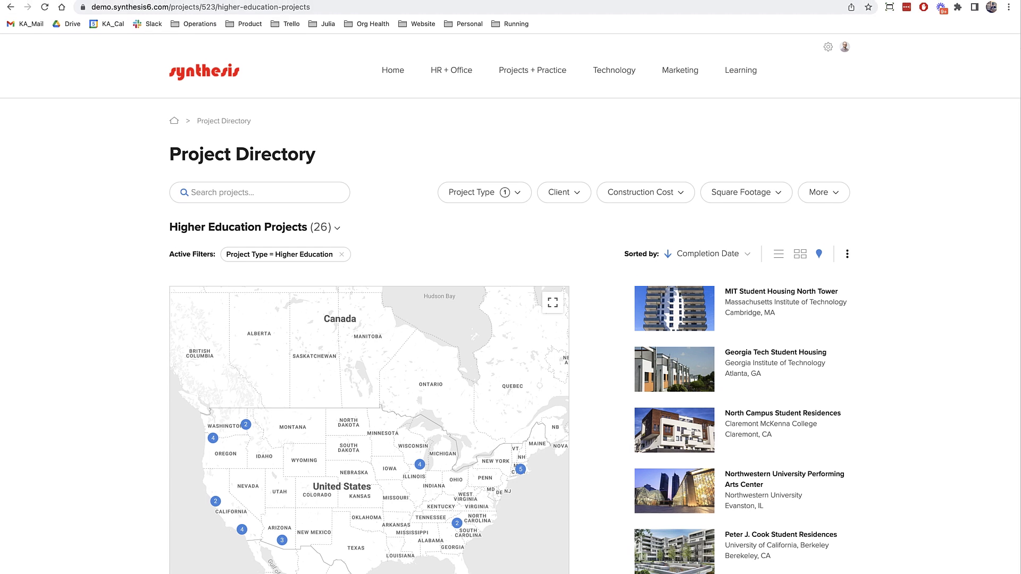
click(142, 7)
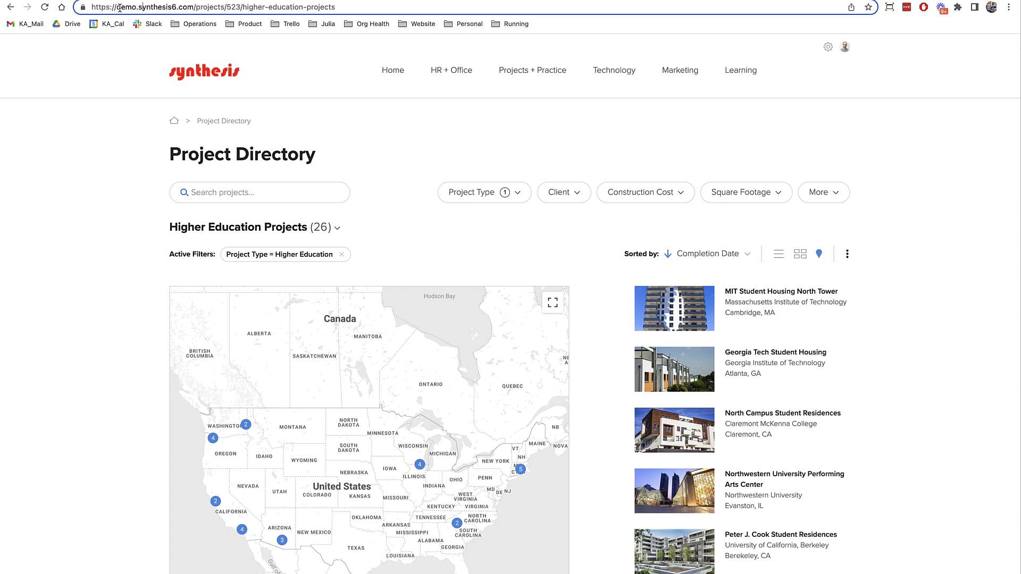
drag(118, 7, 192, 7)
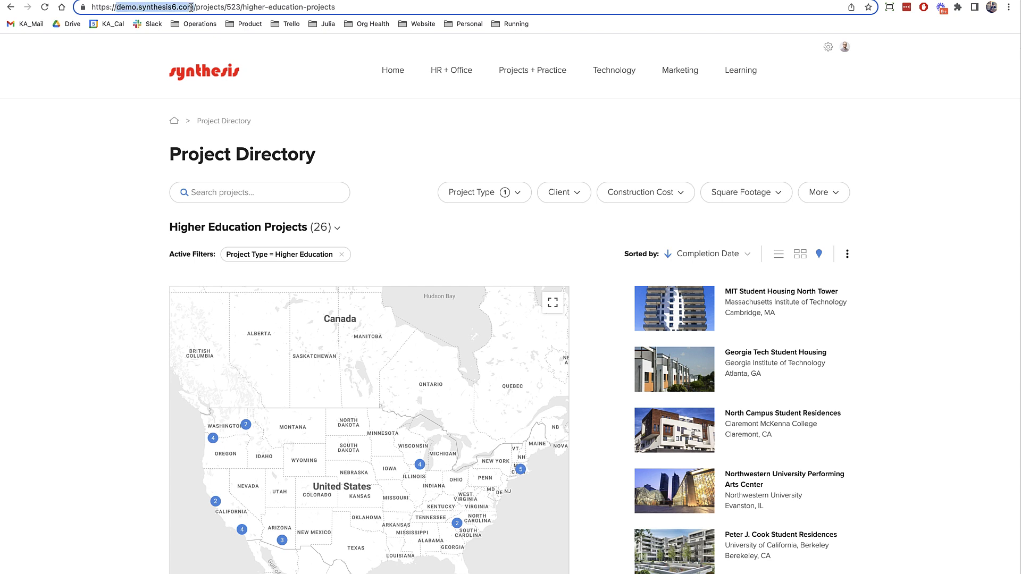
double_click(221, 7)
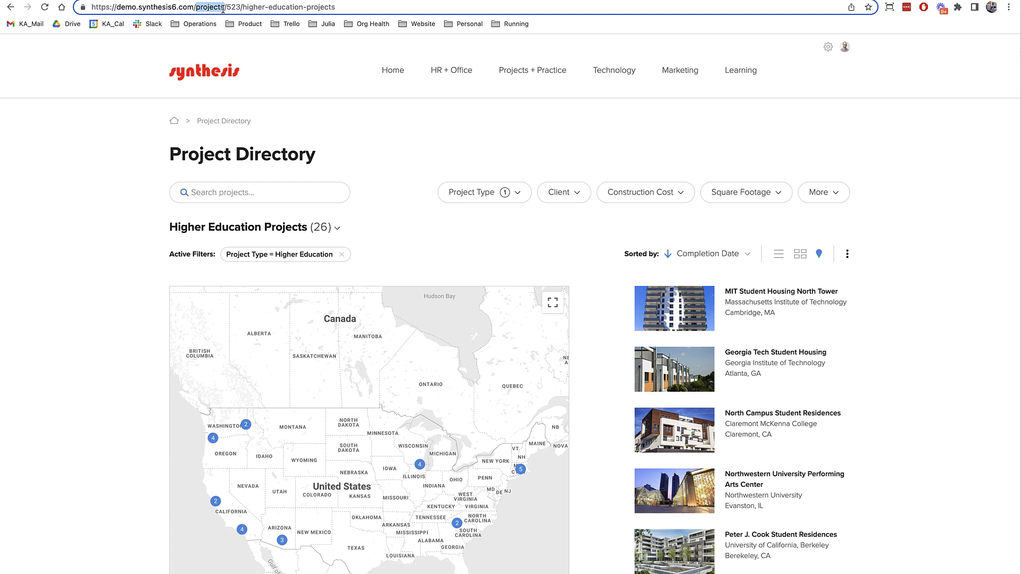
double_click(239, 7)
drag(242, 7, 339, 10)
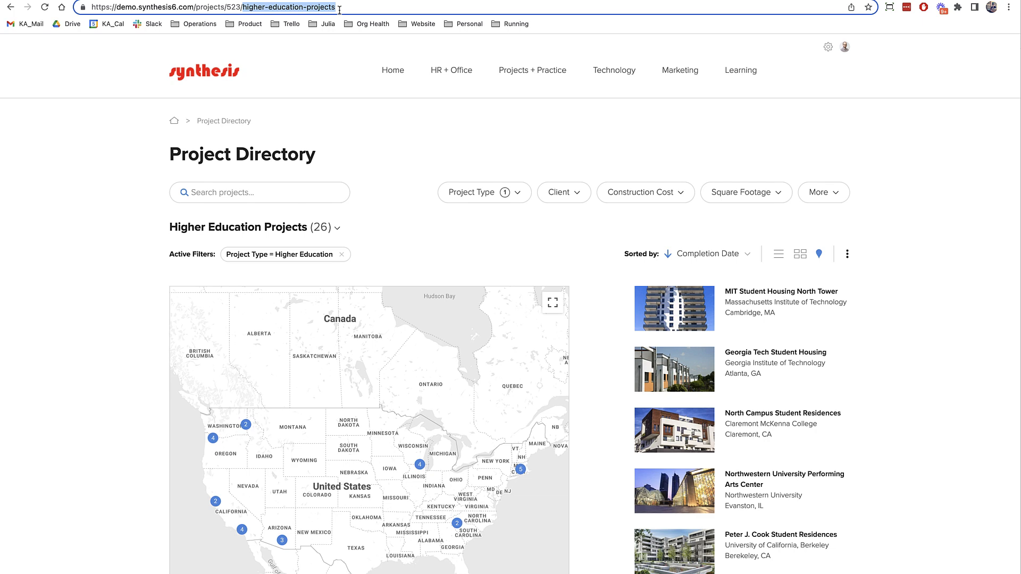
drag(227, 7, 337, 12)
key(BackSpace)
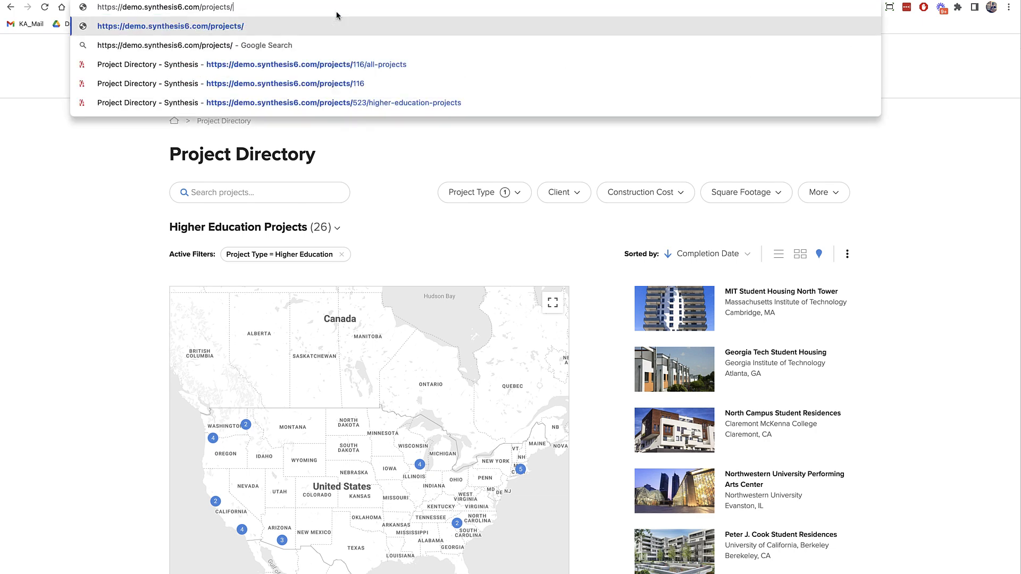
key(Return)
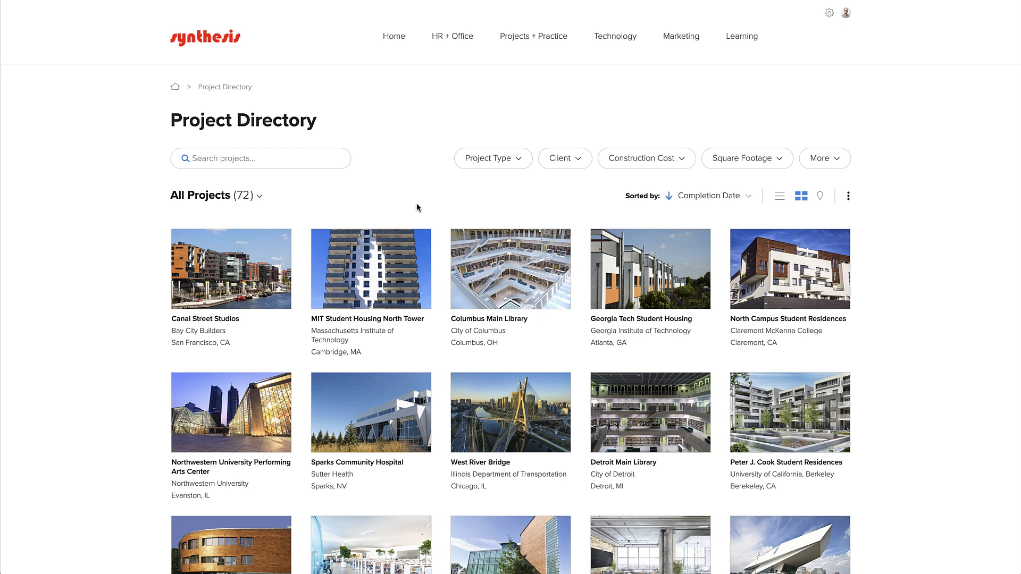
Step: Open the Canal Street Studios project profile and browse through its image carousel
click(233, 278)
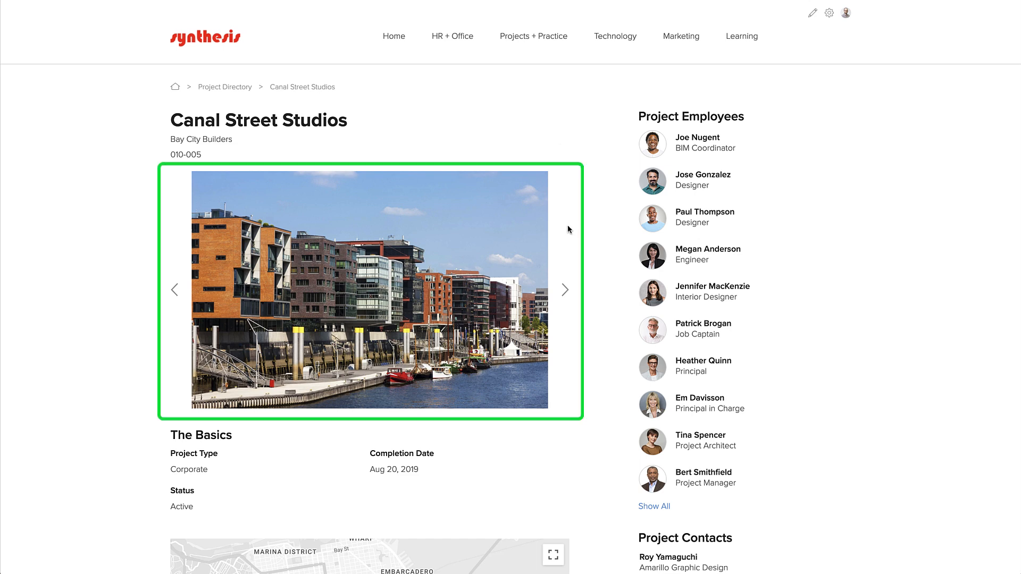
click(565, 290)
click(565, 290)
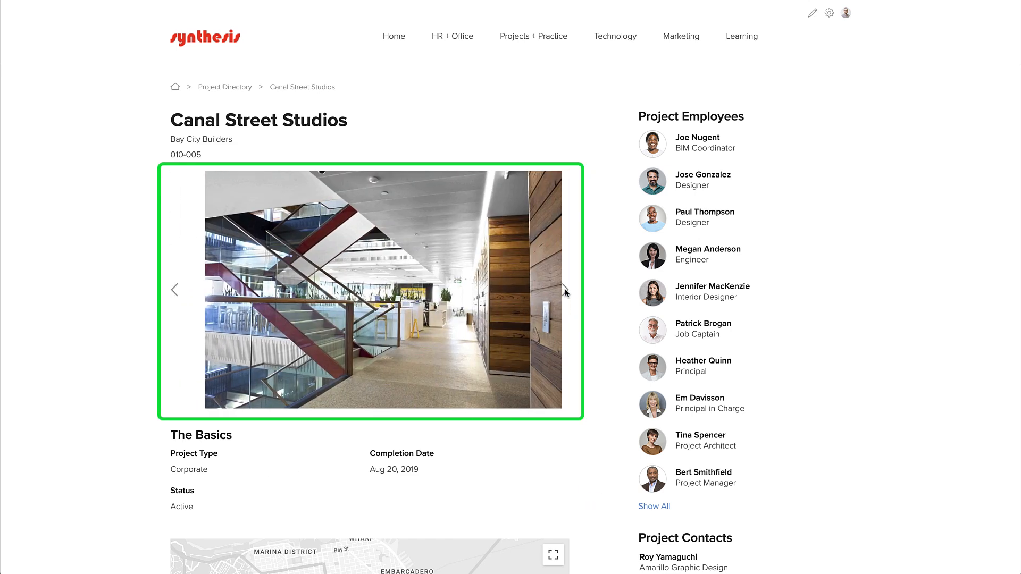
click(564, 290)
click(565, 290)
Step: Examine the profile's basics, map, project partners and description, followed by its employees, contacts and project links
scroll(565, 292, down, 4)
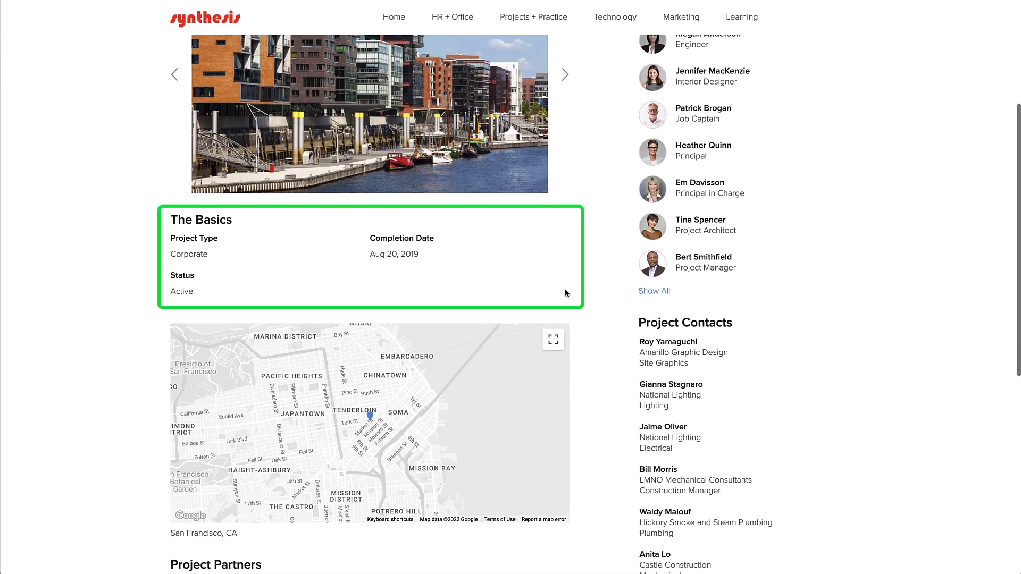
scroll(565, 292, down, 5)
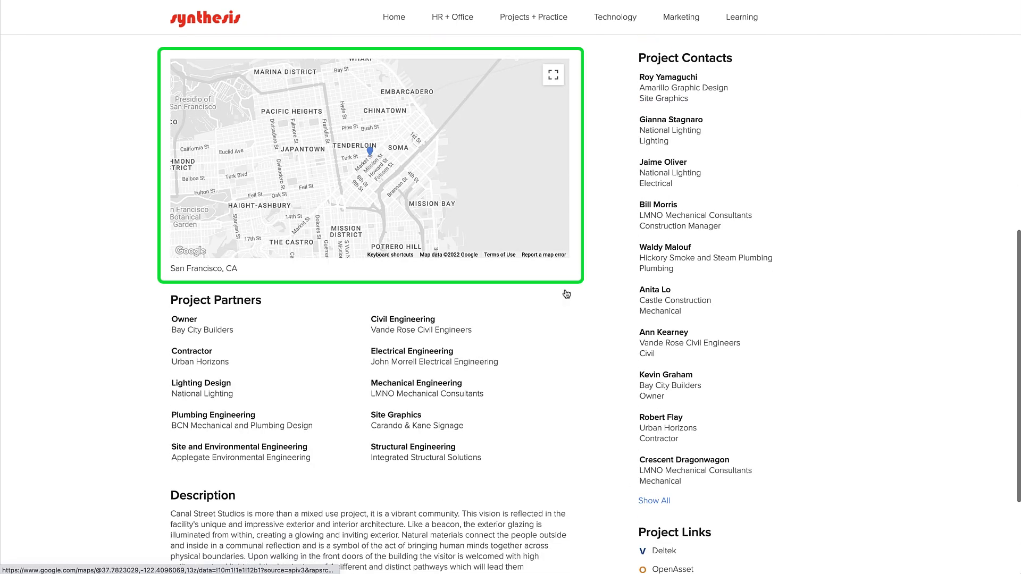
scroll(567, 294, down, 3)
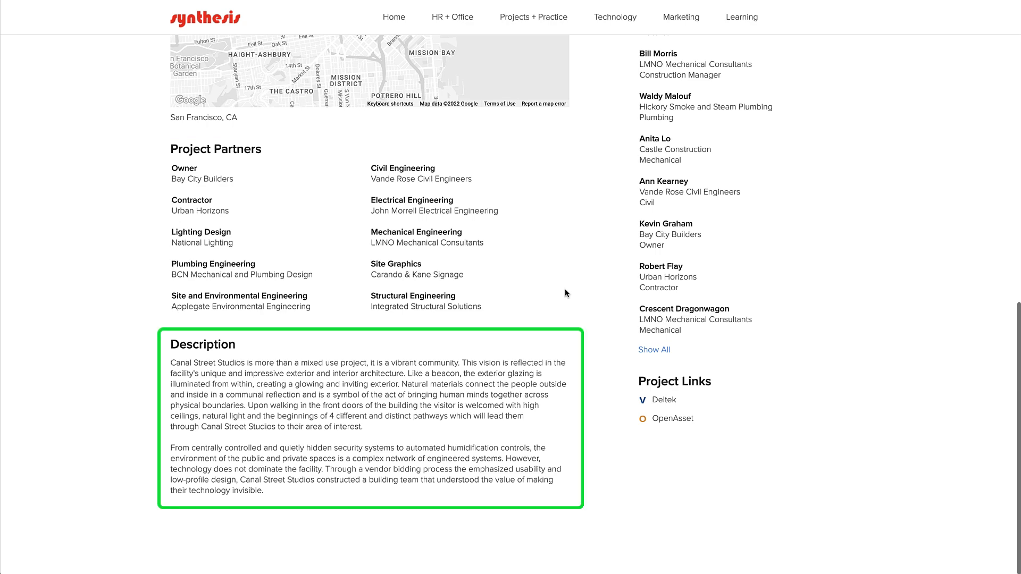
scroll(565, 288, up, 12)
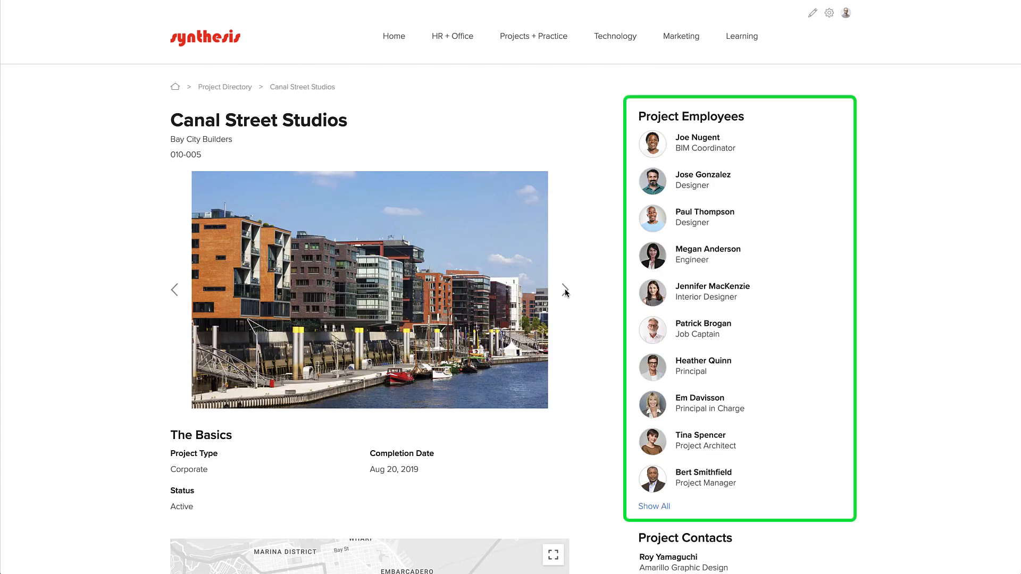
scroll(564, 292, down, 8)
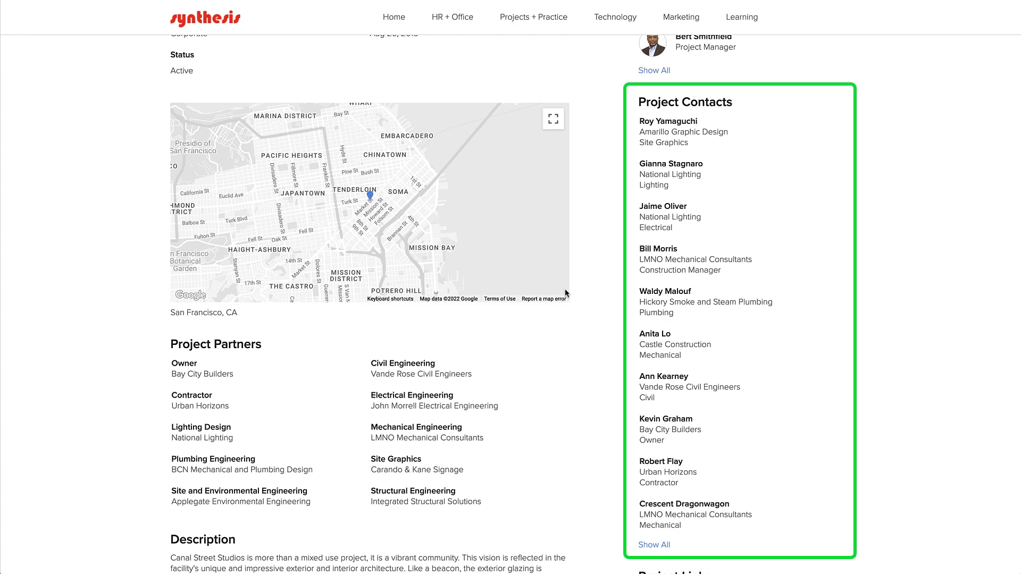
scroll(566, 293, down, 3)
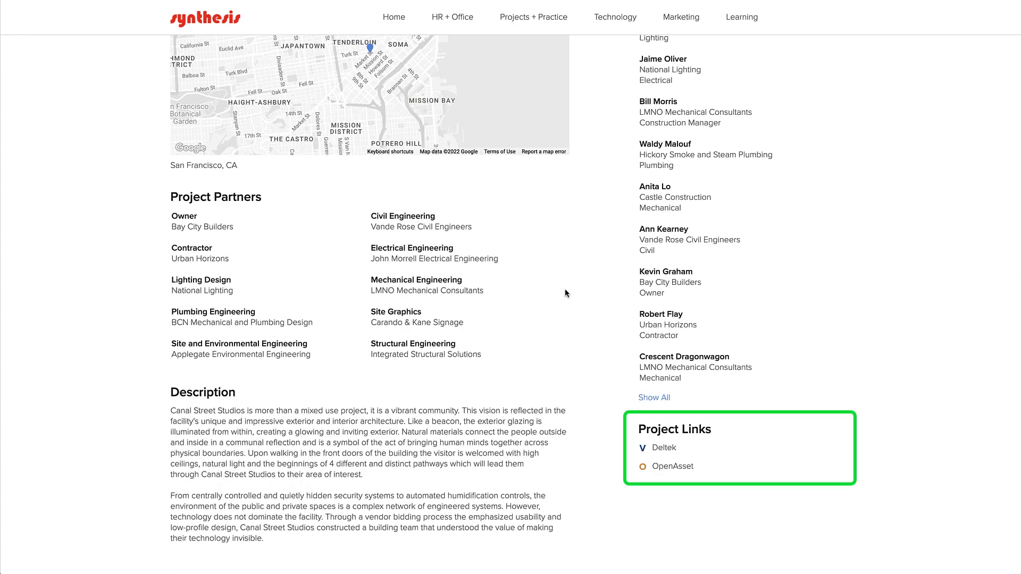
scroll(566, 292, up, 10)
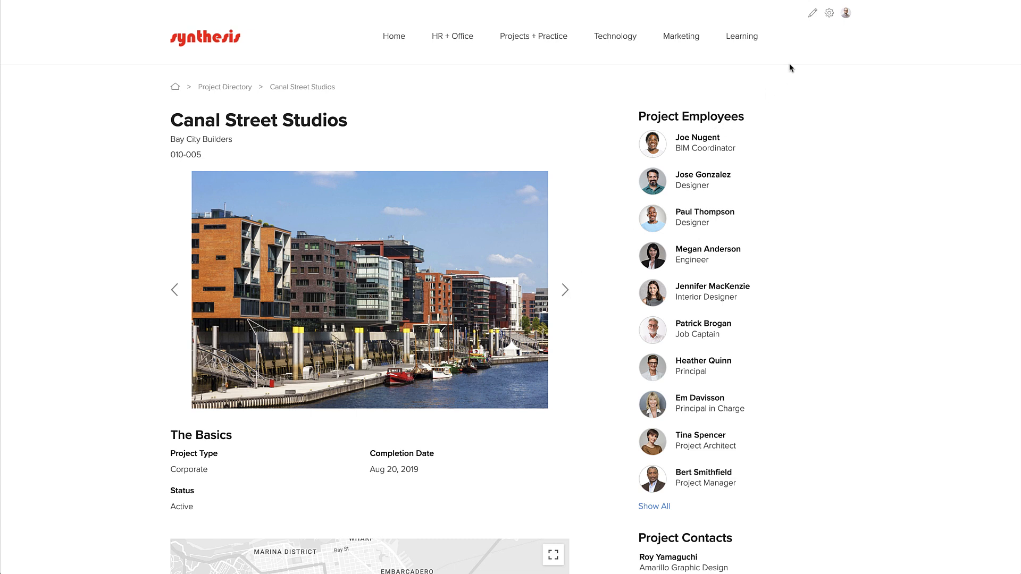
Step: Open the global web layout of the project profiles for editing and continue past the template notice
click(813, 20)
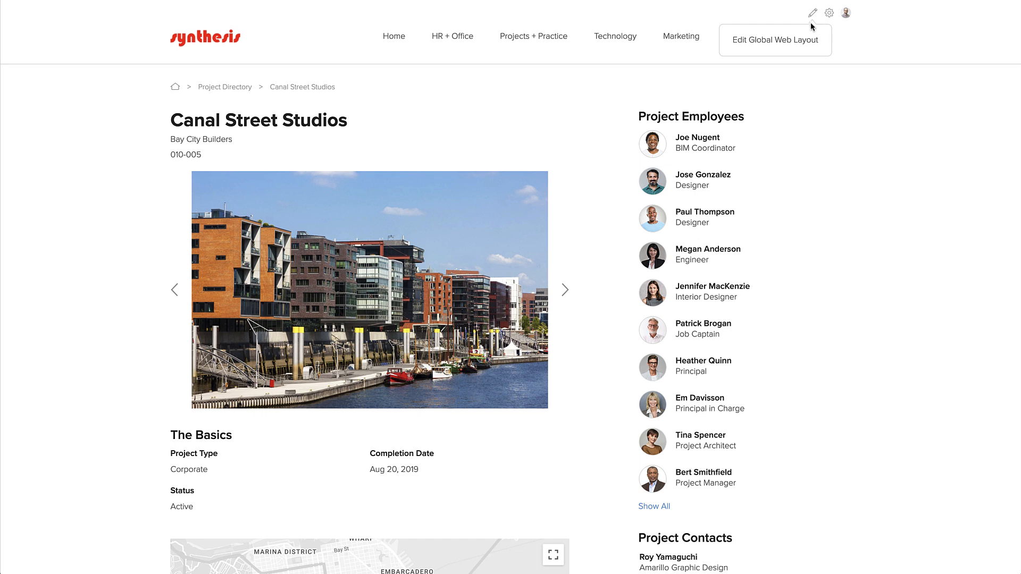
click(806, 46)
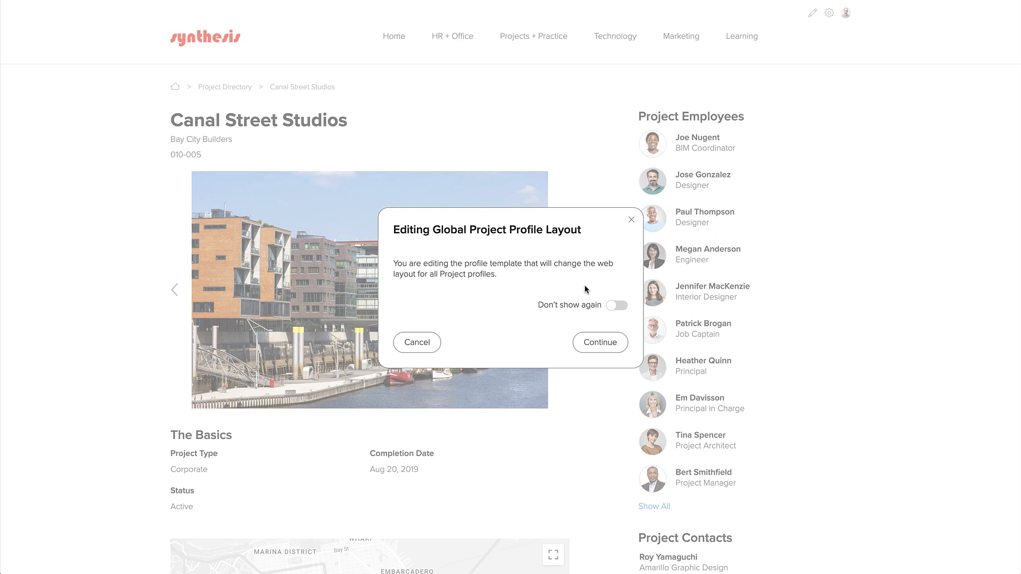
click(587, 343)
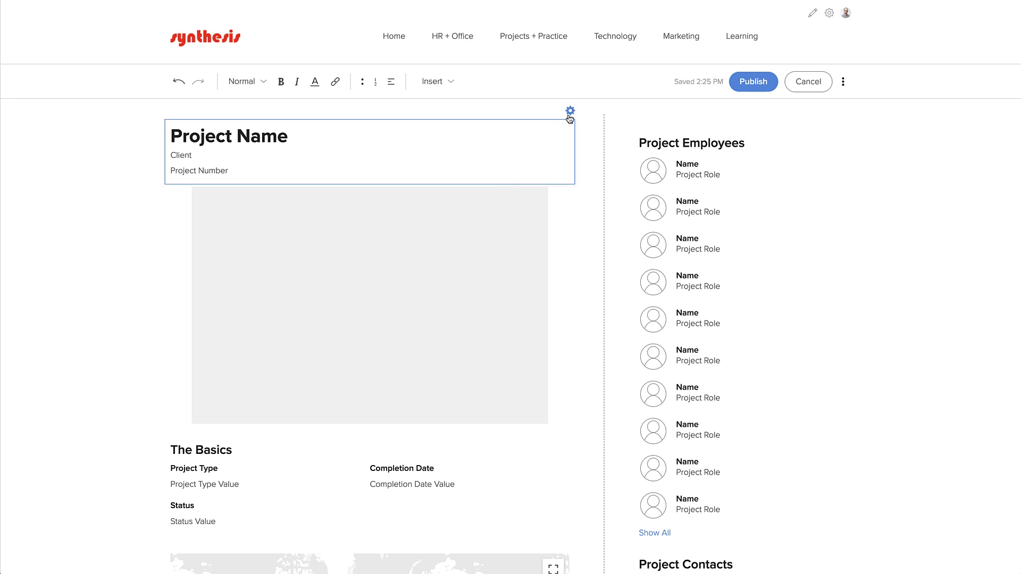
Step: Add the City, State field to the profile header as the second field, directly after Project Name, and save
click(570, 112)
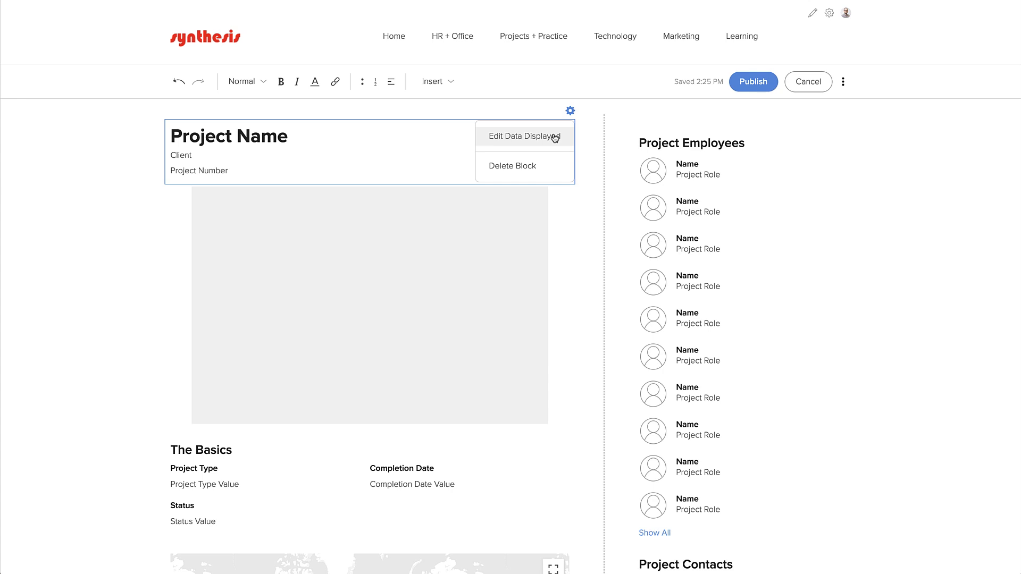
click(554, 138)
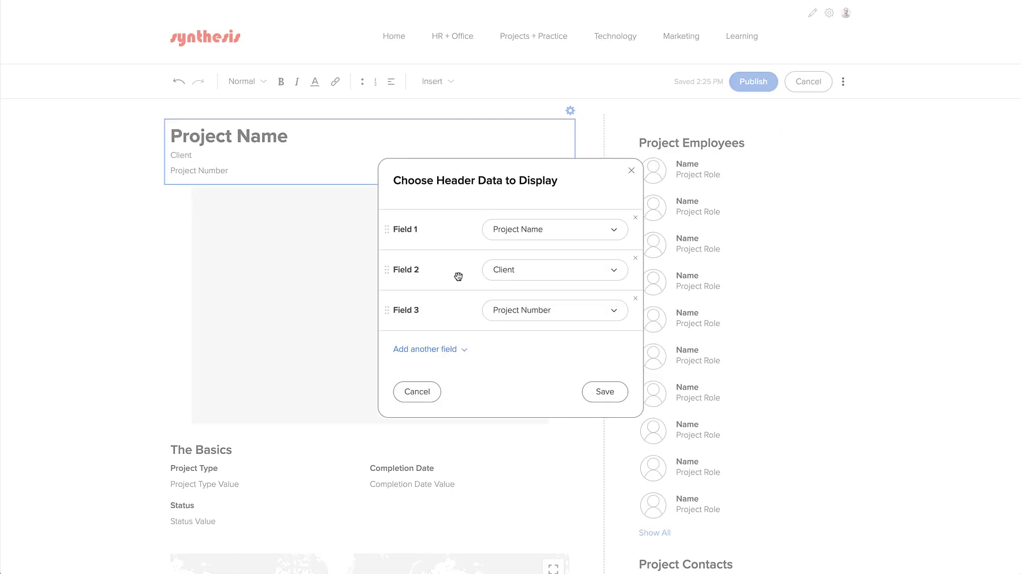
click(431, 350)
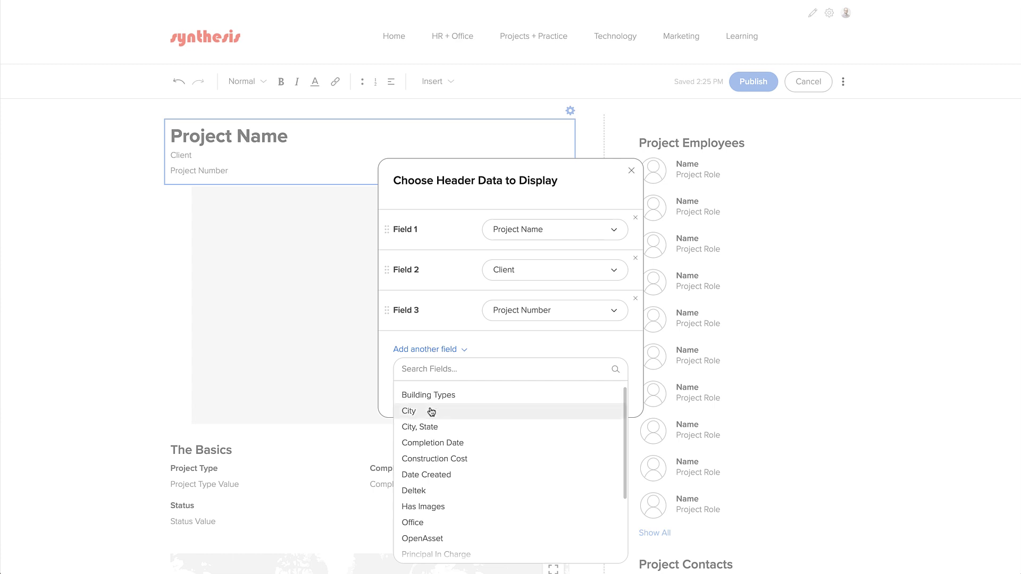
click(428, 426)
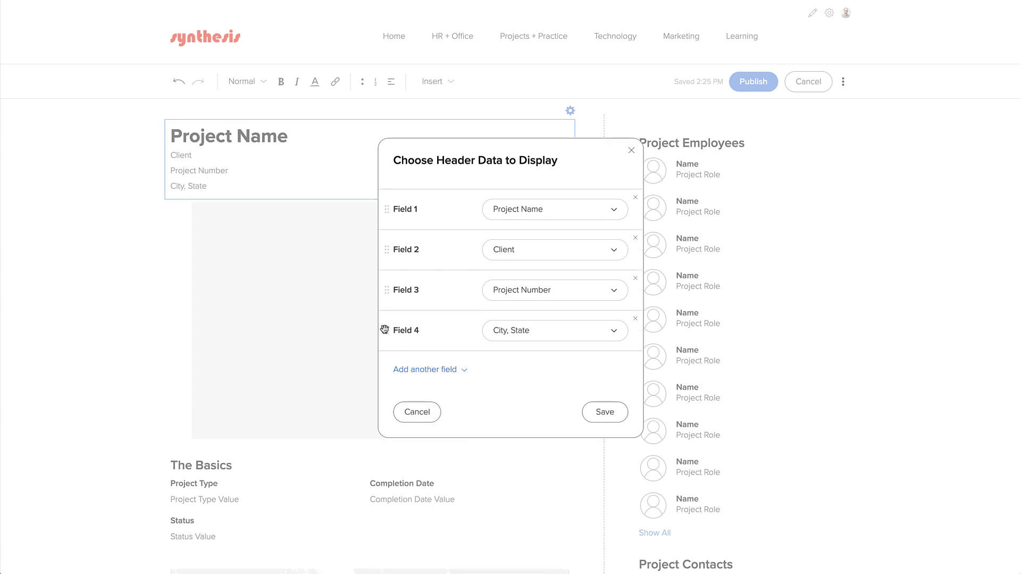
drag(385, 330, 388, 253)
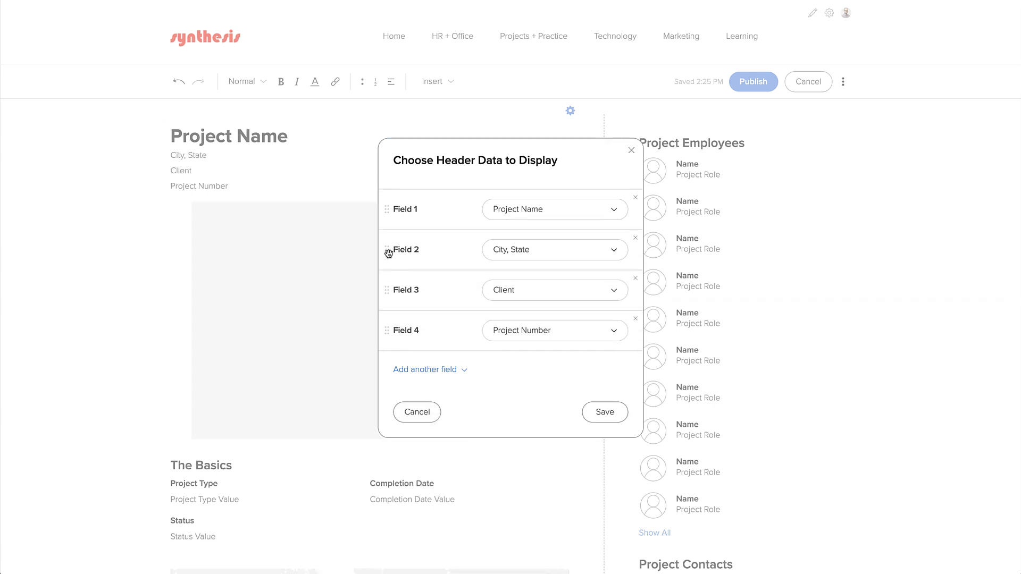
click(605, 413)
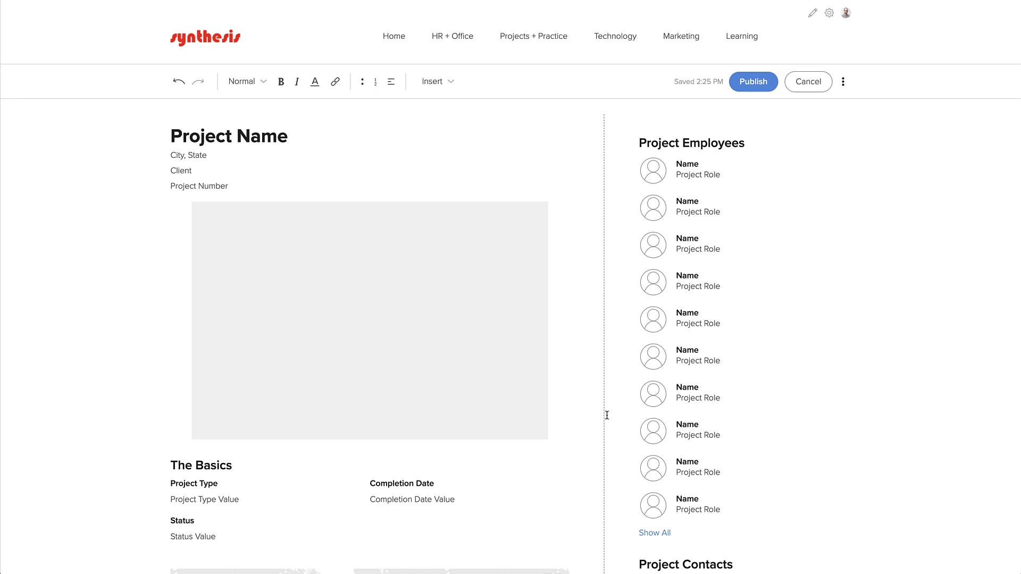
Step: Add the Office field to The Basics block as the second field, directly after Project Type, and save
scroll(533, 423, down, 1)
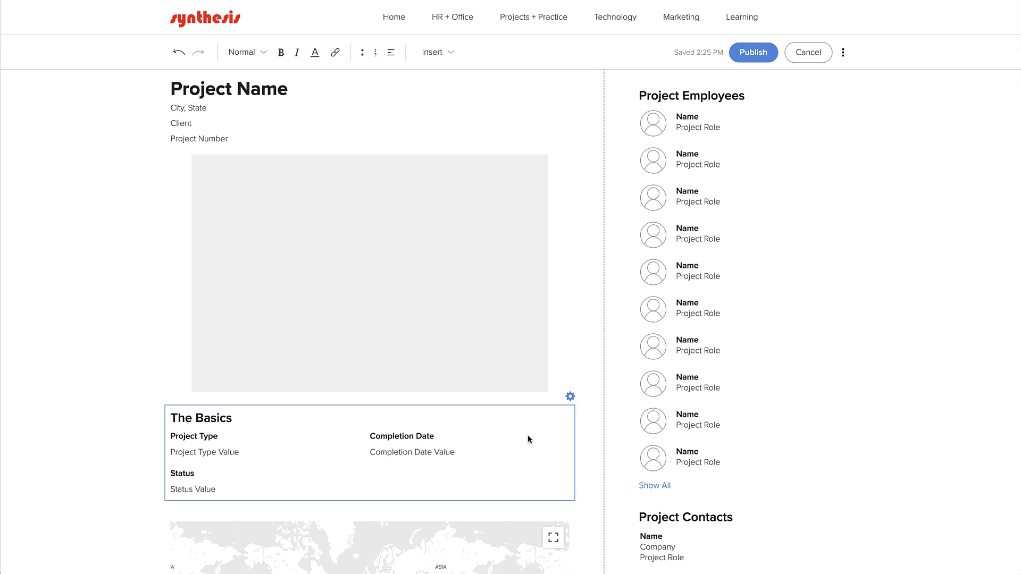
click(569, 398)
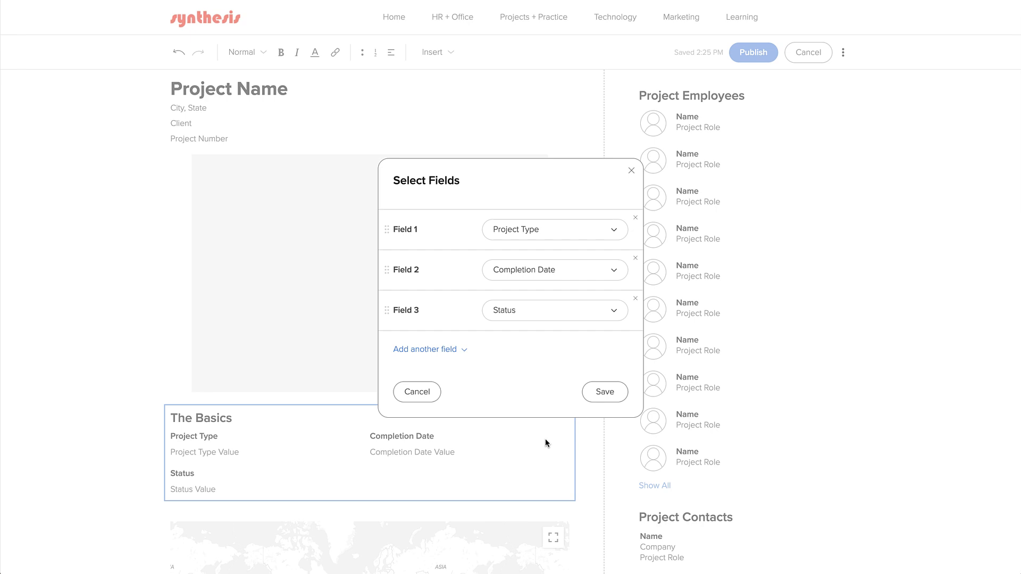
click(431, 351)
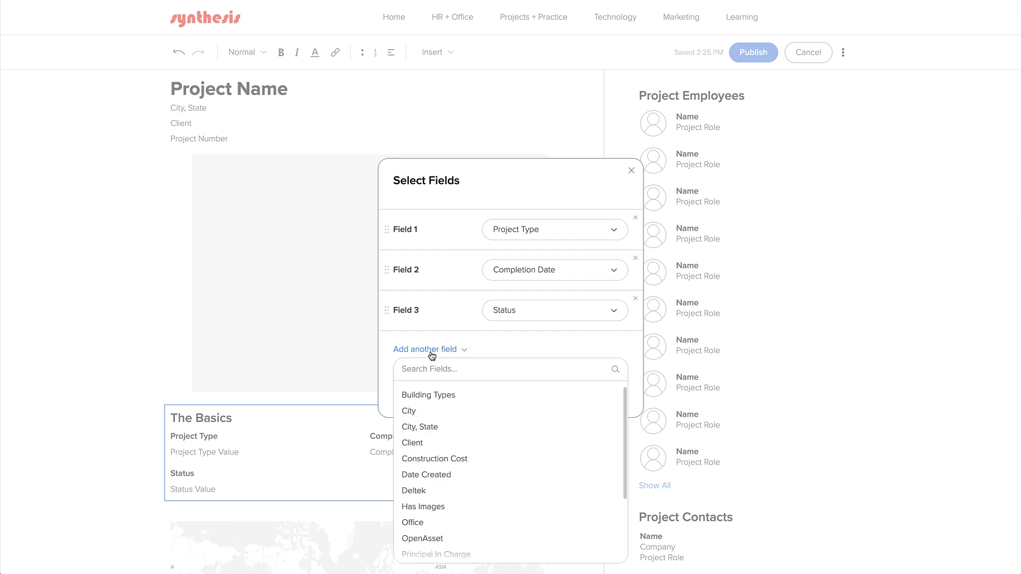
click(424, 522)
drag(417, 330, 423, 256)
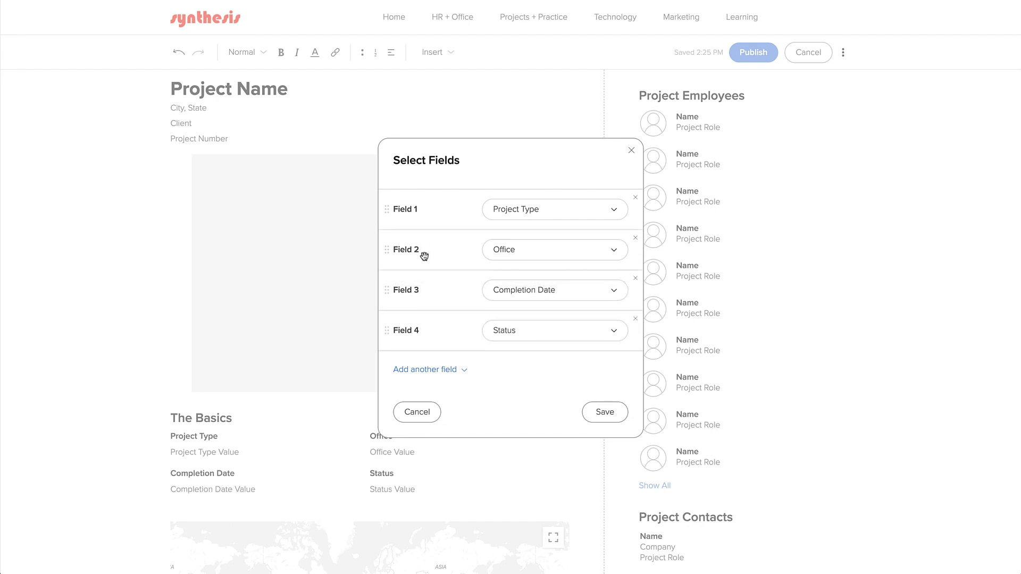
click(613, 417)
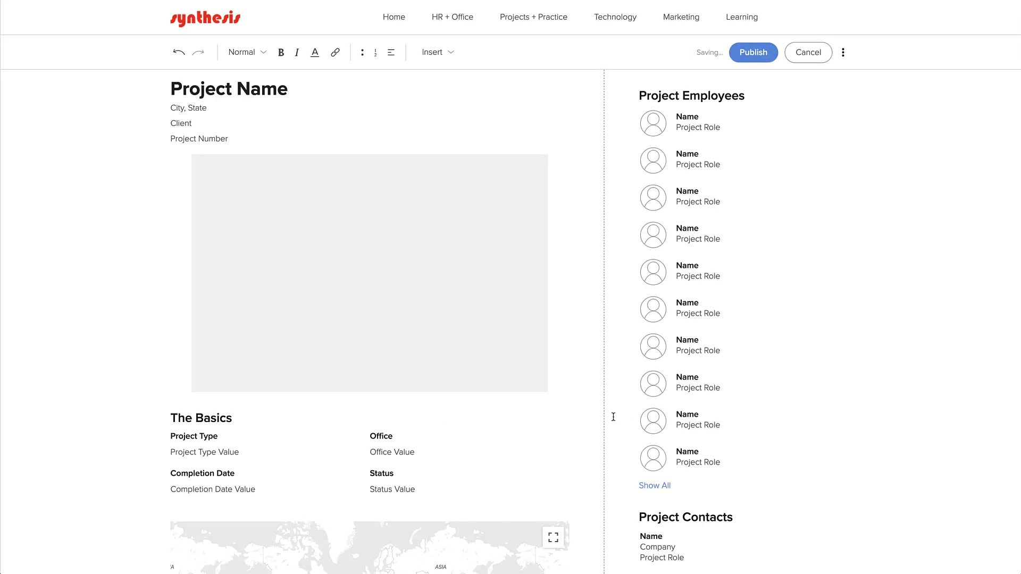
Step: Insert a Multi-Field Block between The Basics and the map, continuing to its field selection
scroll(556, 428, down, 2)
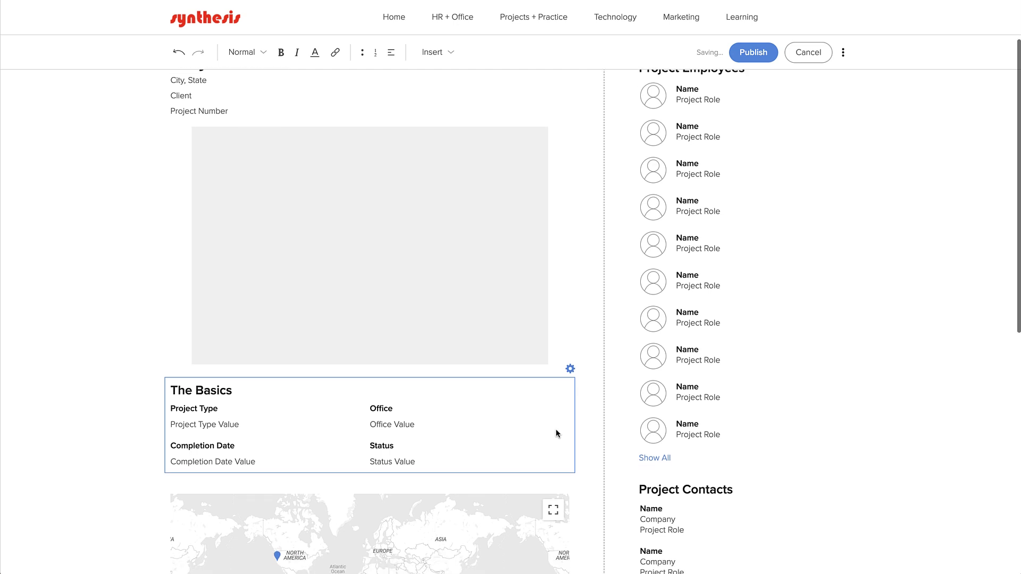
scroll(557, 434, down, 1)
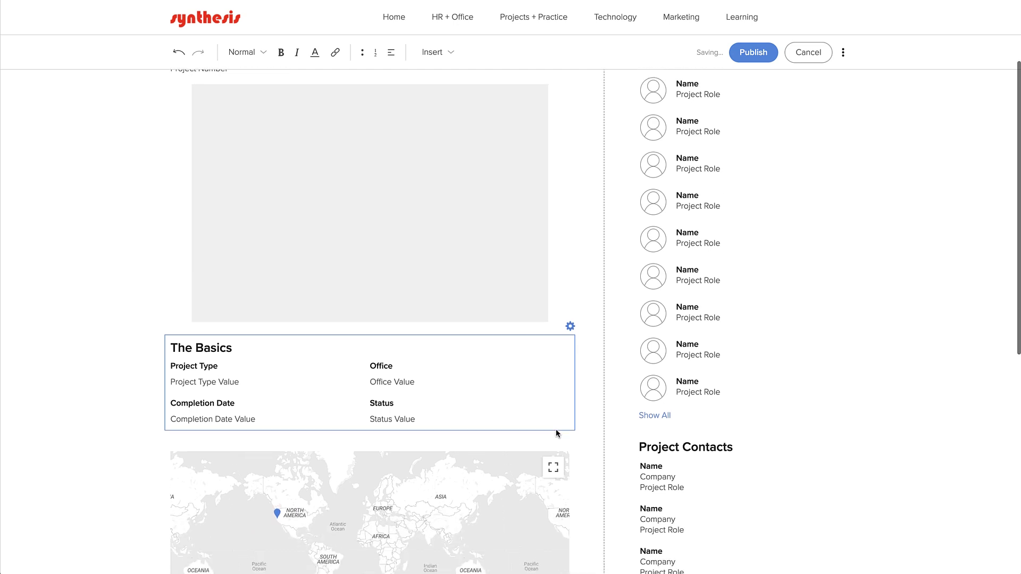
click(384, 439)
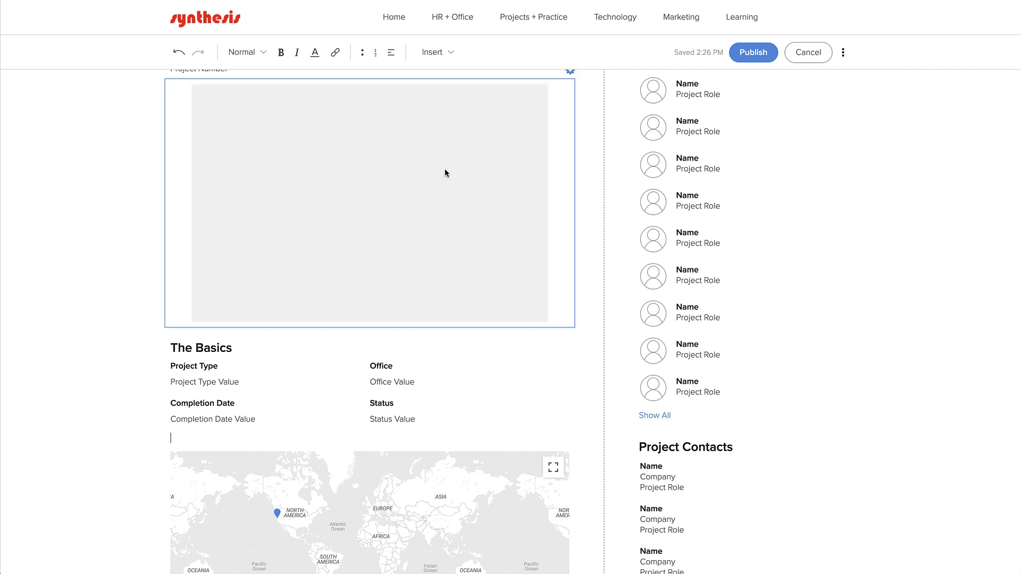
click(438, 55)
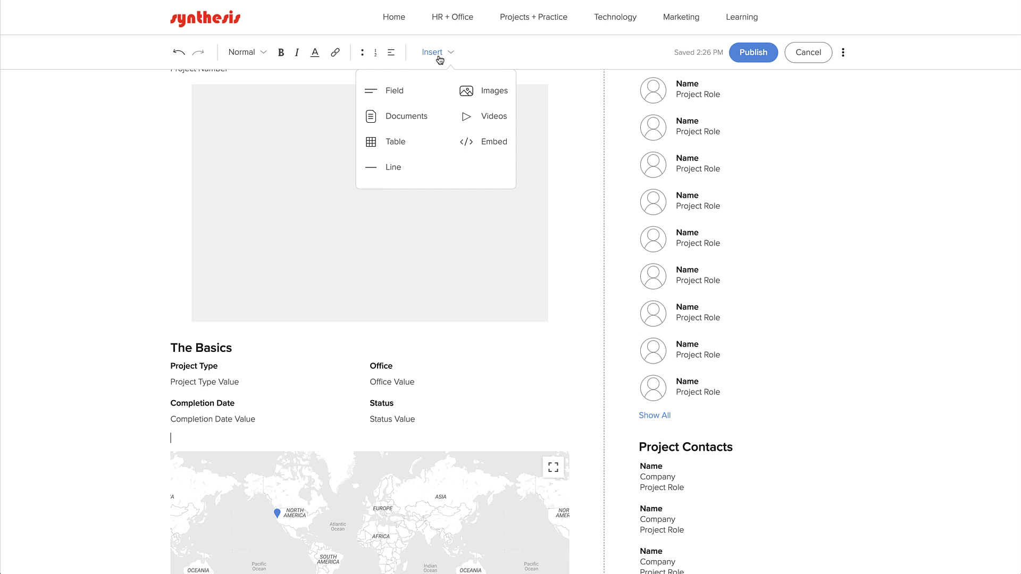
click(396, 91)
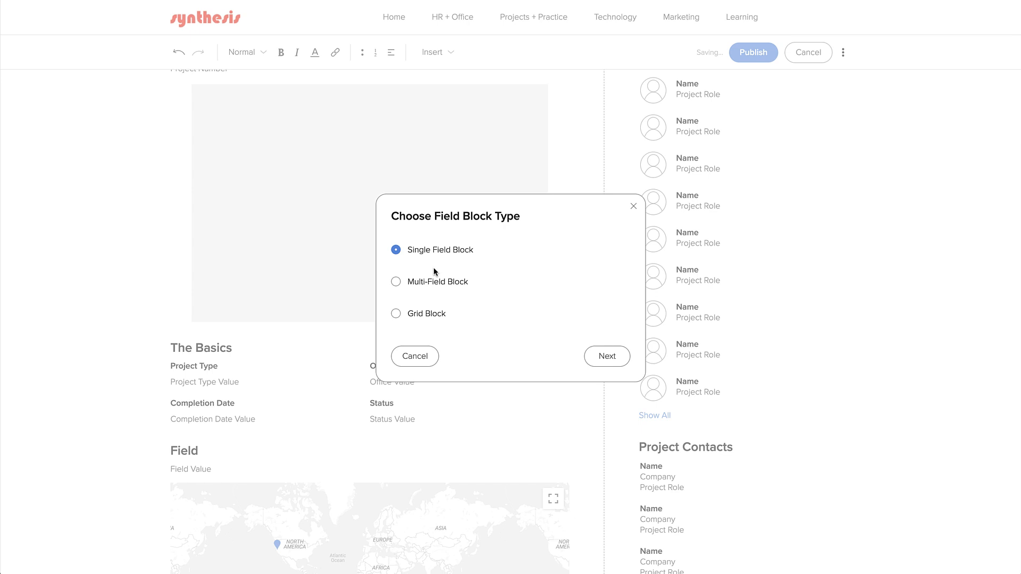
click(435, 283)
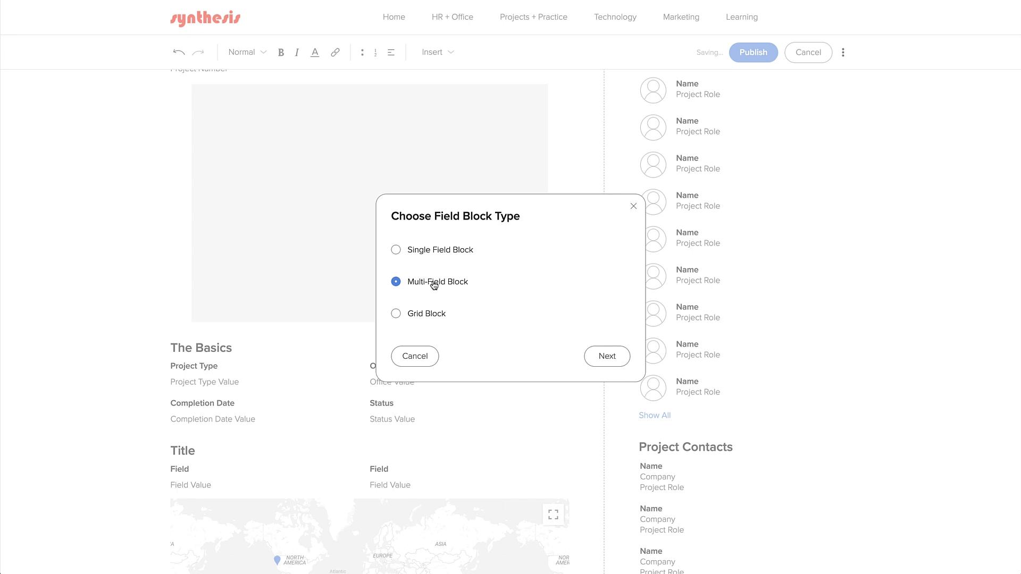
click(618, 369)
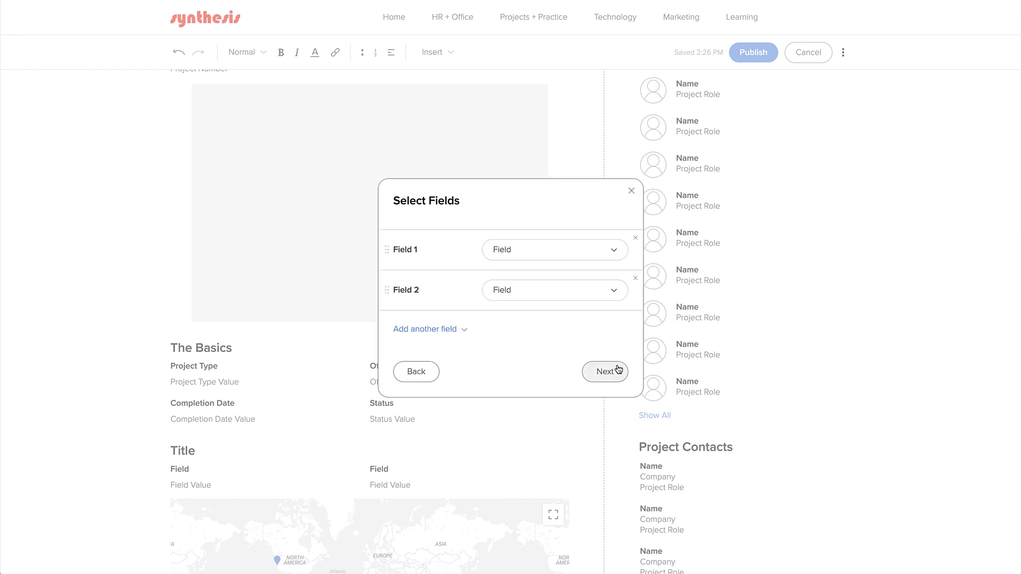
Step: Set the new block's fields to Construction Cost and Square Footage, and title the block "Cost + Size"
click(534, 251)
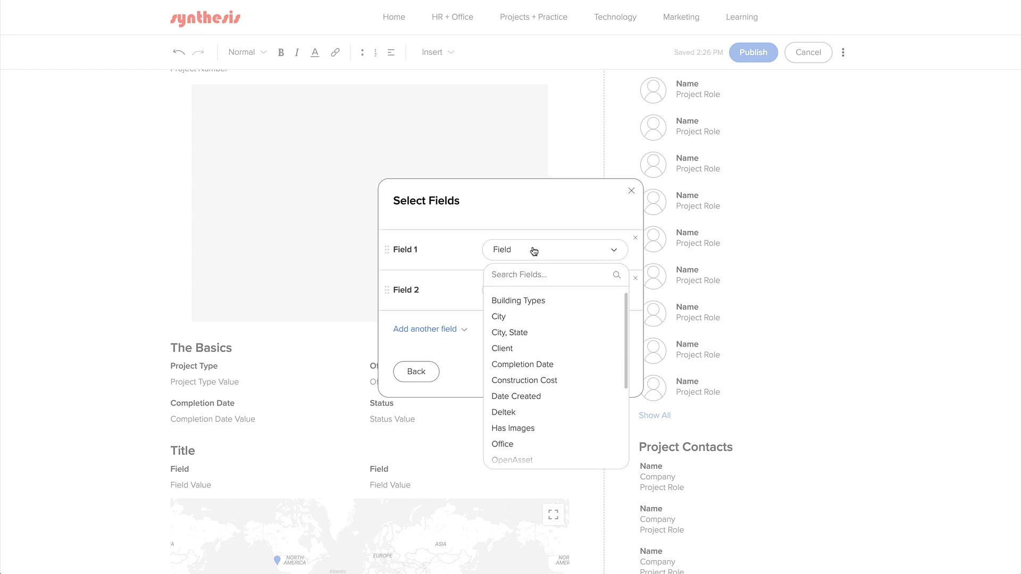
click(538, 381)
click(507, 290)
scroll(521, 402, down, 5)
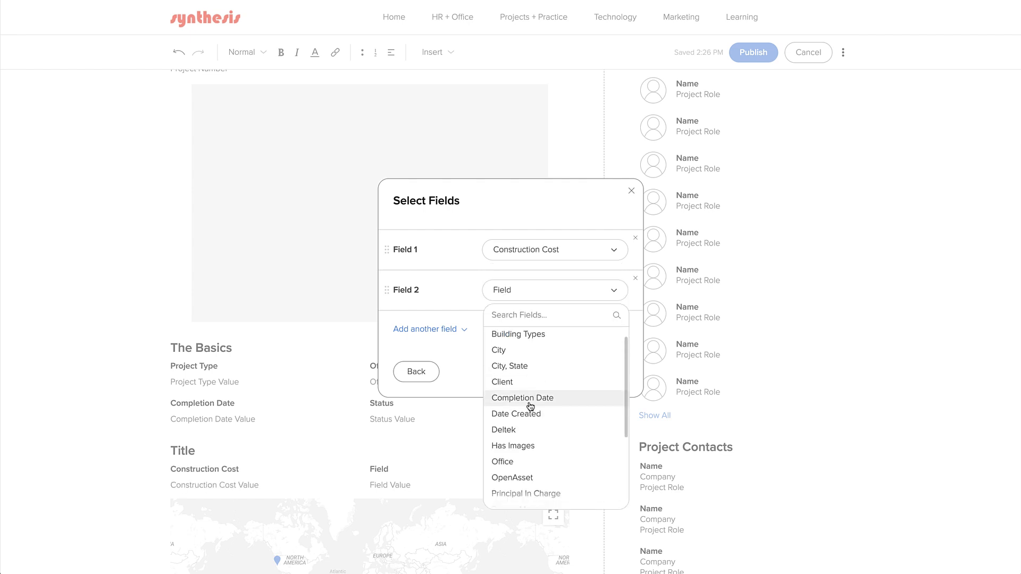
click(528, 448)
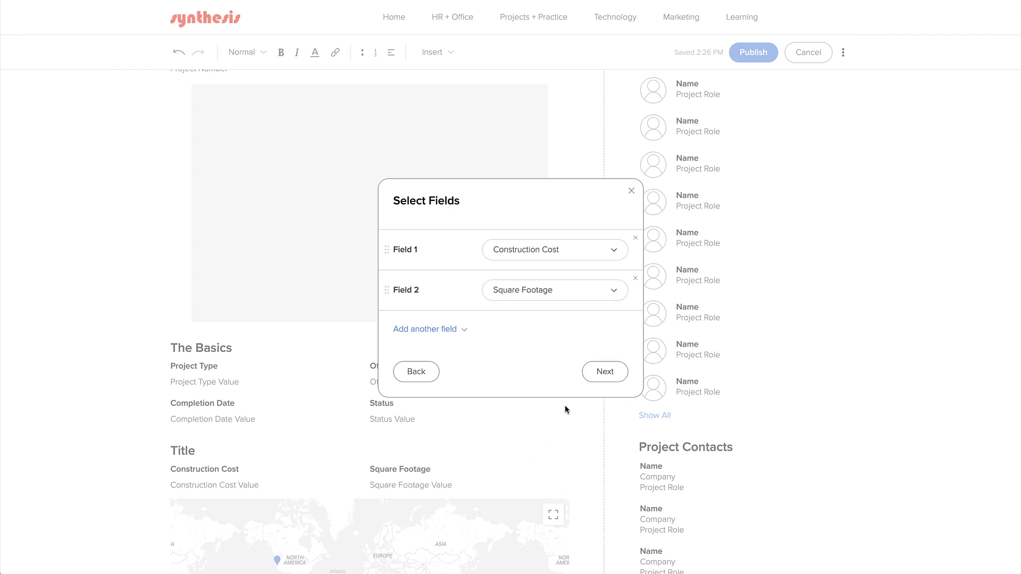
click(604, 373)
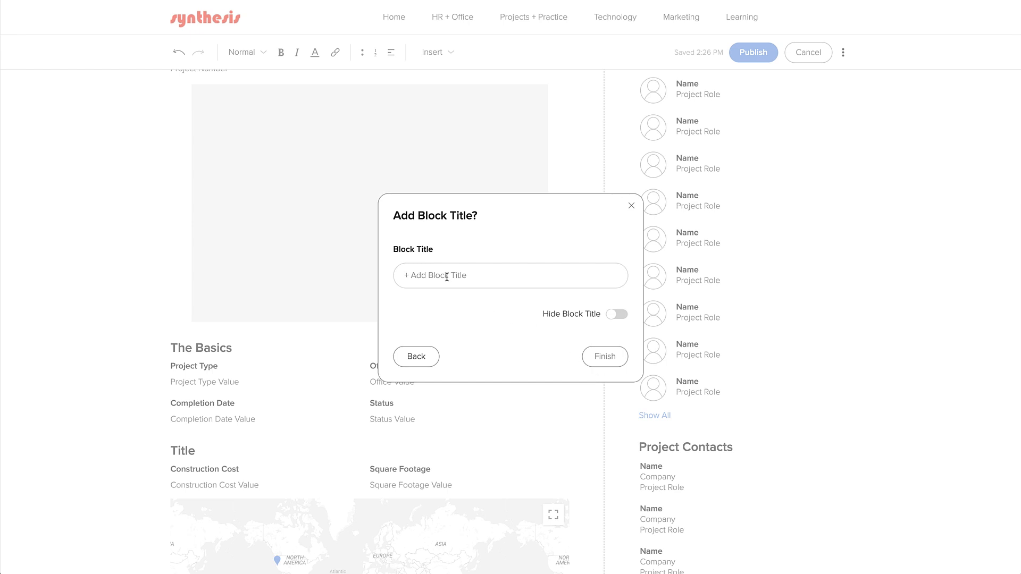
text(Cost + Size)
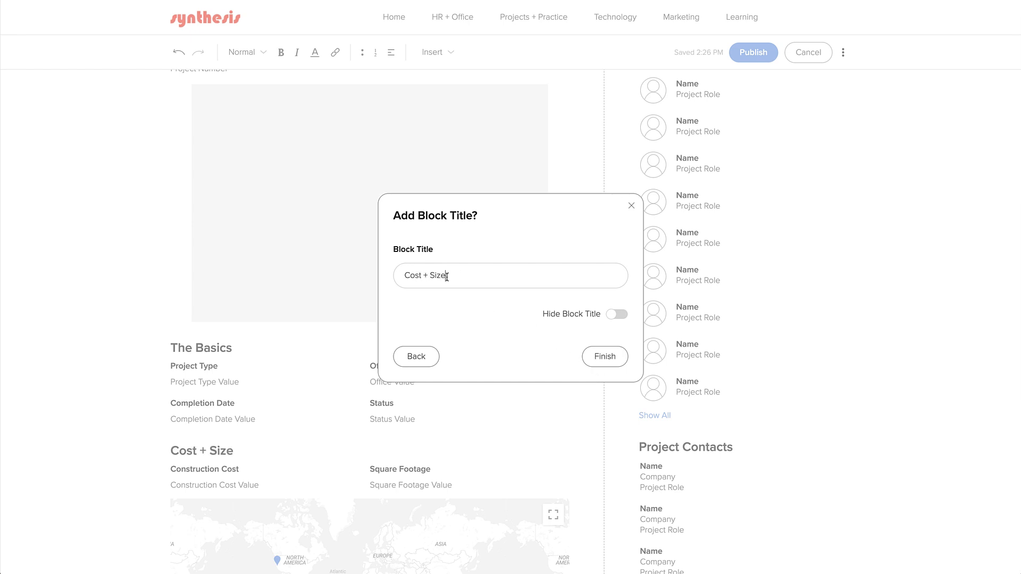
click(617, 359)
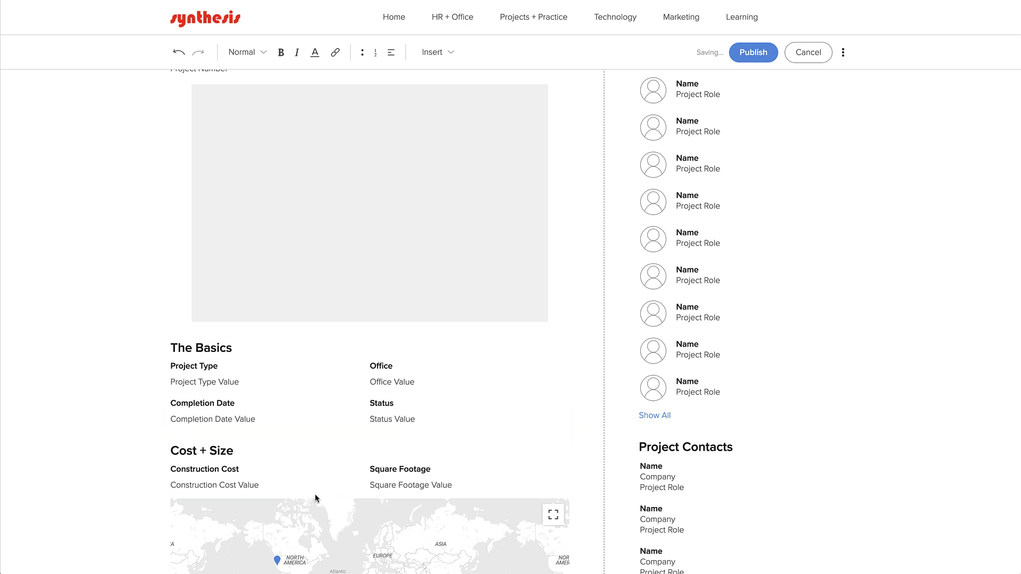
Step: Insert a Grid Block between Cost + Size and the map, showing the Project Awards grid in the Table Layout
scroll(314, 493, down, 4)
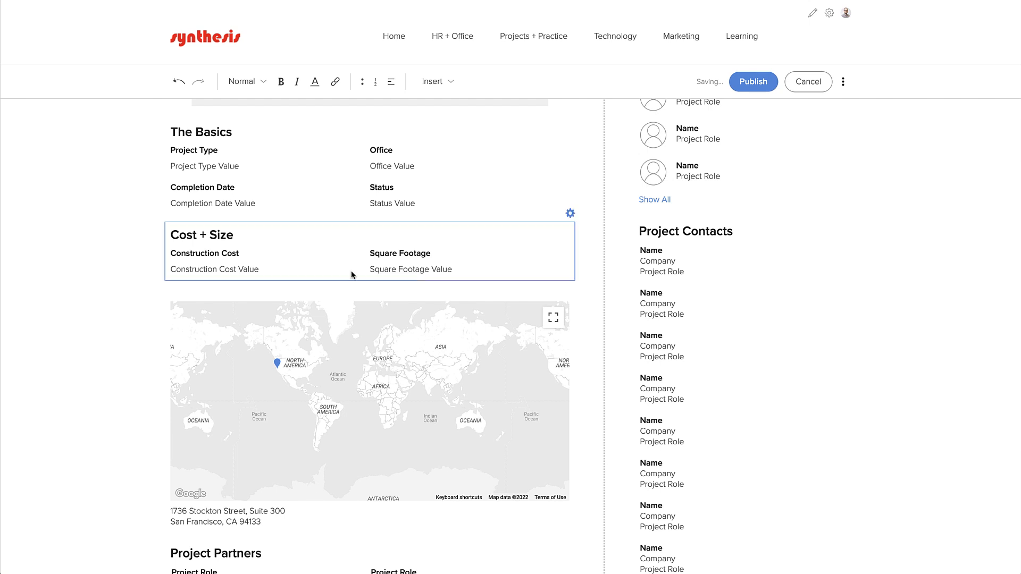
click(425, 82)
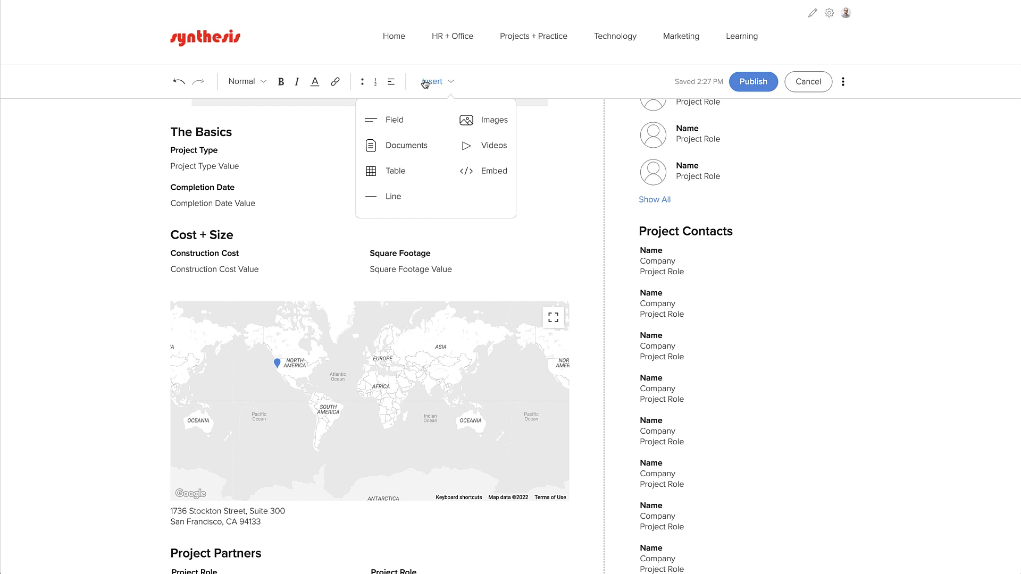
click(398, 119)
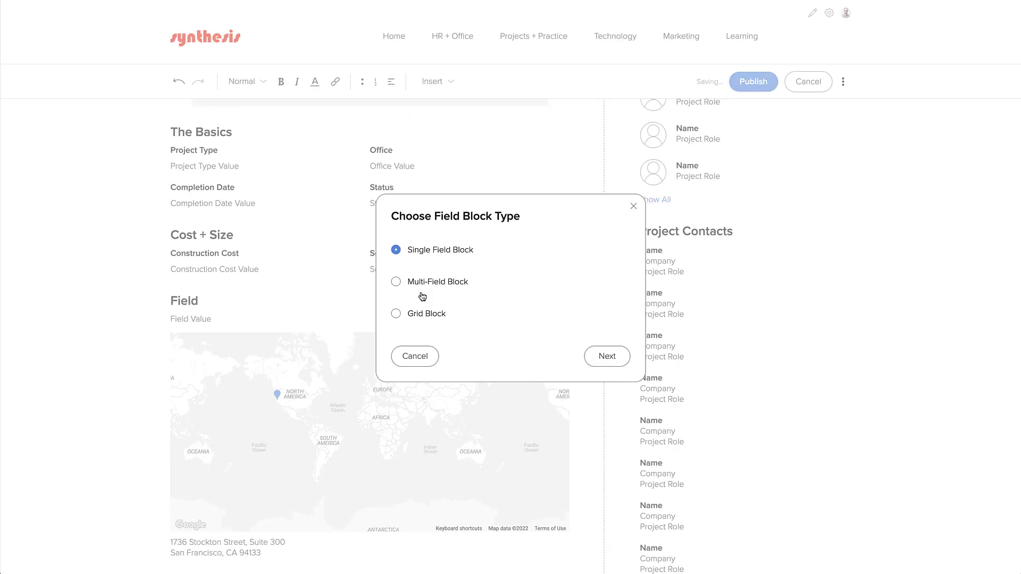
click(423, 315)
click(605, 355)
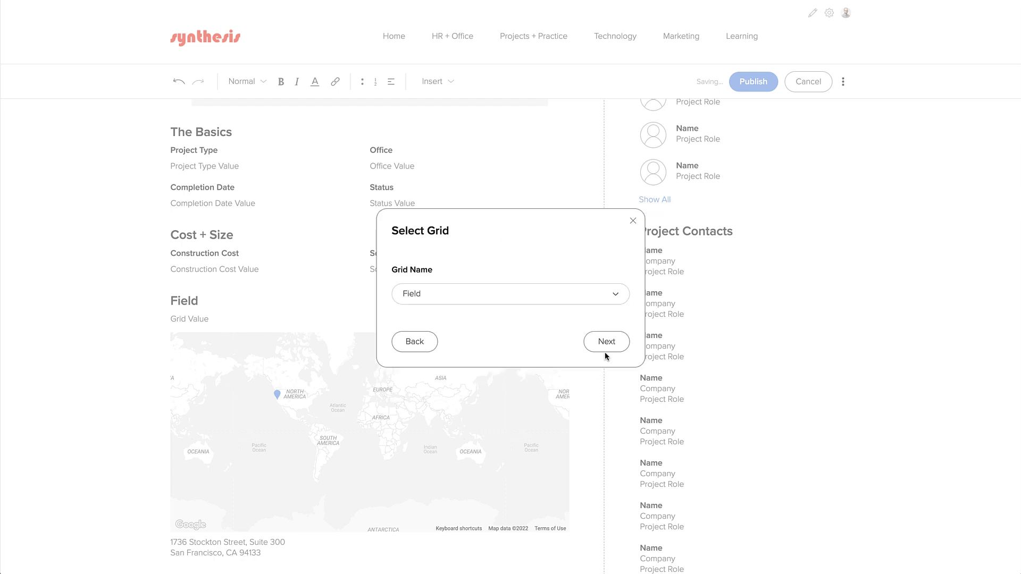
click(549, 298)
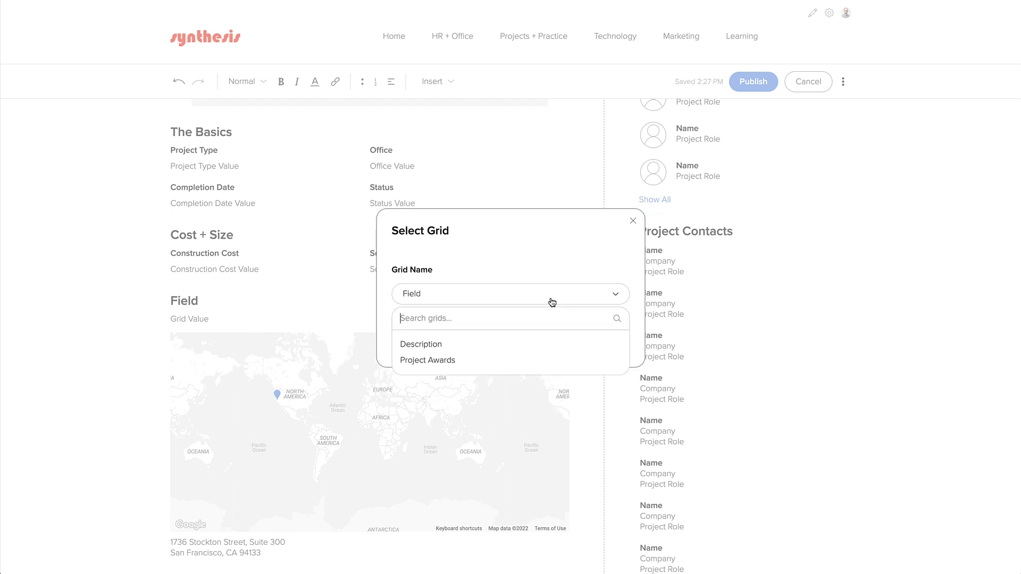
click(541, 360)
click(605, 343)
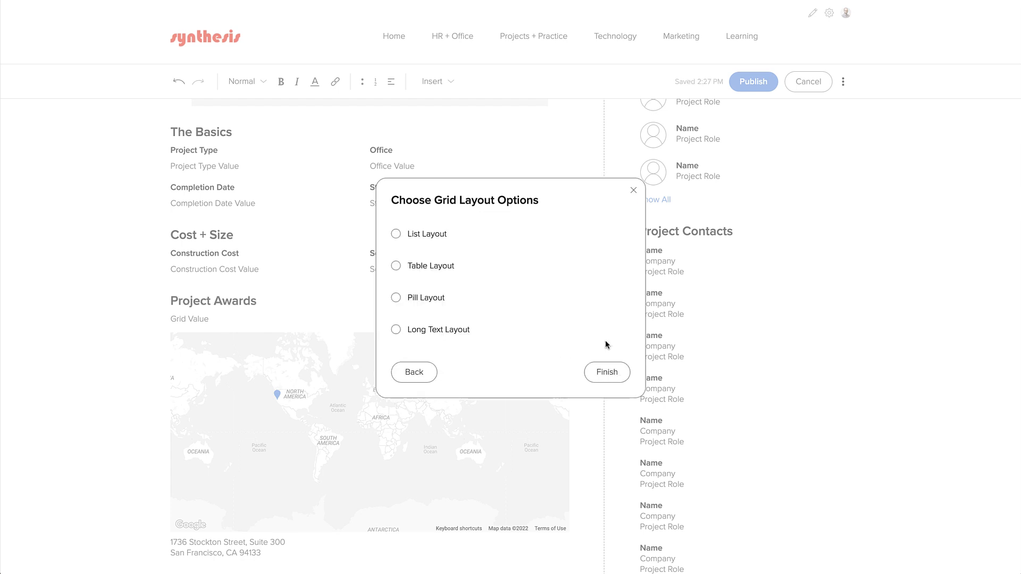
click(445, 272)
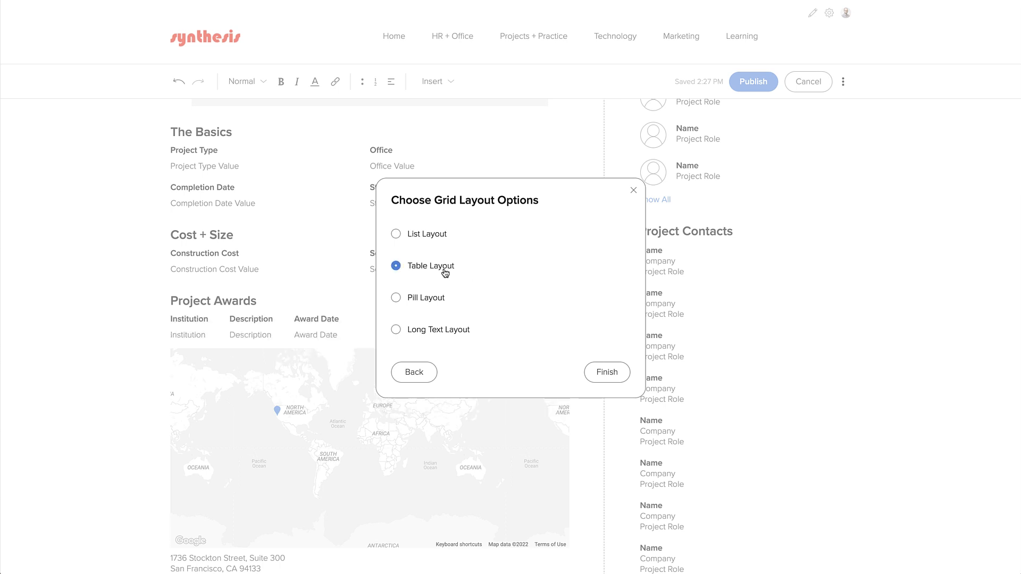
click(597, 368)
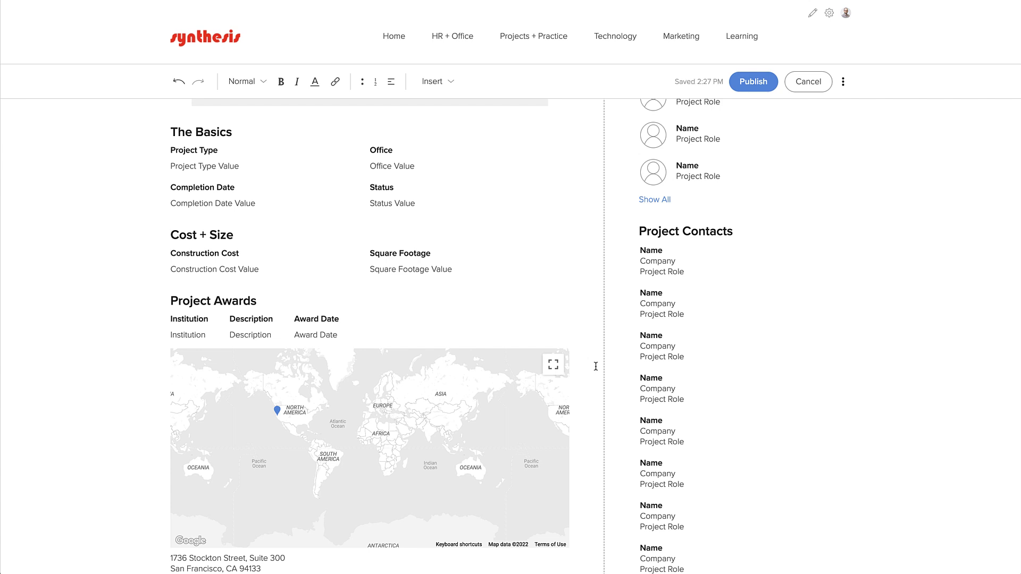
Step: In the Project Employees list settings, sort the team by Project Role and open the custom order of roles for editing
scroll(595, 366, up, 6)
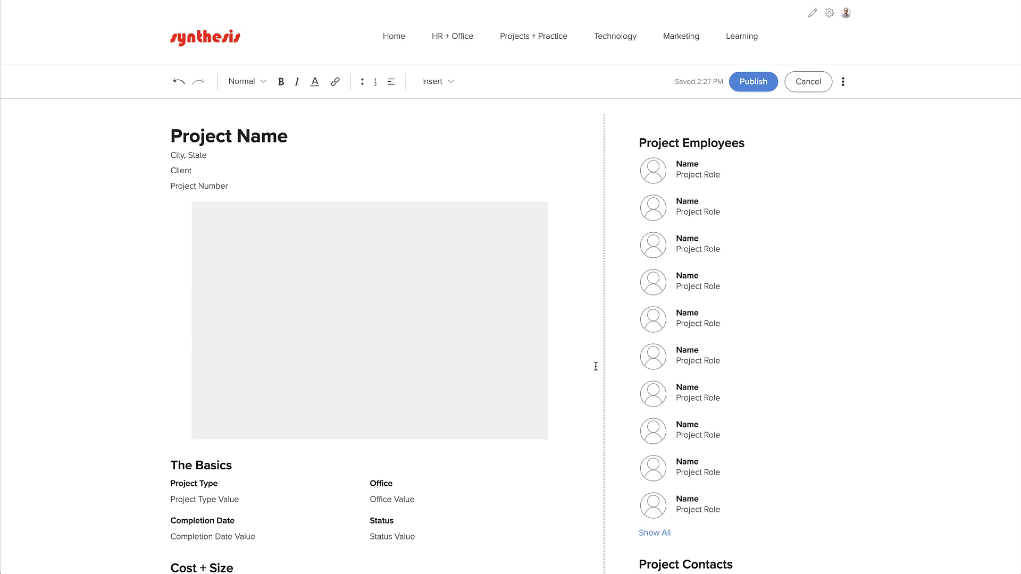
click(852, 123)
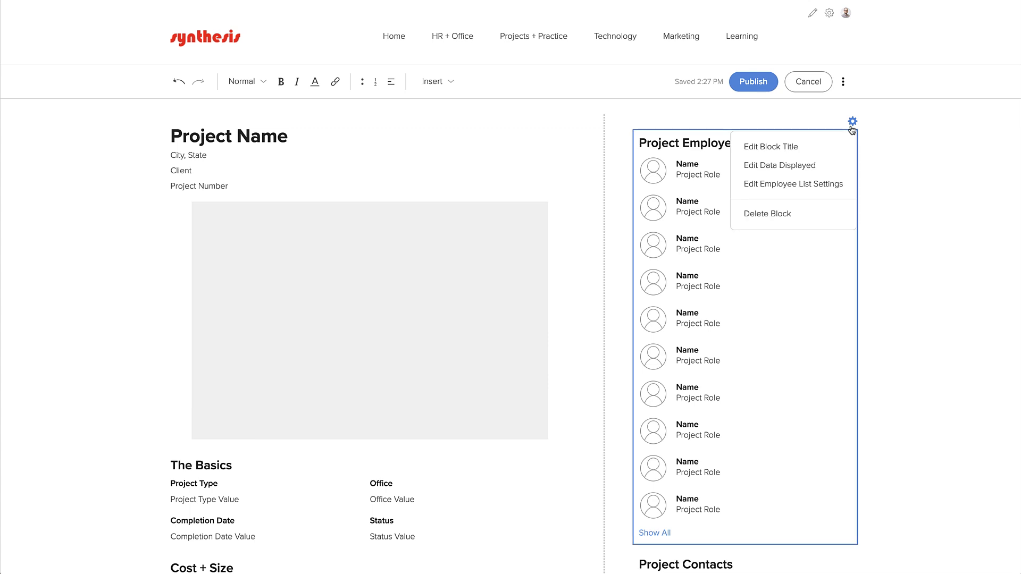
click(828, 185)
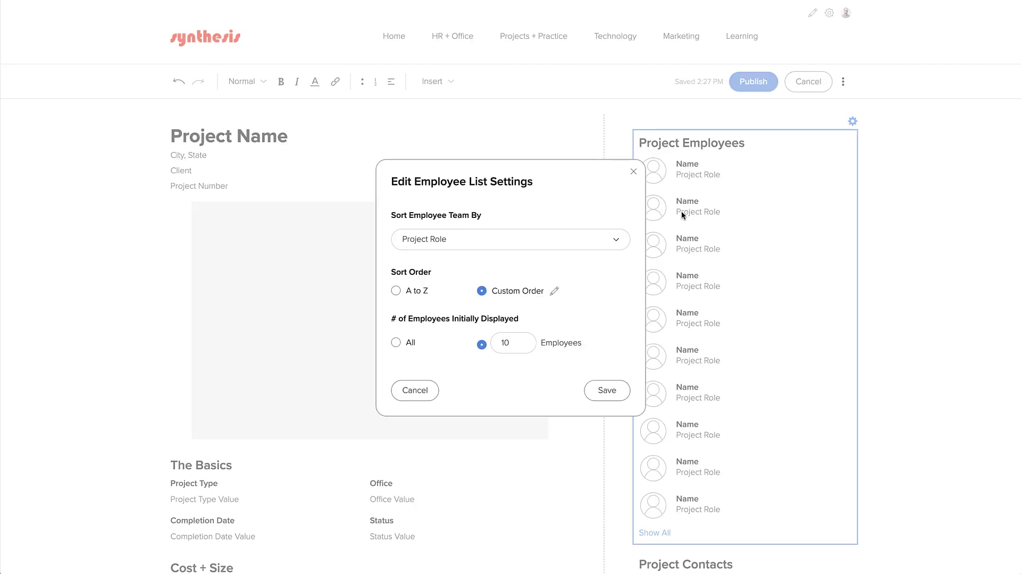
click(567, 244)
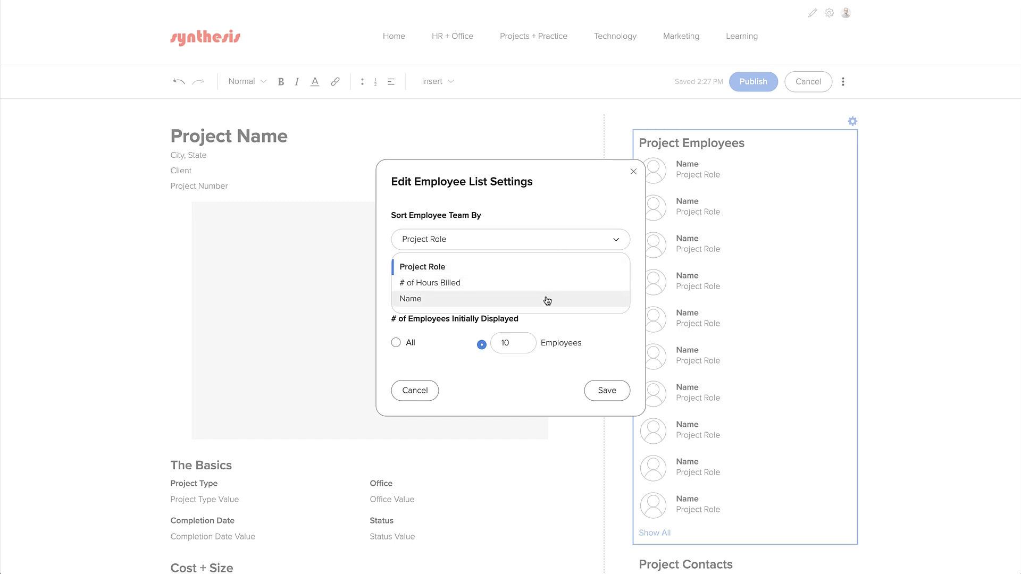
click(551, 267)
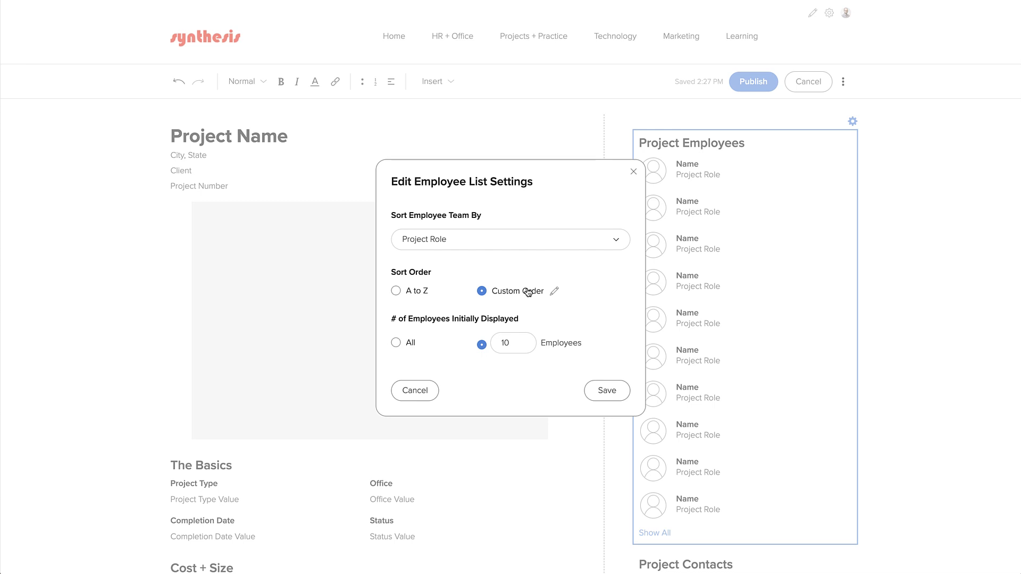
click(554, 291)
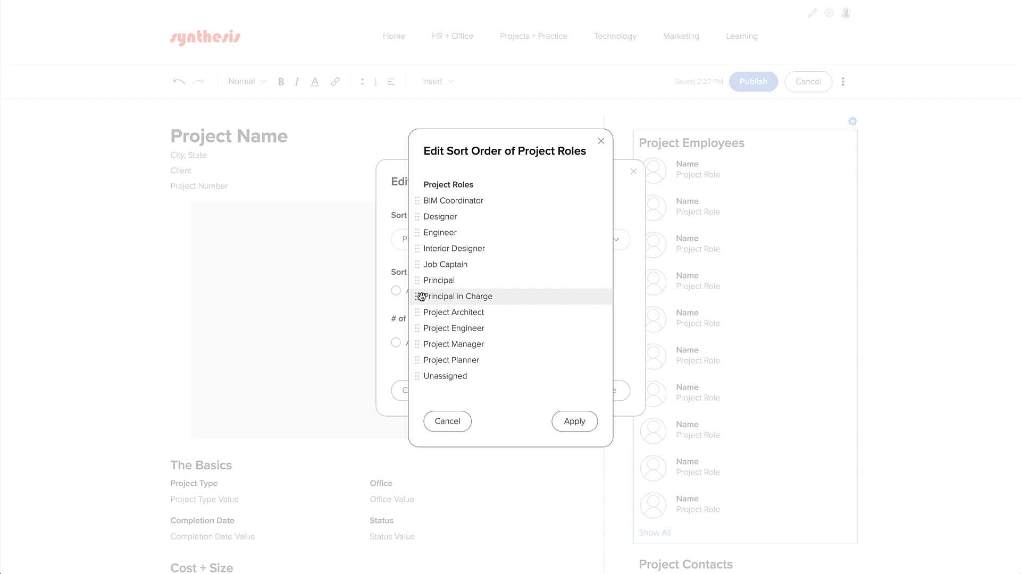
Step: Order roles Principal in Charge, Principal, Project Architect, Project Engineer, Project Planner, Project Manager first, place Interior Designer before Engineer, and save the employee list settings
drag(418, 296, 448, 206)
drag(425, 296, 447, 217)
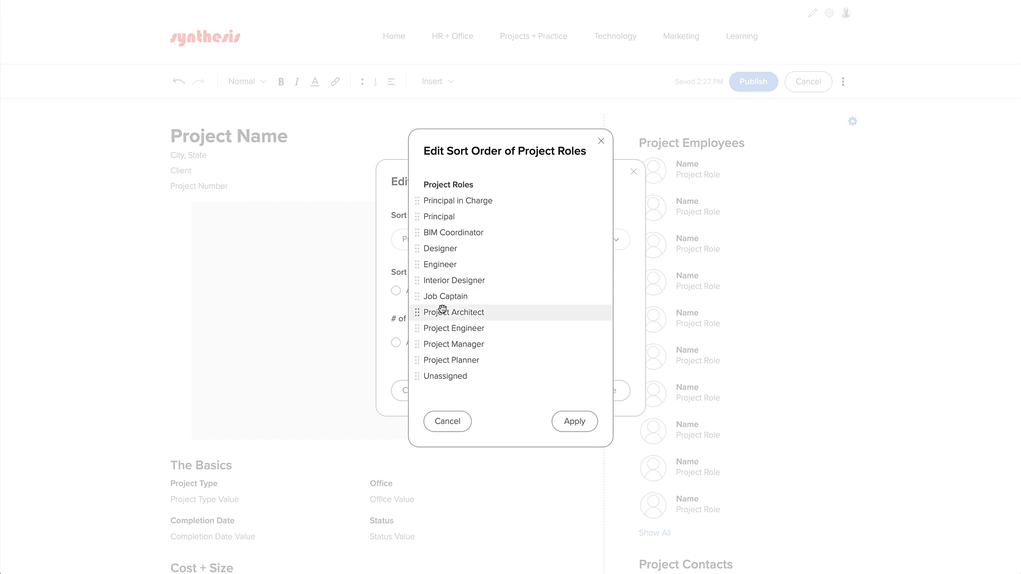
drag(440, 311, 451, 233)
drag(448, 328, 464, 249)
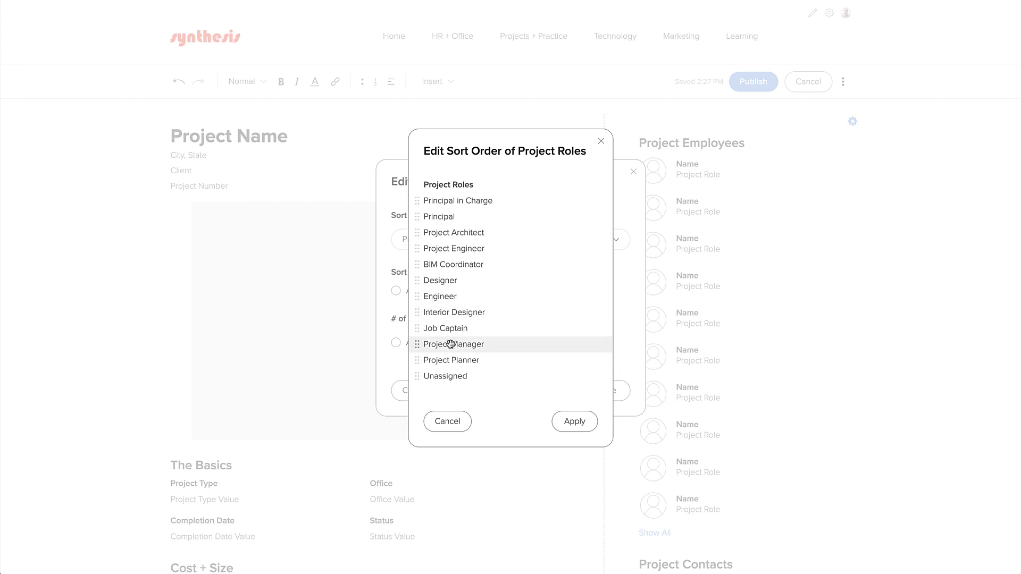
drag(451, 360, 467, 271)
drag(456, 360, 477, 279)
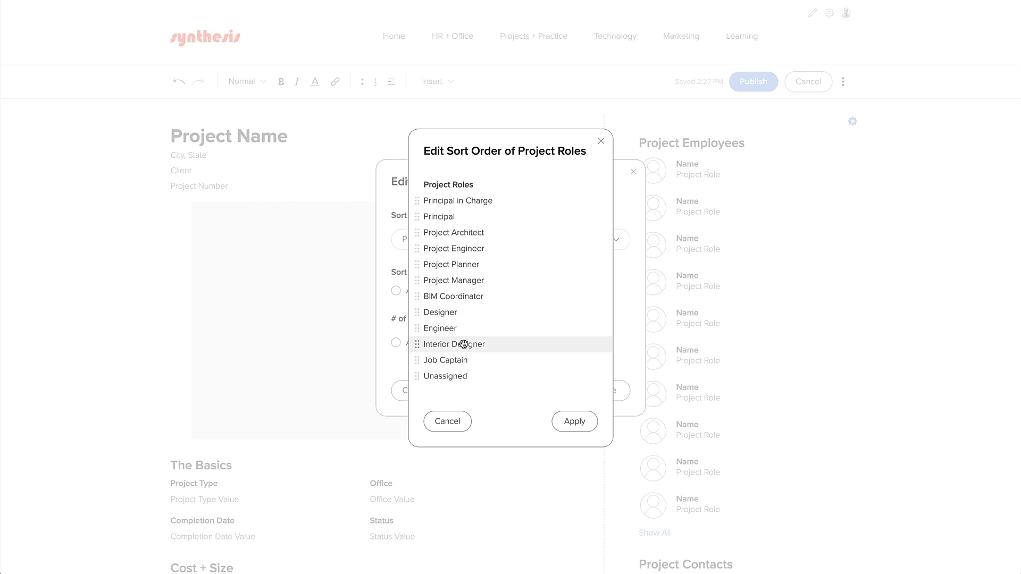
drag(465, 344, 468, 328)
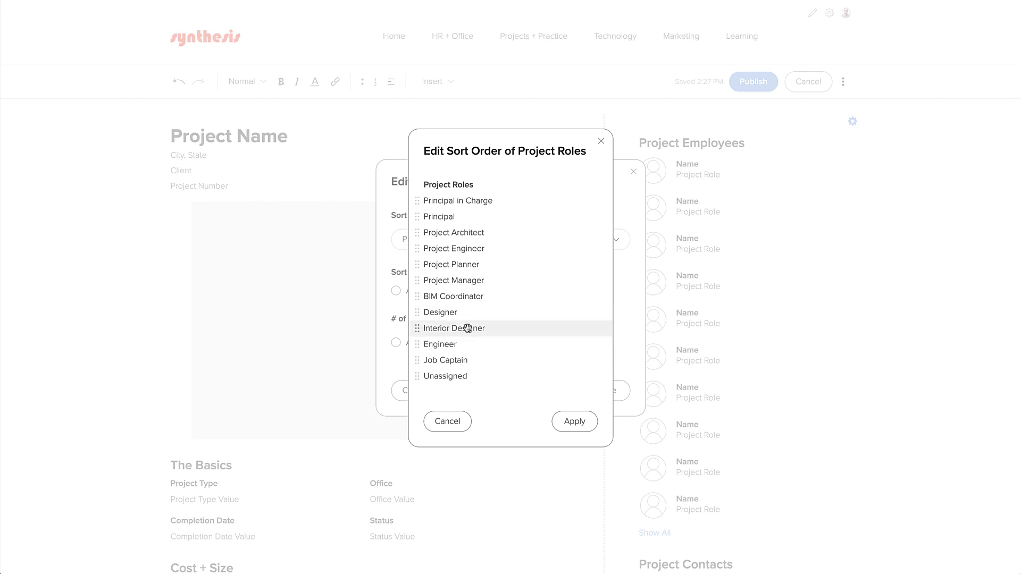
click(571, 423)
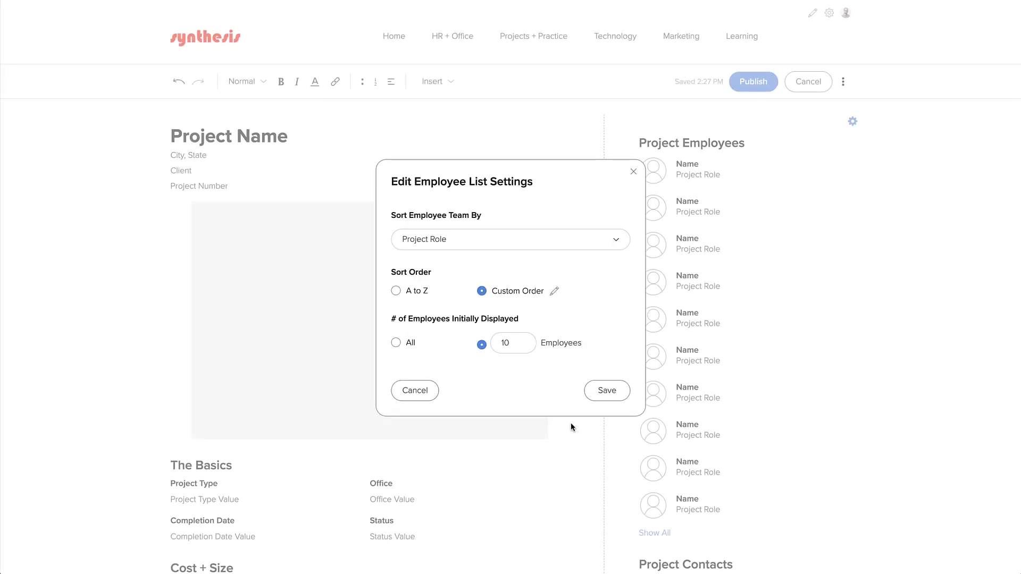
click(602, 394)
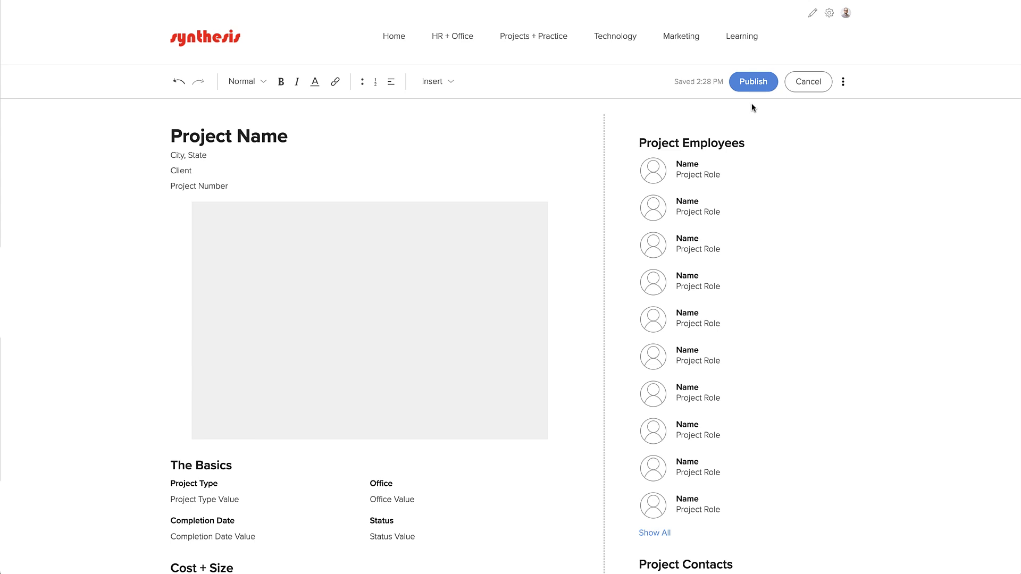
Step: Publish the profile layout and check the Office field, Cost + Size block and Project Awards grid on the Canal Street Studios profile
click(752, 87)
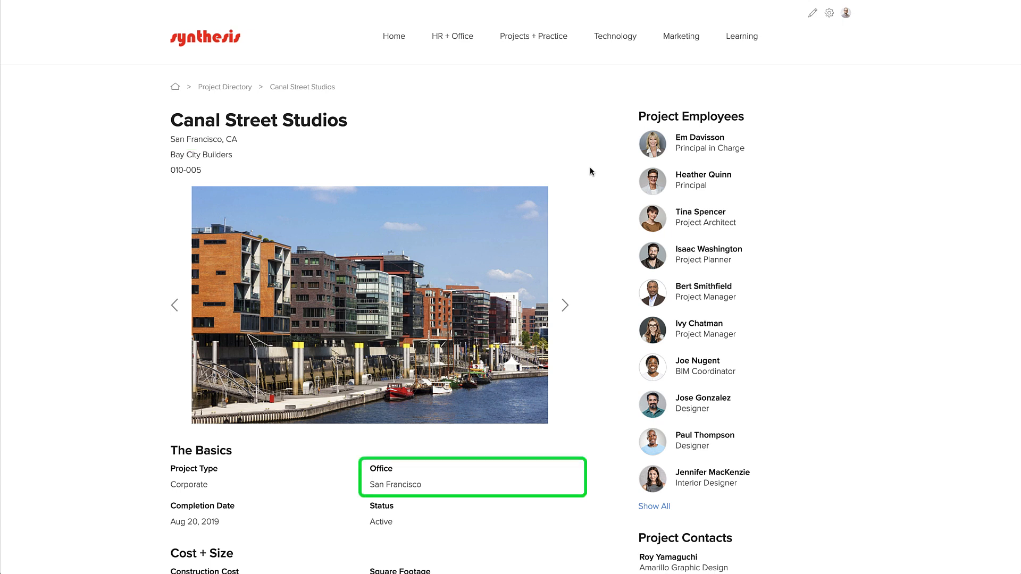
scroll(589, 172, down, 2)
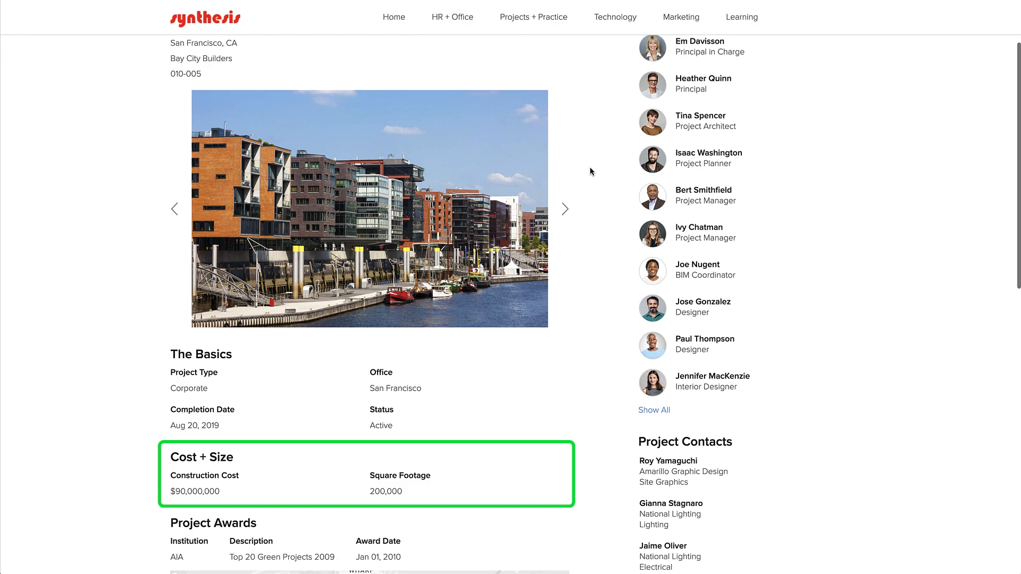
scroll(590, 172, down, 3)
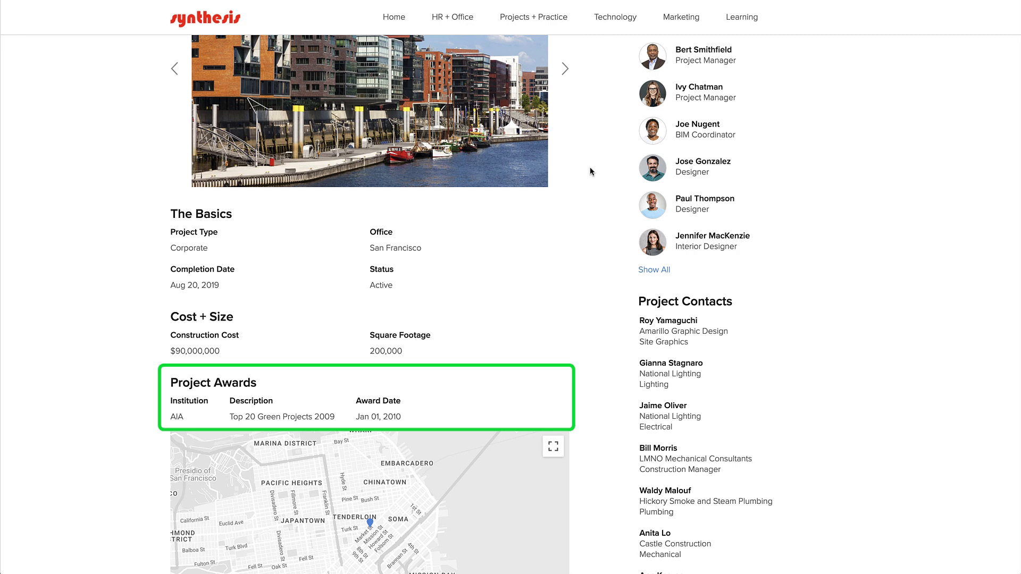
scroll(590, 171, up, 5)
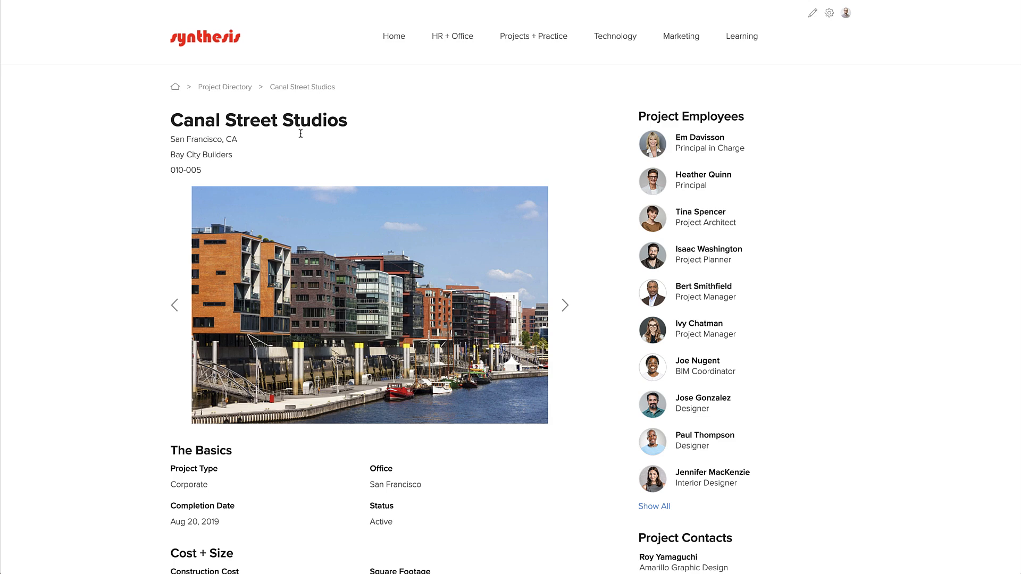
Step: Return to the Project Directory, open Manage Fields and look through the enabled and disabled fields
click(227, 88)
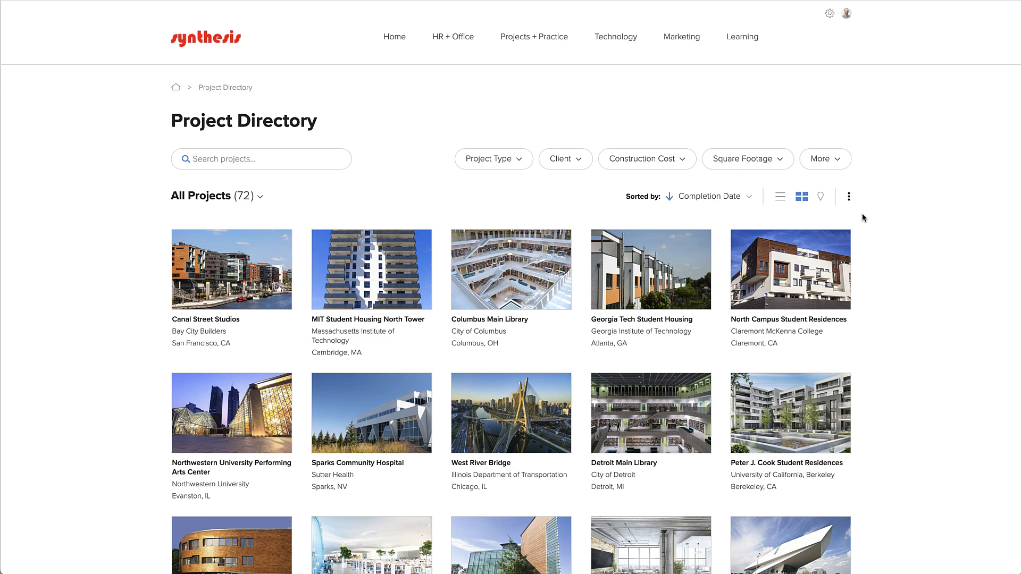
click(850, 200)
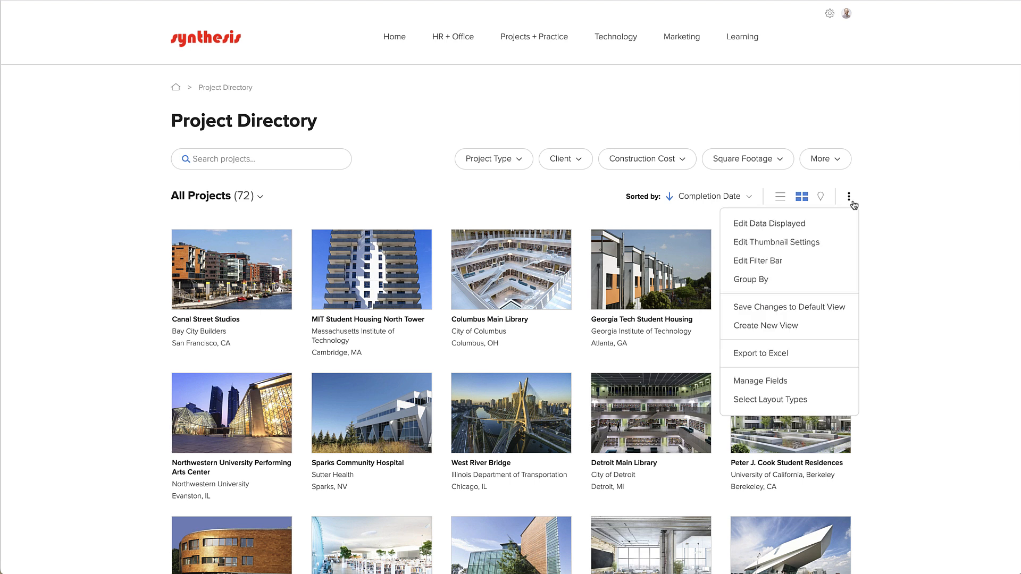
click(768, 373)
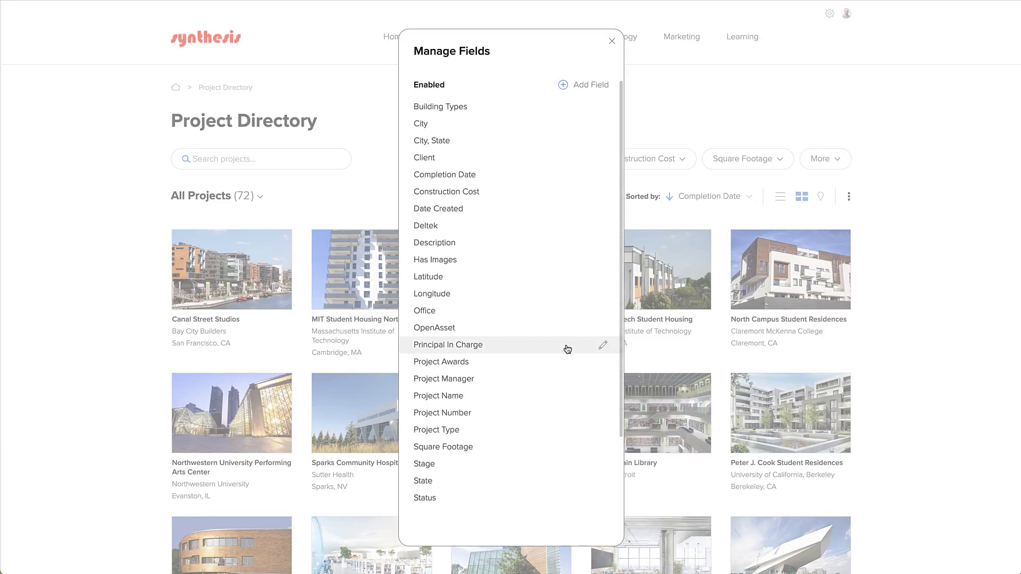
scroll(567, 349, down, 3)
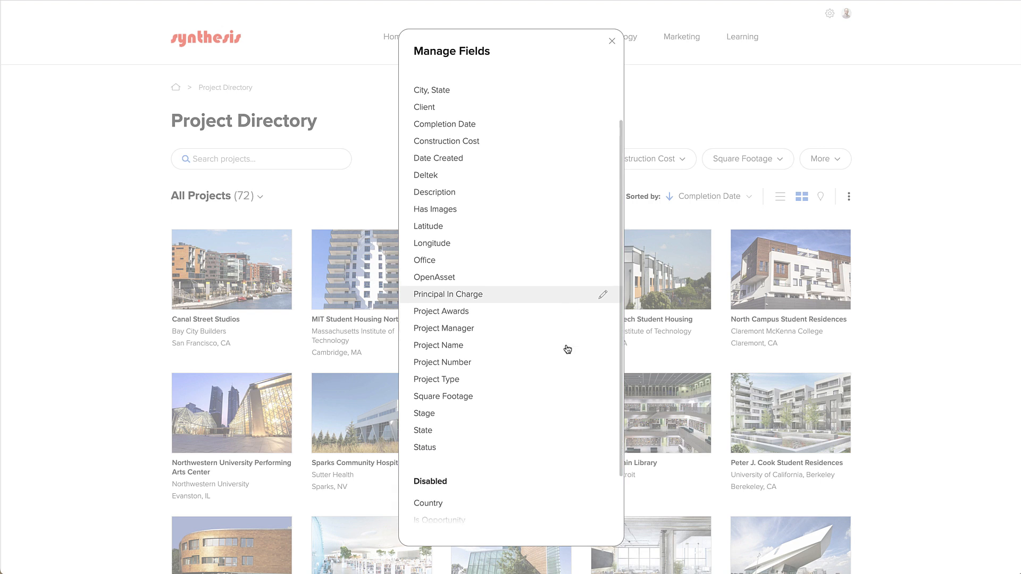
scroll(567, 349, up, 3)
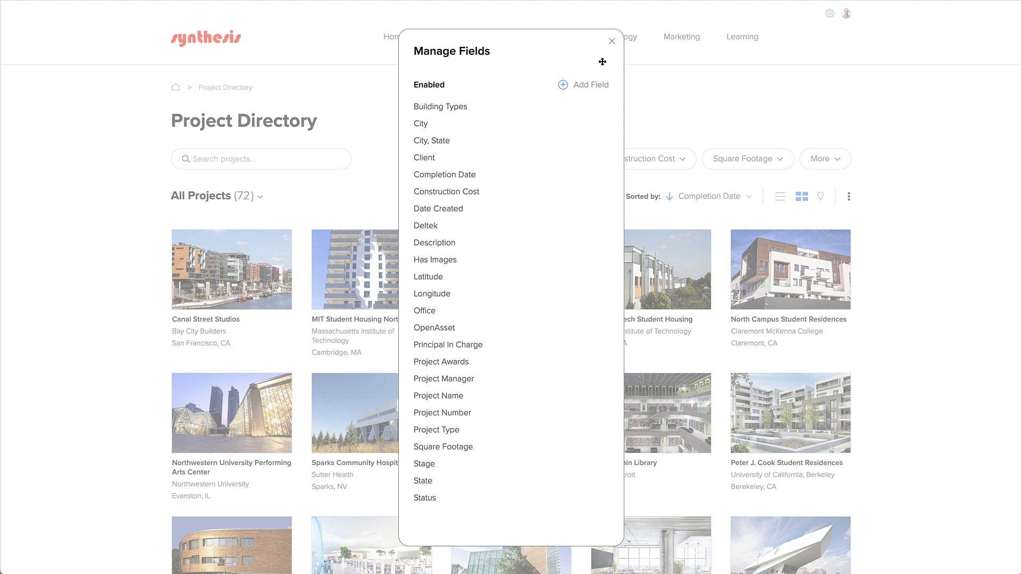
Step: Start a new mapped field with Deltek as the source system and Projects > Featured as the mapped field, continuing to its display settings
click(587, 87)
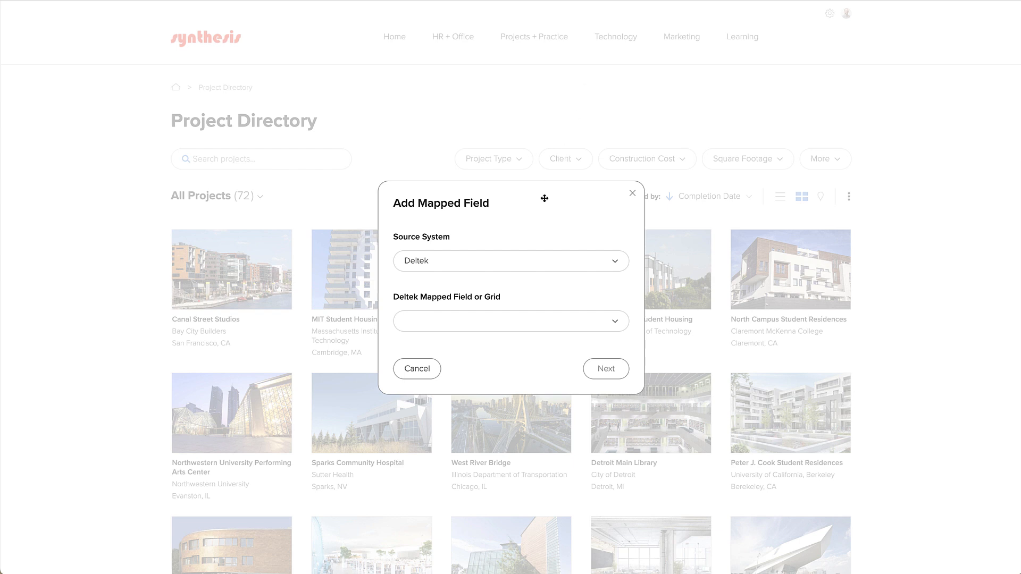
click(519, 263)
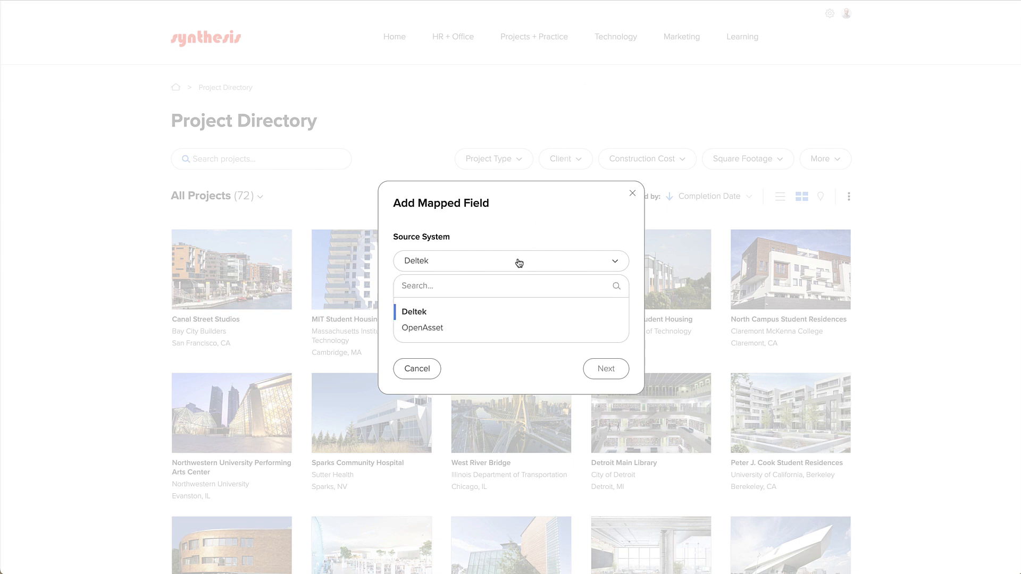
click(496, 318)
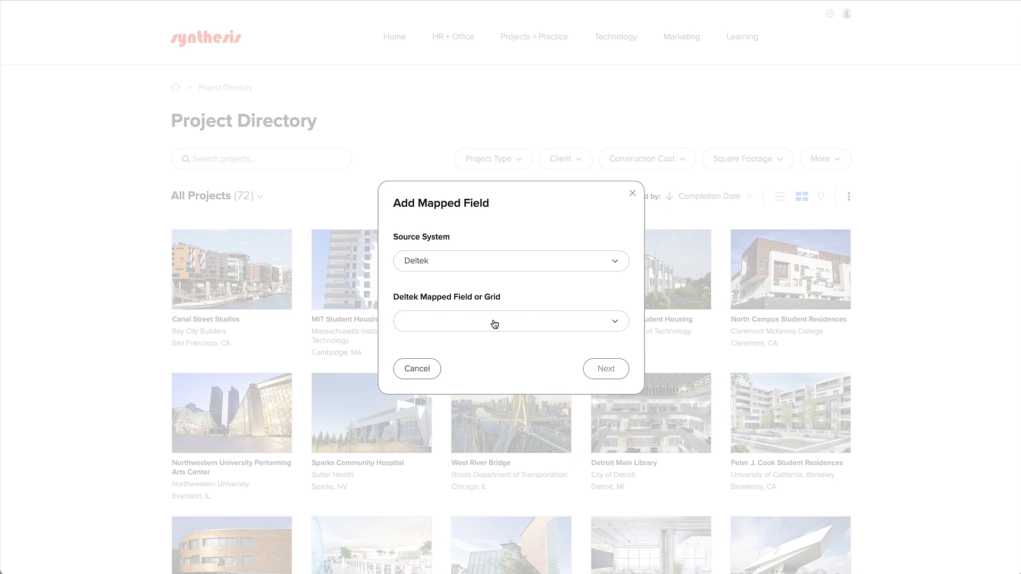
click(495, 324)
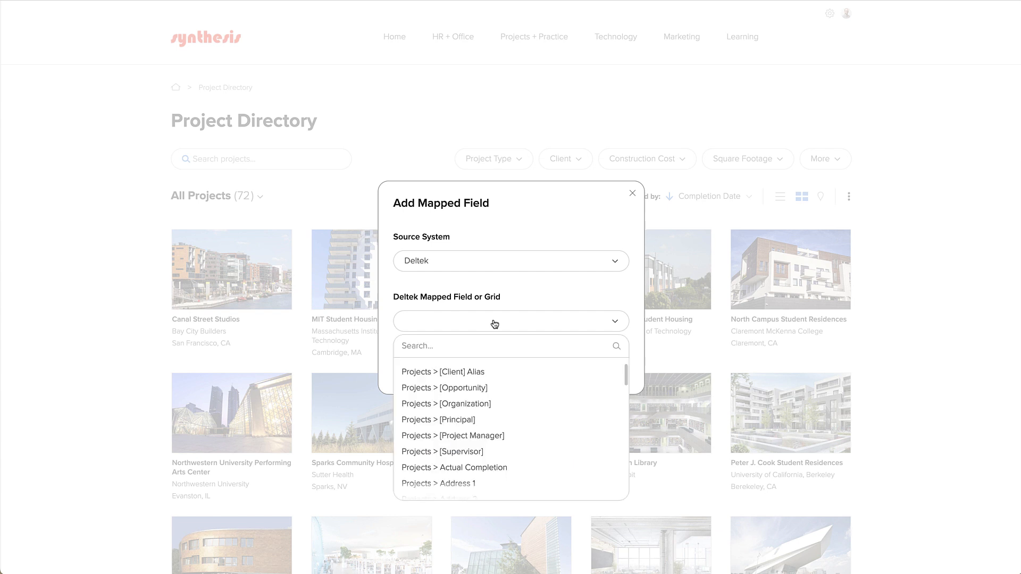
text(feat)
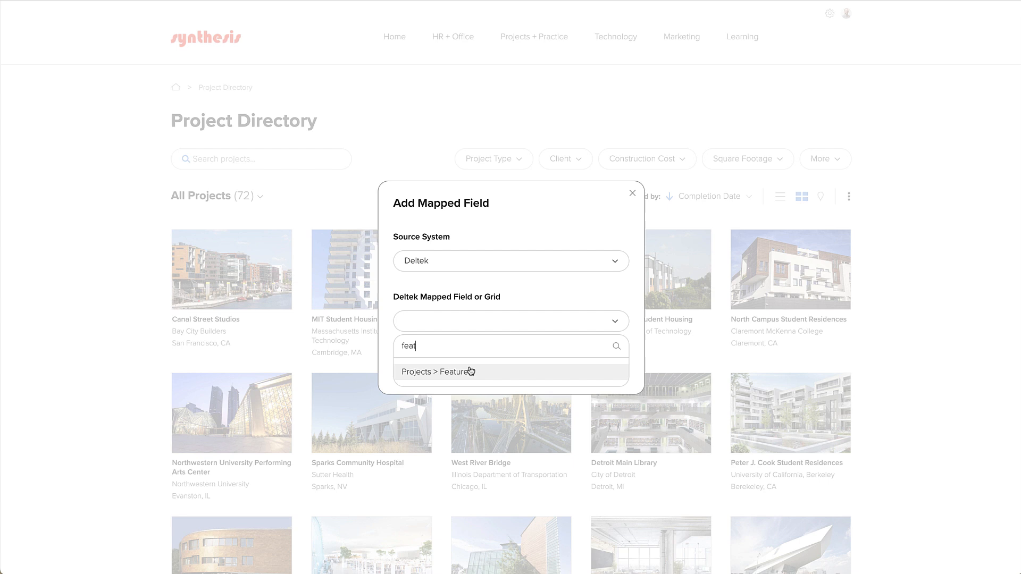
click(470, 371)
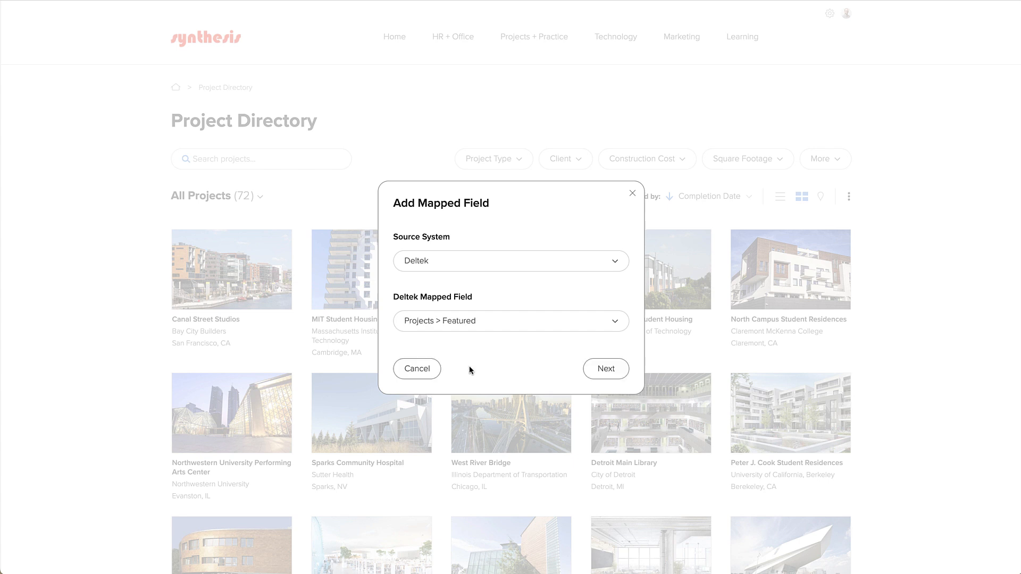
click(599, 370)
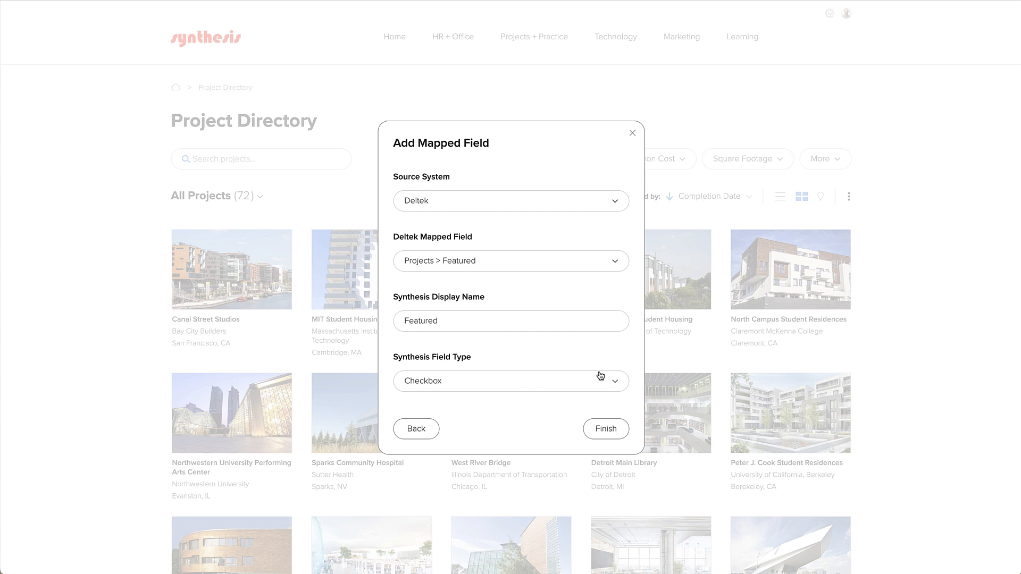
Step: Set the new mapped field's display name to "Featured Project", finish adding it and acknowledge the sync notice
click(485, 325)
text(Project)
click(601, 427)
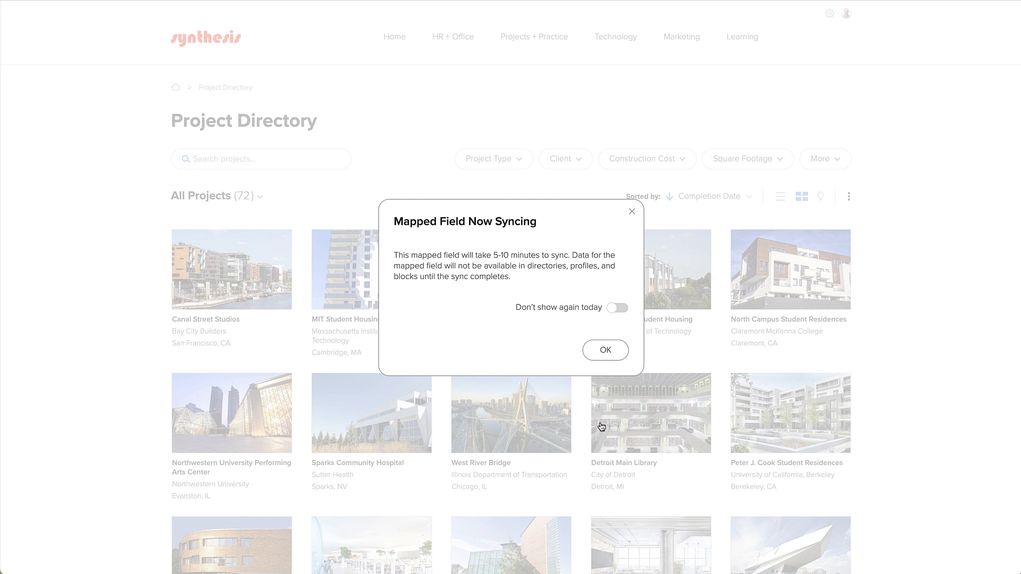
click(606, 350)
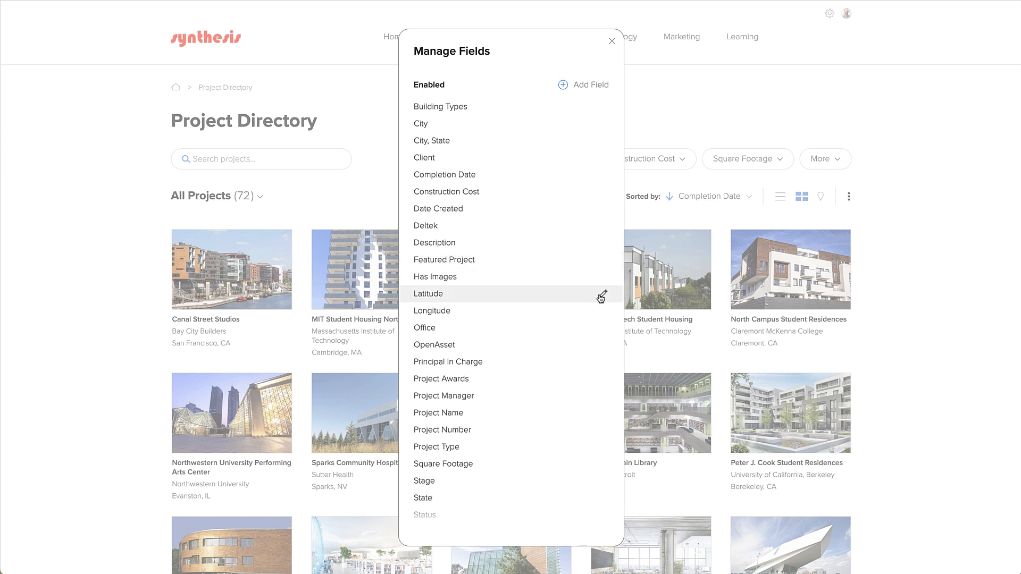
Step: Remap the Latitude field to OpenAsset as the source system with Project > Latitude as the mapped field, and finish the edit
click(601, 296)
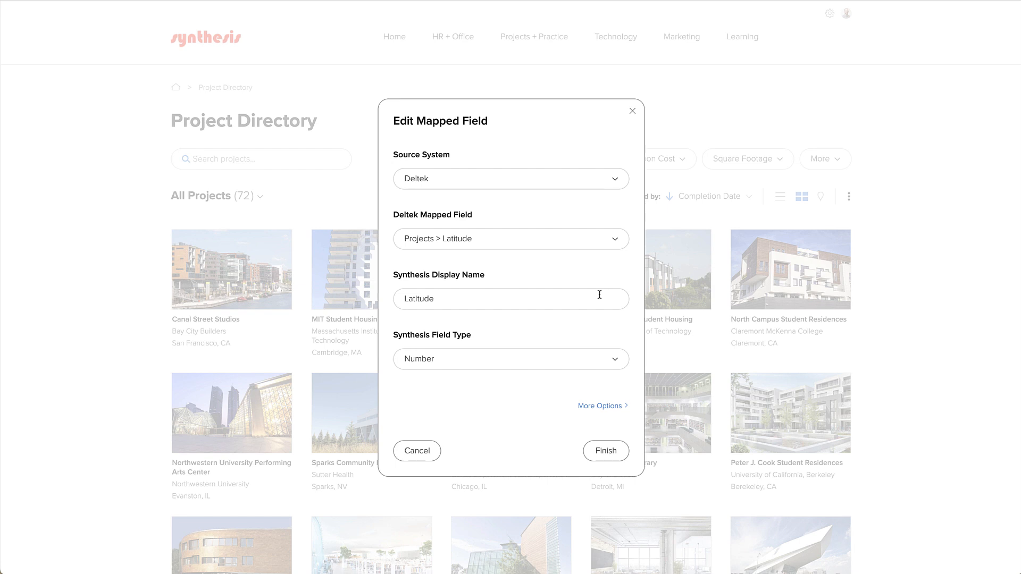
click(506, 185)
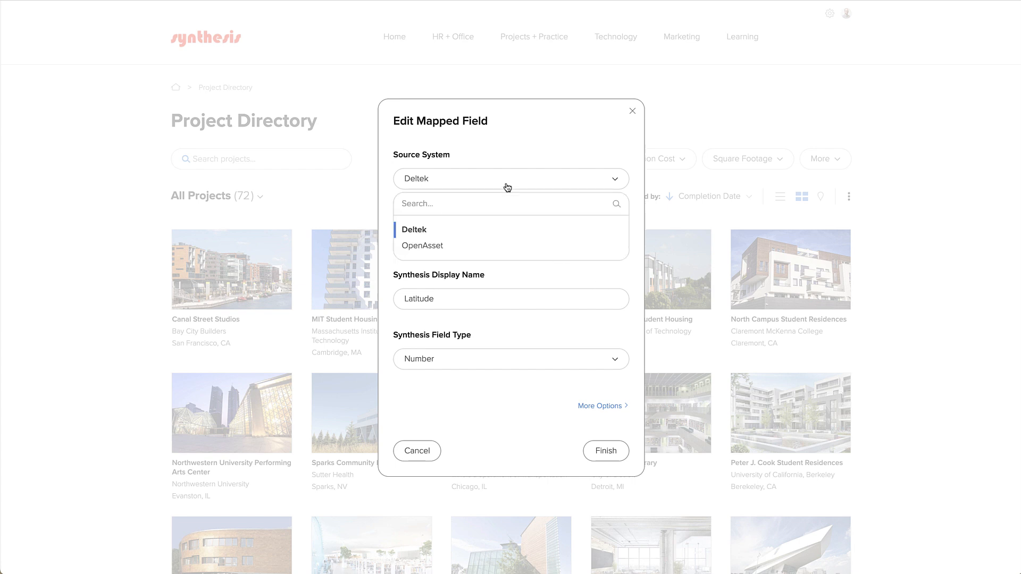
click(489, 246)
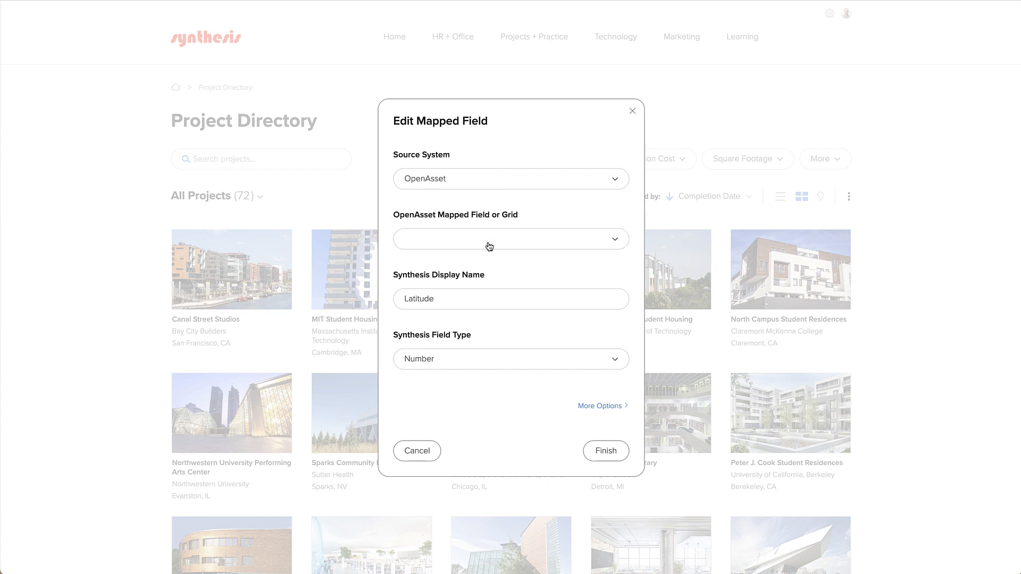
click(489, 246)
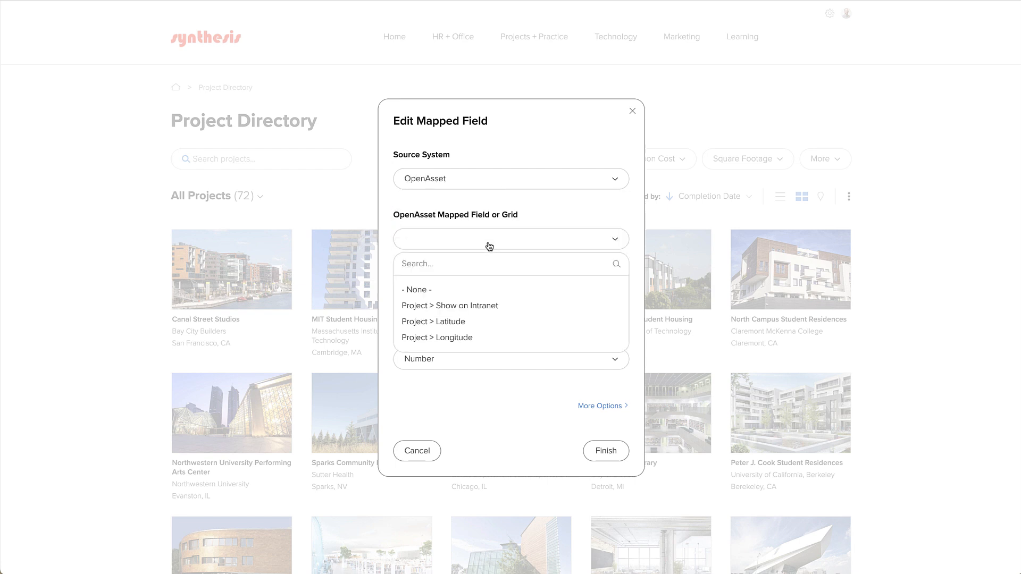
click(472, 320)
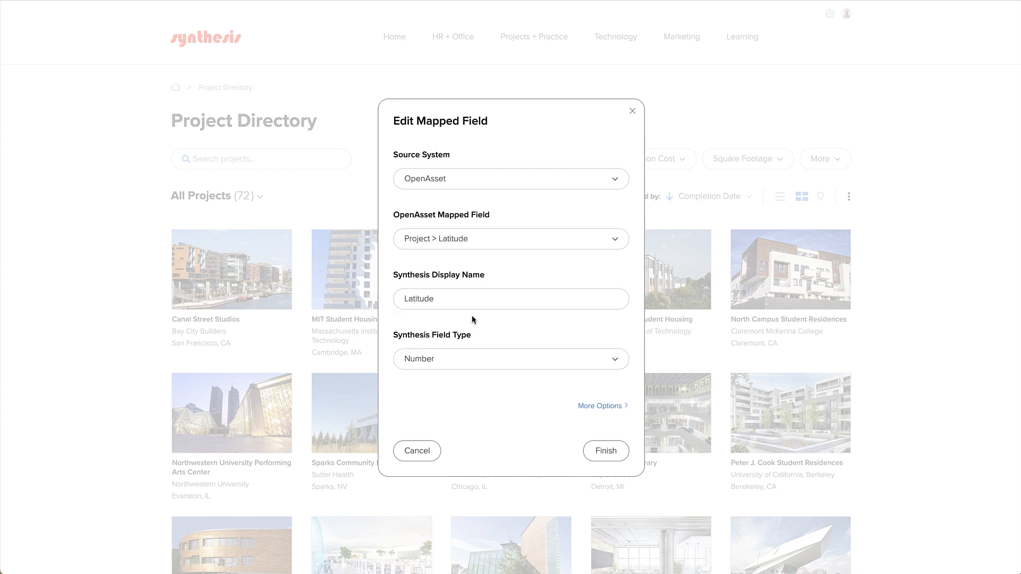
click(611, 453)
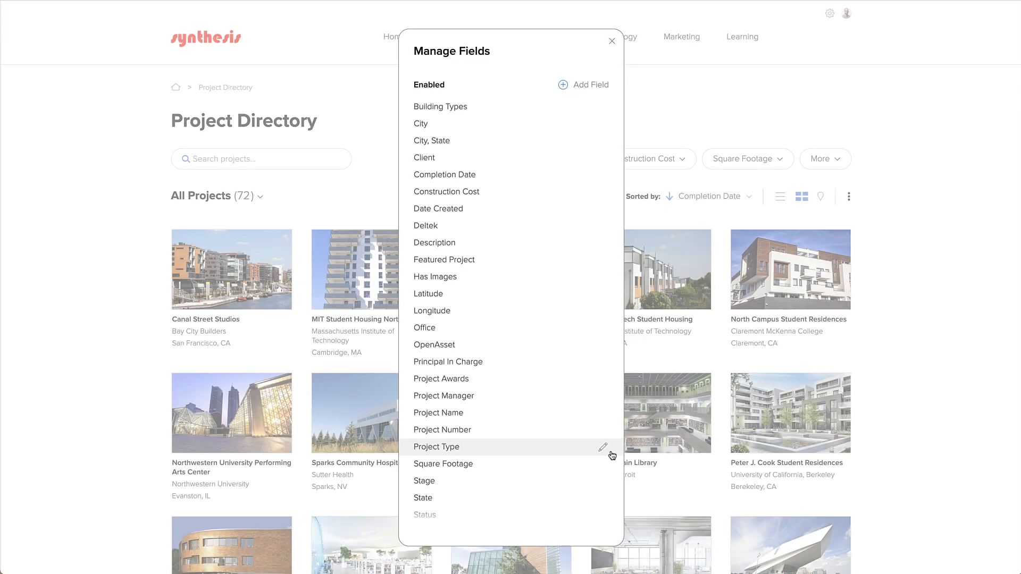
Step: Remap the Longitude field to OpenAsset as the source system with Project > Longitude as the mapped field, and finish the edit
click(599, 312)
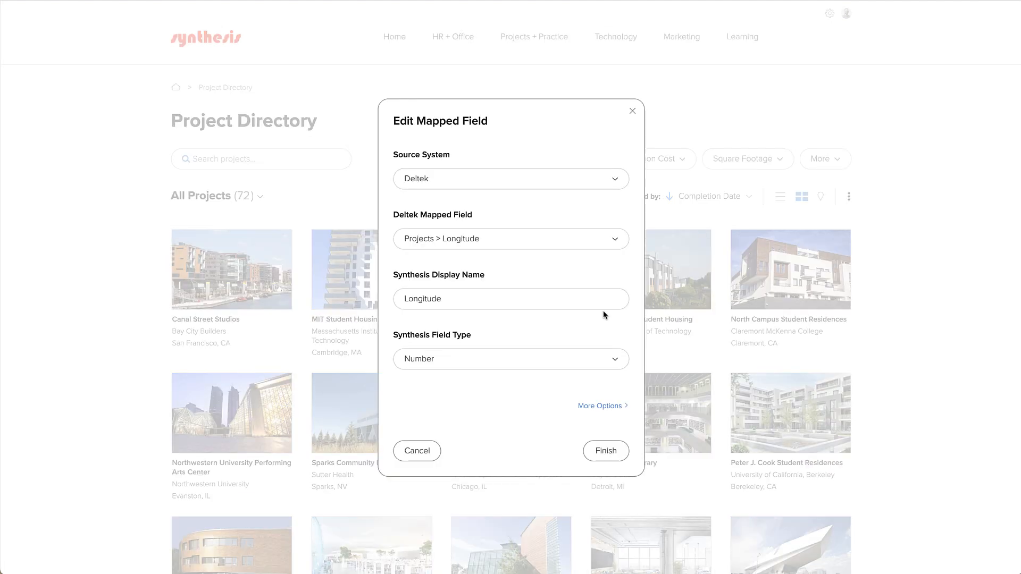
click(513, 186)
click(489, 246)
click(493, 246)
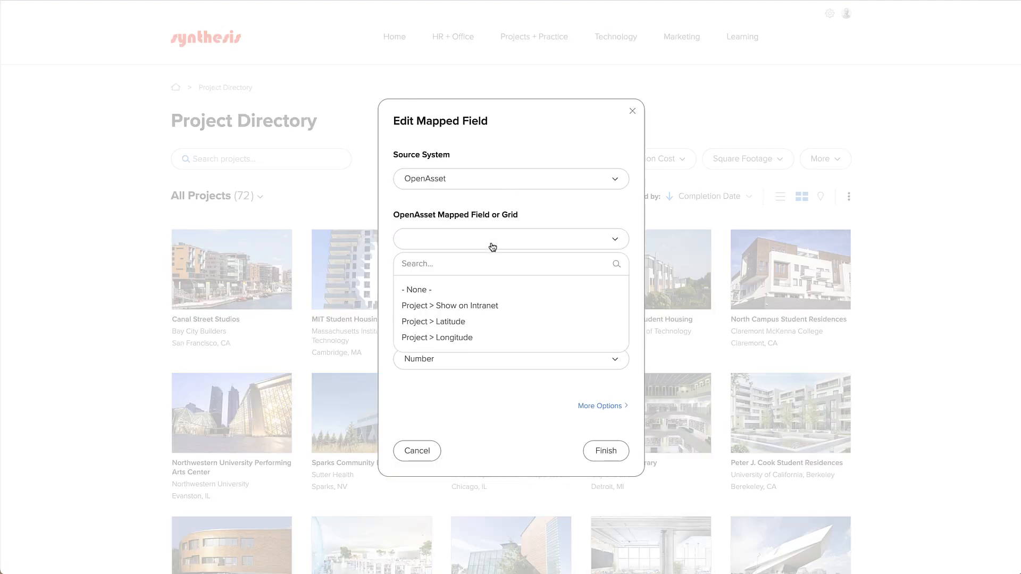
click(467, 337)
click(584, 454)
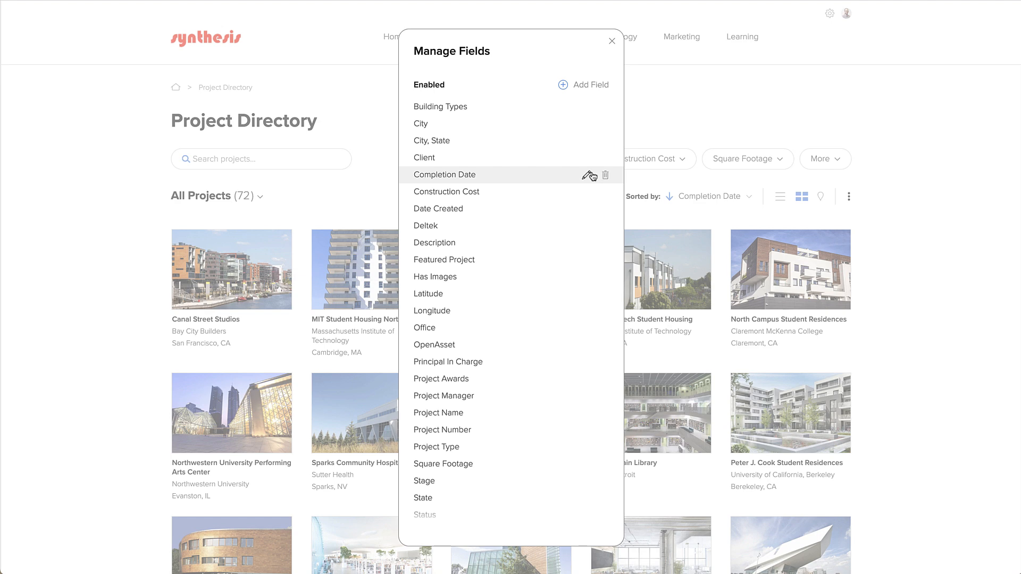
Step: Edit the Completion Date mapped field and set its display name to "Year Completed"
click(587, 175)
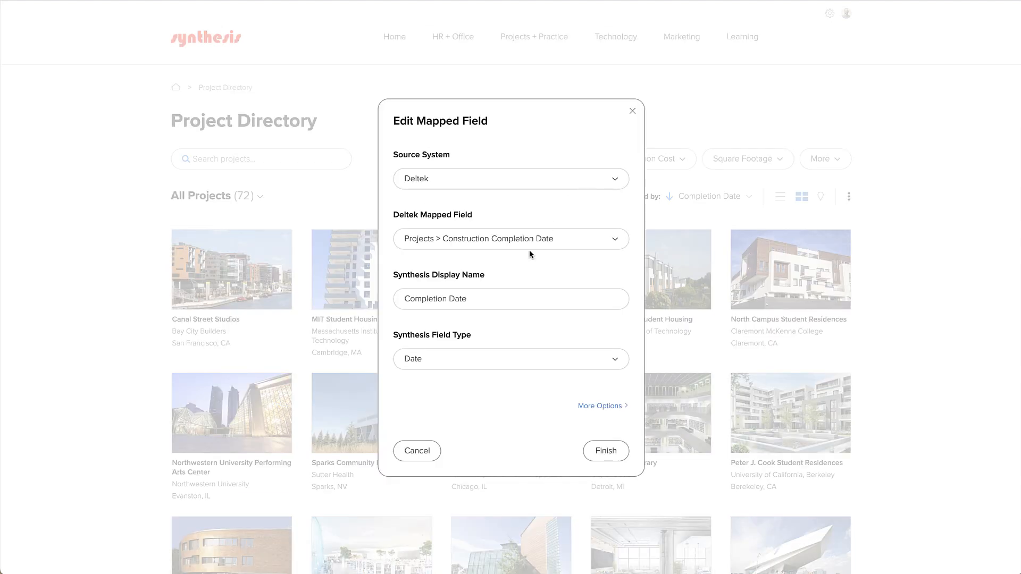
triple_click(450, 299)
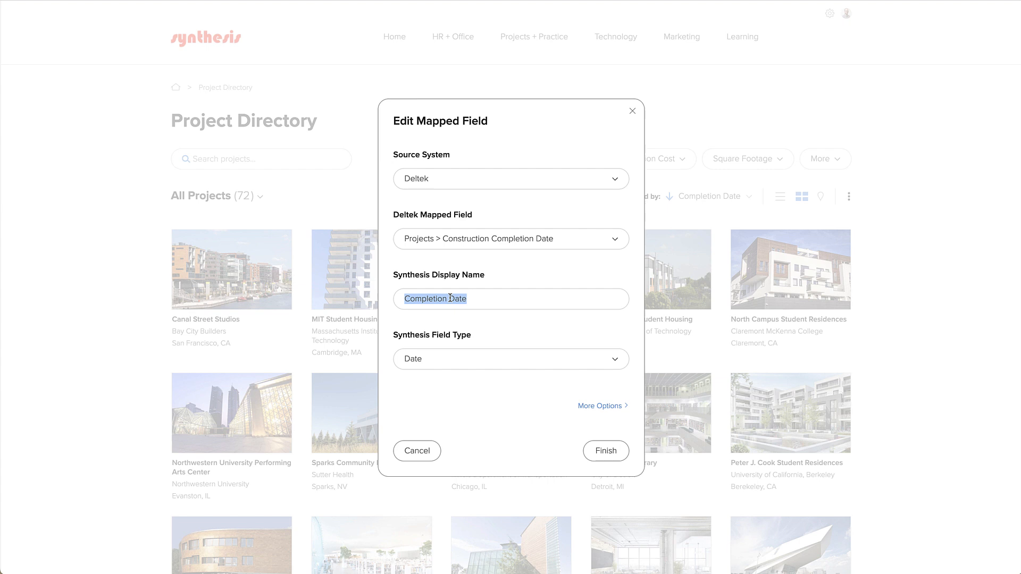
text(Year Comple)
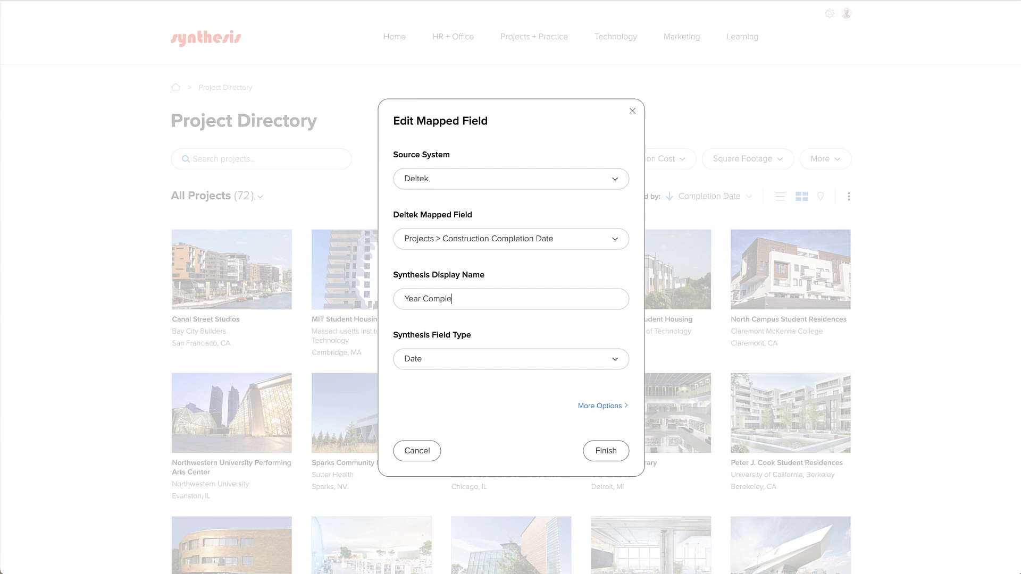
text(ted)
Step: Show the field's additional options, set its date format to the year only (2022) and finish the edit
click(582, 404)
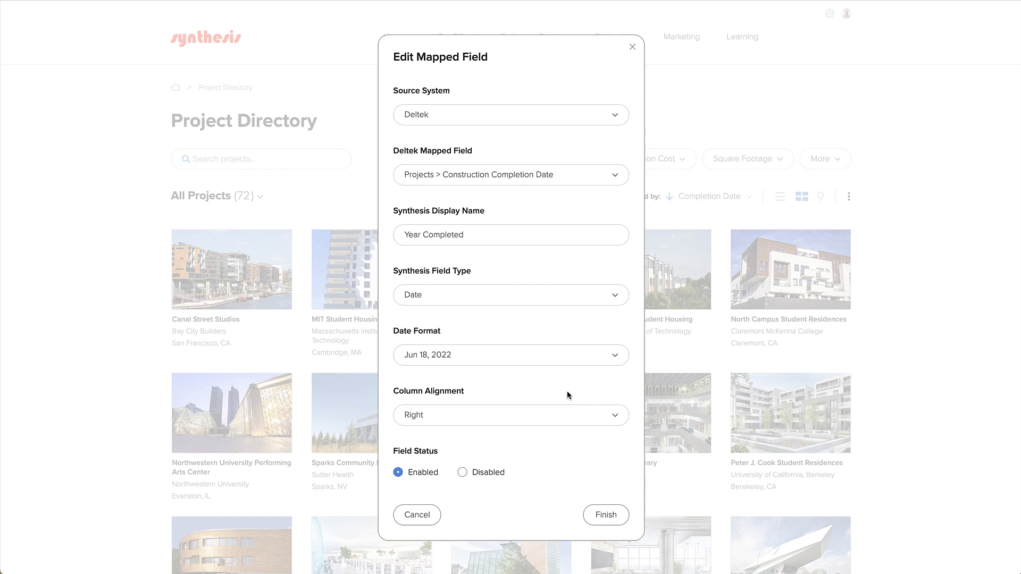
click(534, 356)
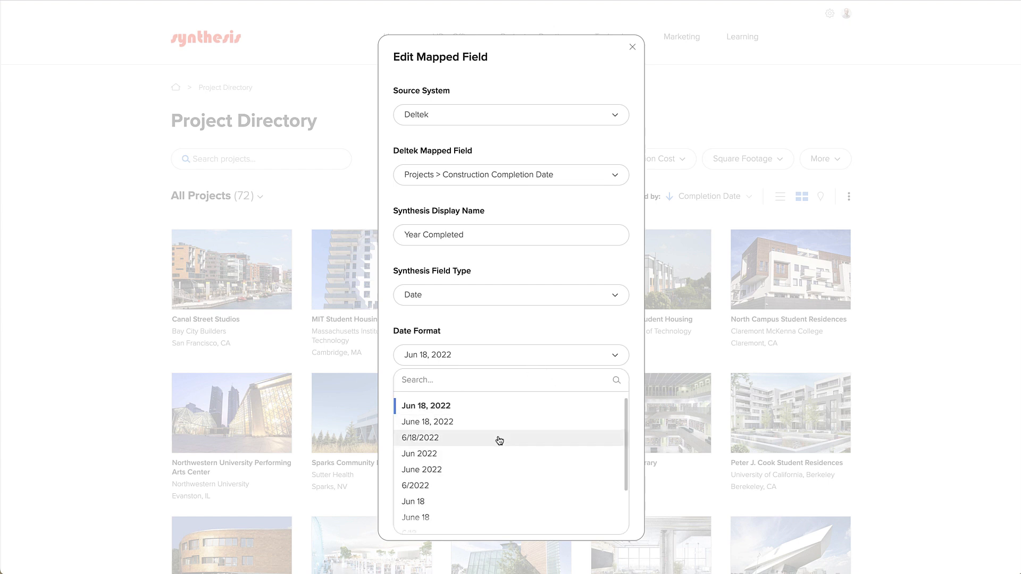
scroll(497, 439, down, 3)
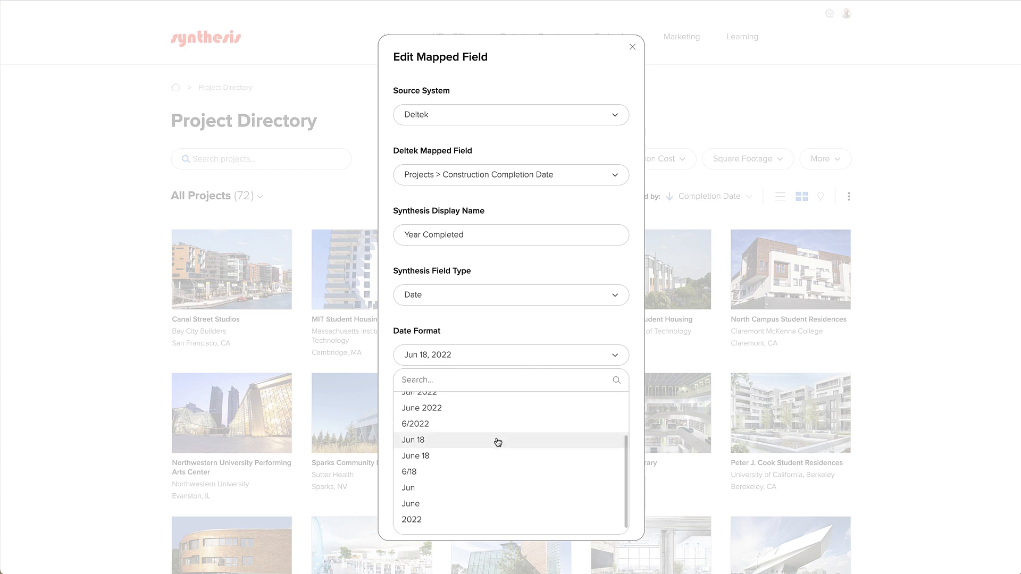
click(451, 518)
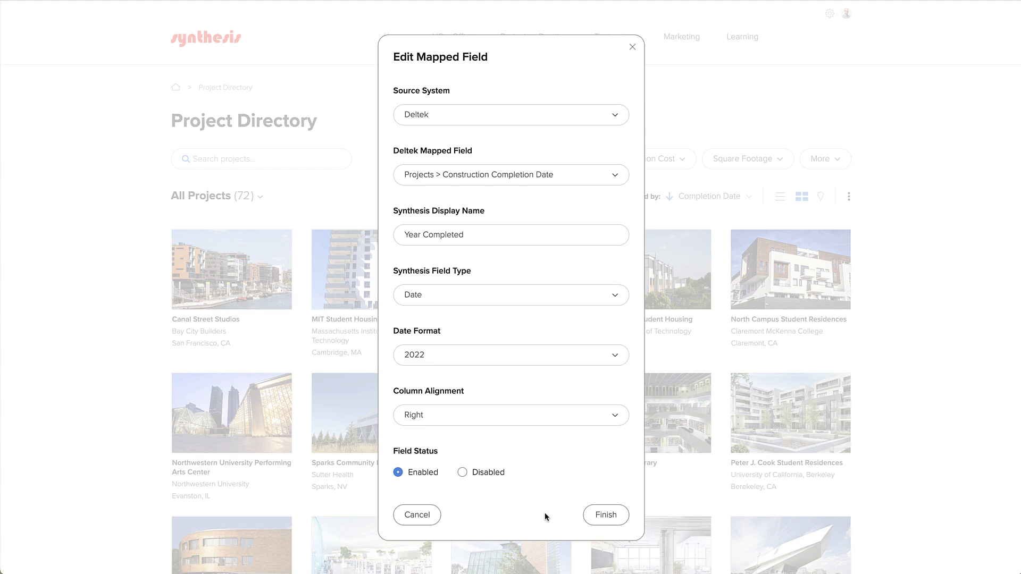
click(605, 514)
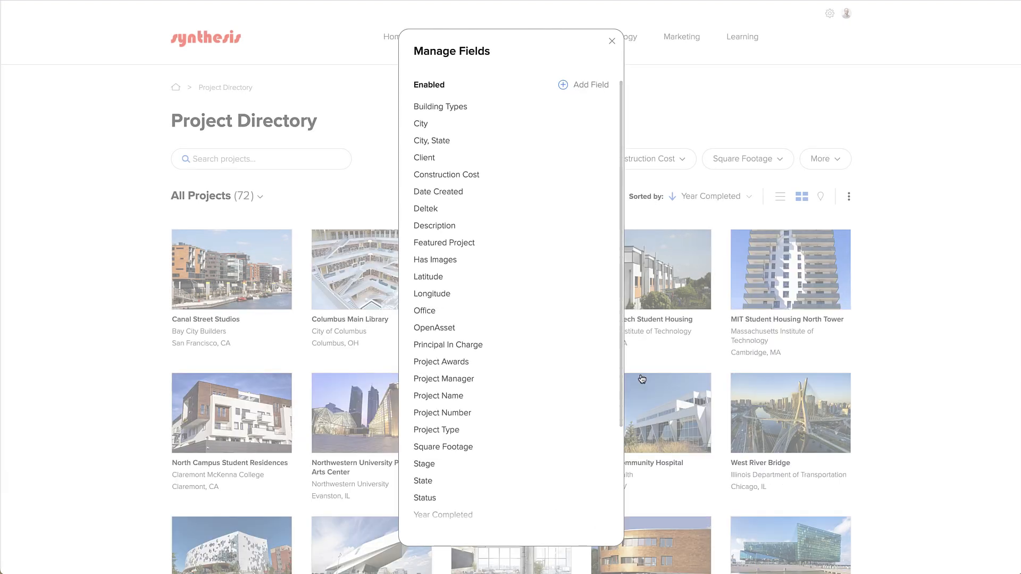
Step: Find Year Completed among the enabled fields, close Manage Fields and check the field on the Canal Street Studios profile
scroll(585, 441, down, 1)
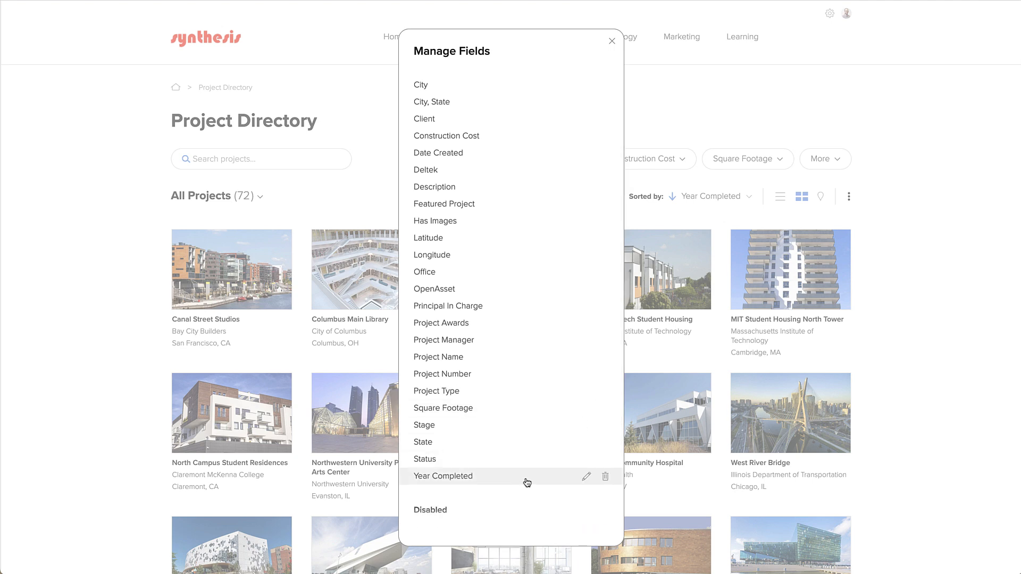
click(614, 43)
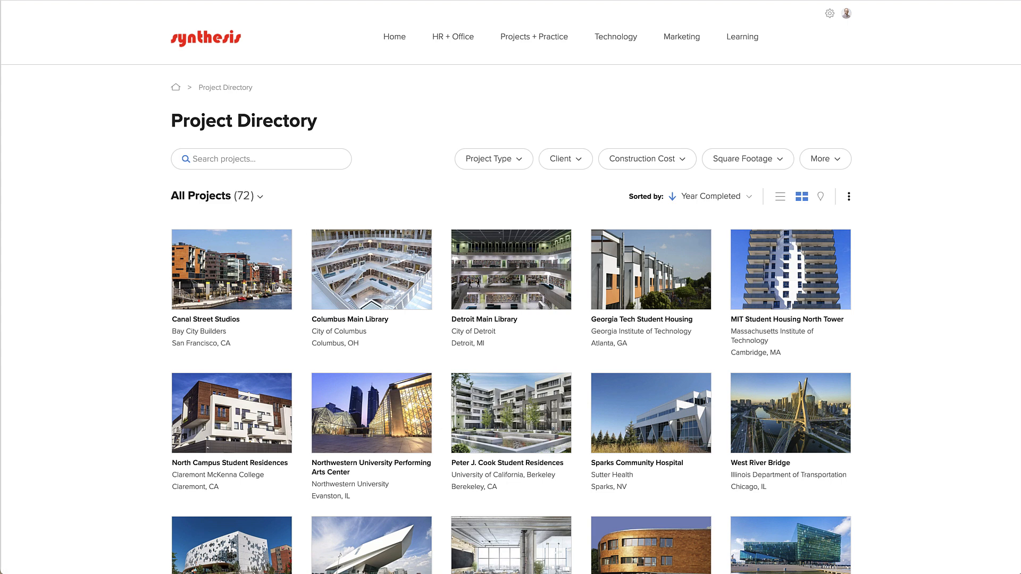
click(255, 265)
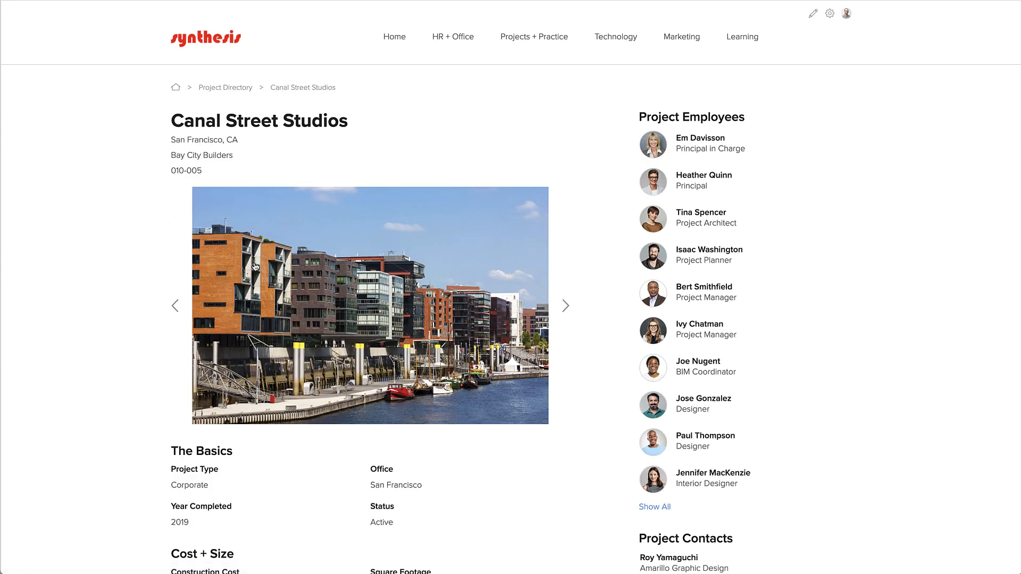
scroll(255, 266, down, 4)
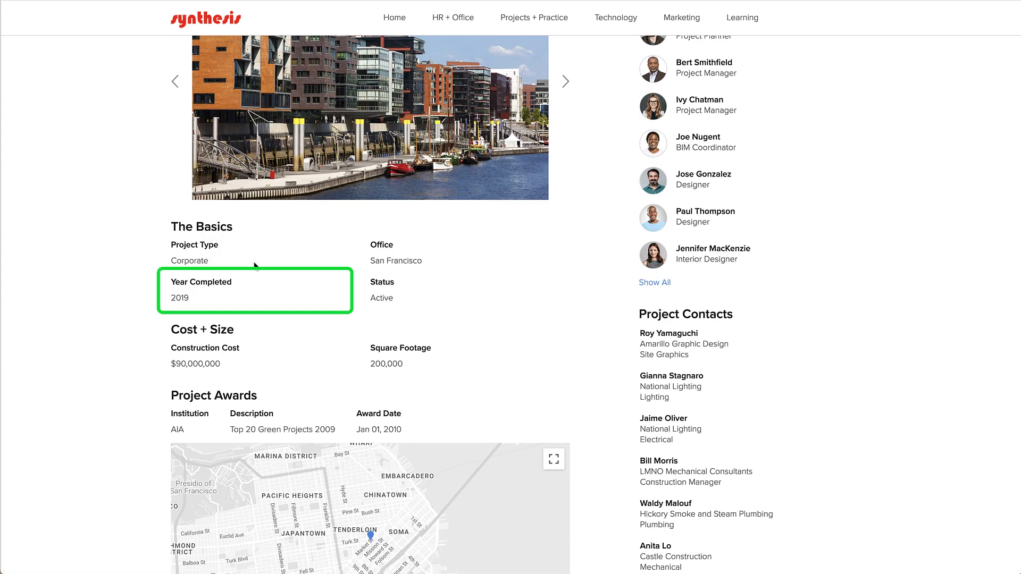